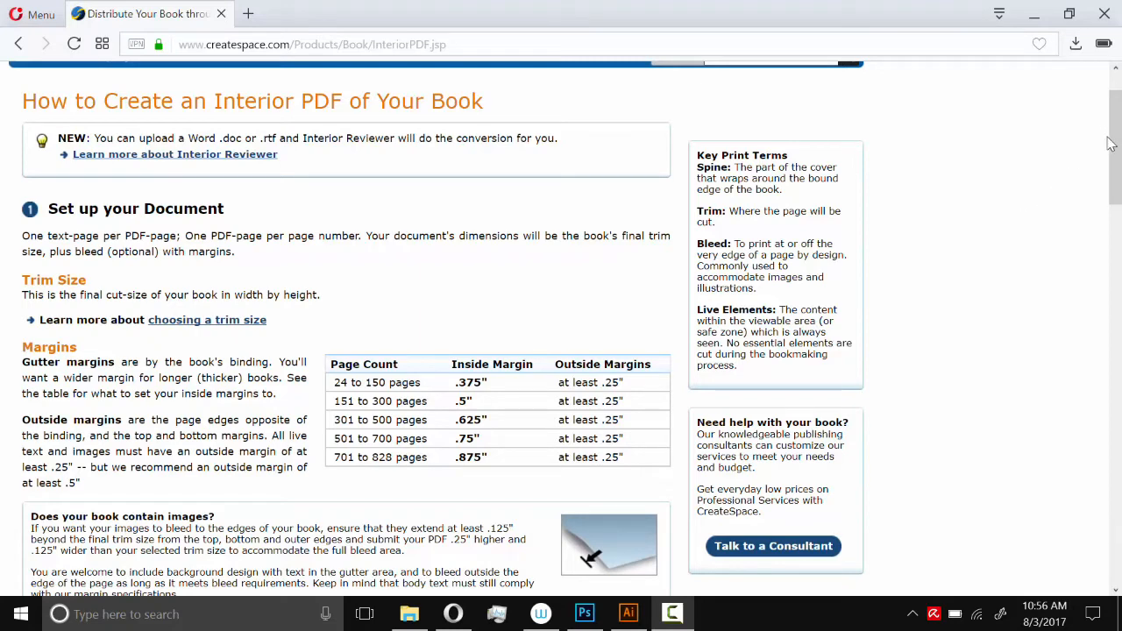
# Step: Find the 8.5 x 8.5 inches entry in the list of book interior templates on the CreateSpace page
pyautogui.moveTo(1120, 125); pyautogui.dragTo(1114, 509)
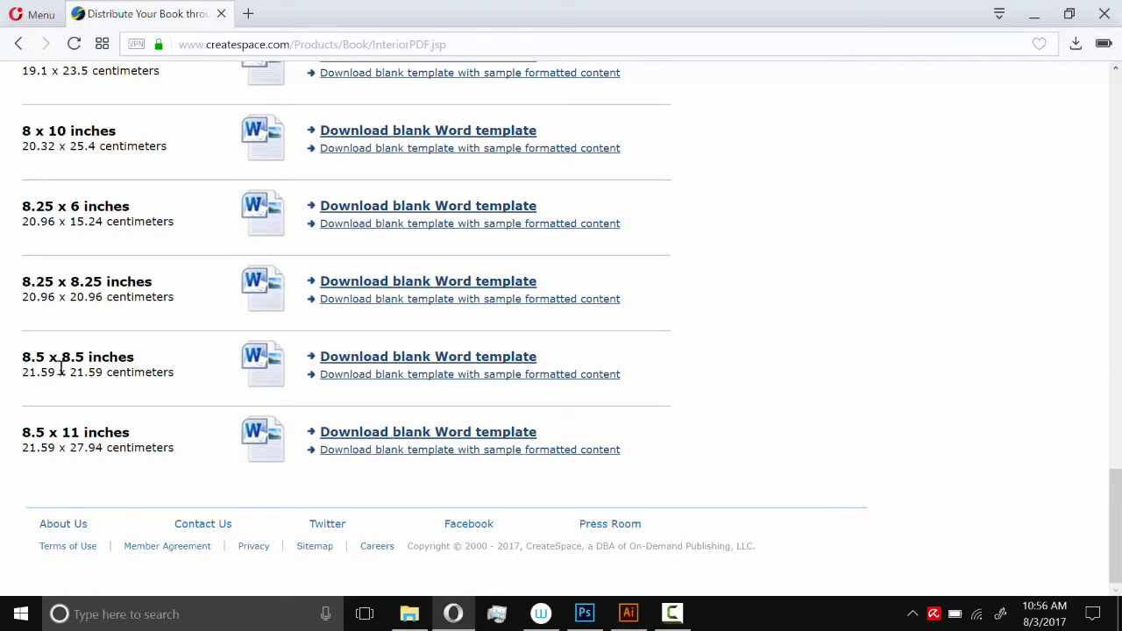
pyautogui.moveTo(29, 356); pyautogui.dragTo(113, 357)
pyautogui.click(120, 364)
# Step: Switch to Illustrator and copy the entire mandala artwork from the Untitled-3 document
pyautogui.click(629, 617)
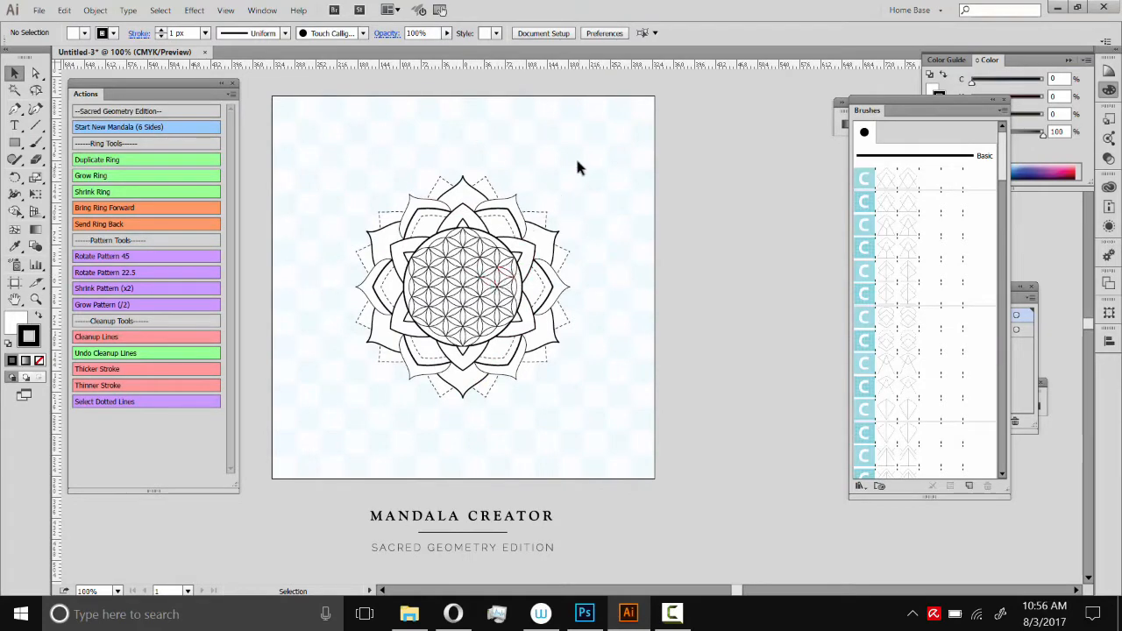
pyautogui.moveTo(563, 186); pyautogui.dragTo(331, 443)
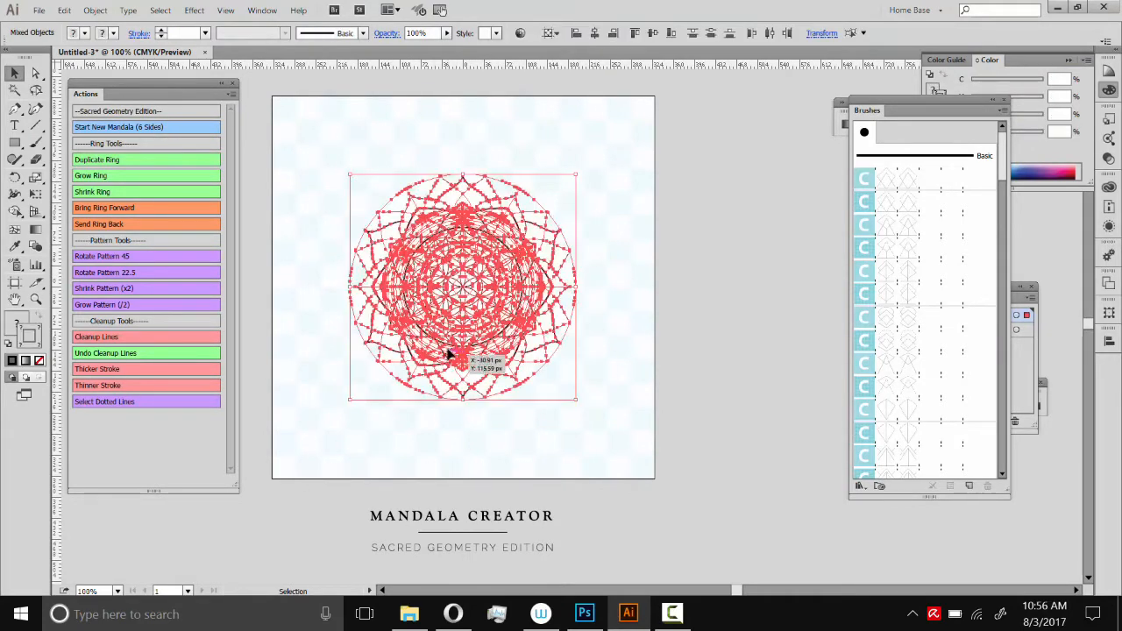
pyautogui.click(542, 149)
pyautogui.moveTo(601, 116); pyautogui.dragTo(314, 477)
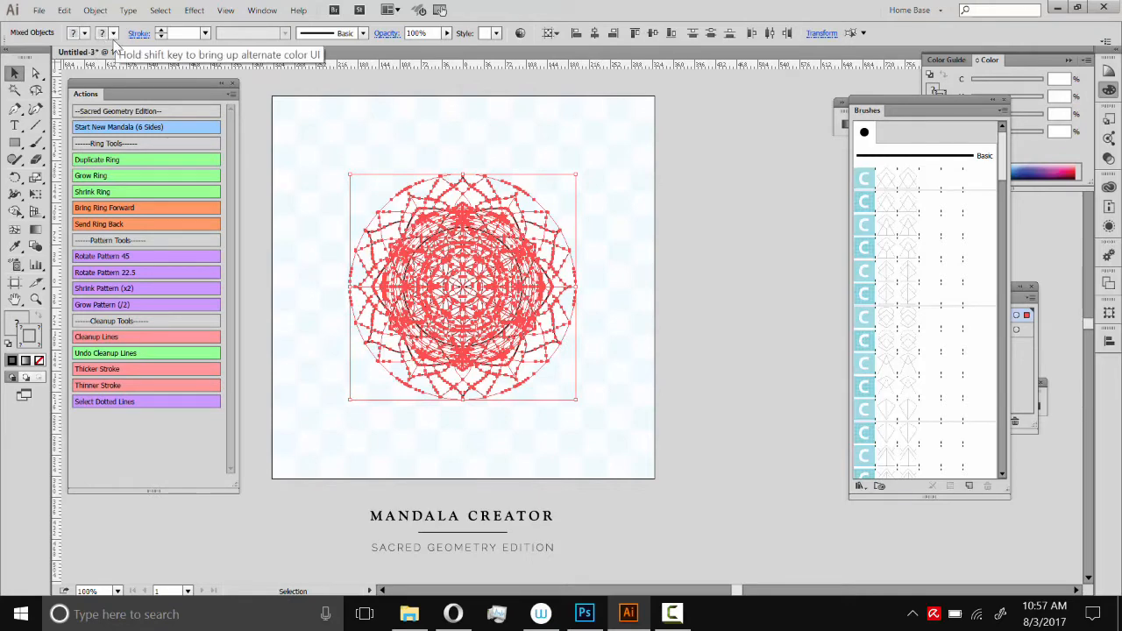
# Step: Create a new document with units in pixels, a width of 2500 px and a height of 2500 px
pyautogui.click(40, 11)
pyautogui.click(65, 28)
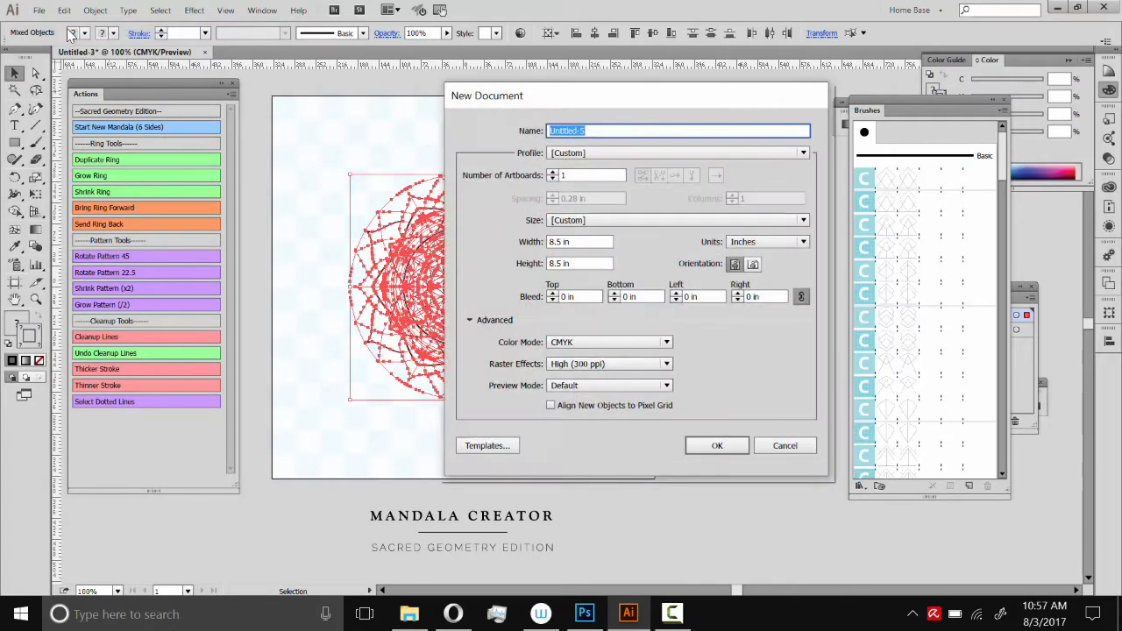
pyautogui.click(583, 242)
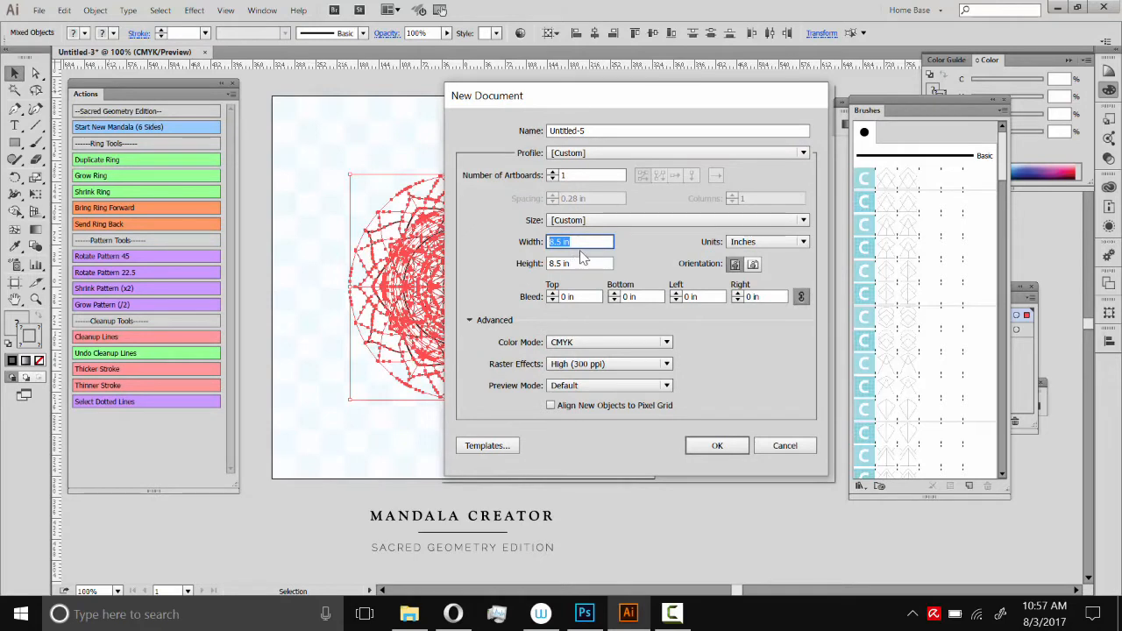
pyautogui.click(736, 244)
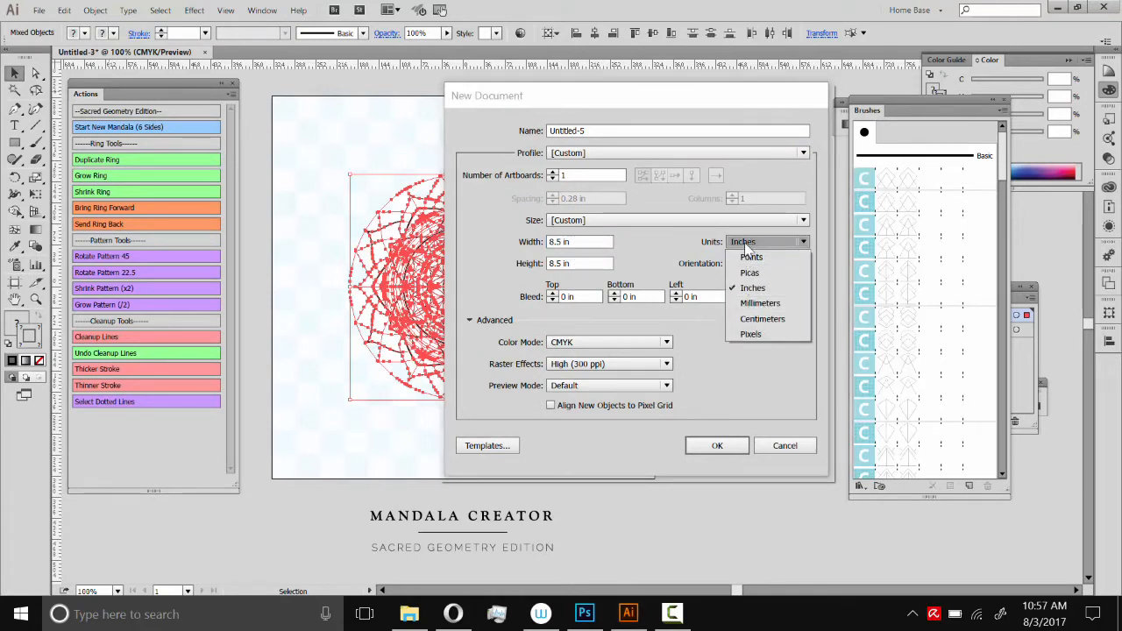
pyautogui.click(751, 334)
pyautogui.click(590, 243)
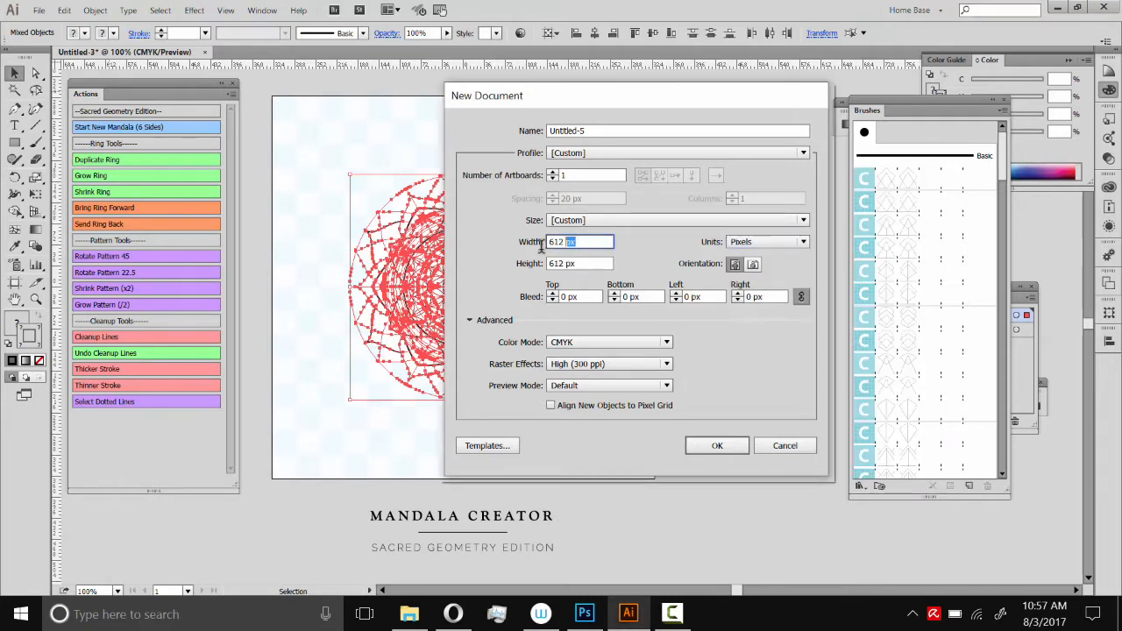
pyautogui.write('2500')
pyautogui.press('Tab')
pyautogui.write('2500')
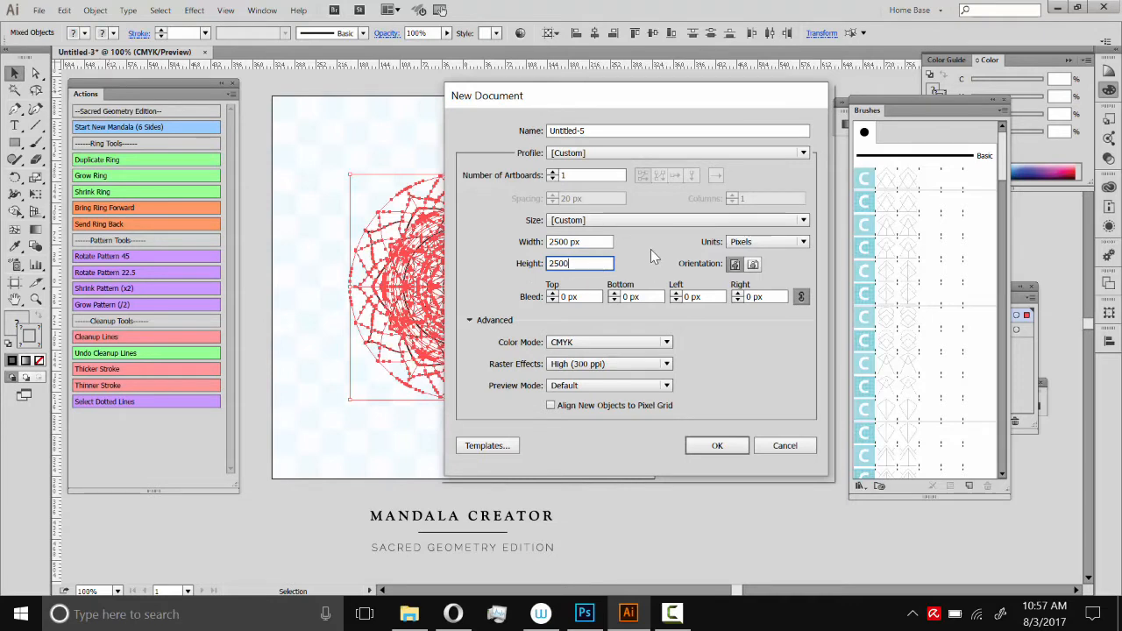
pyautogui.click(596, 241)
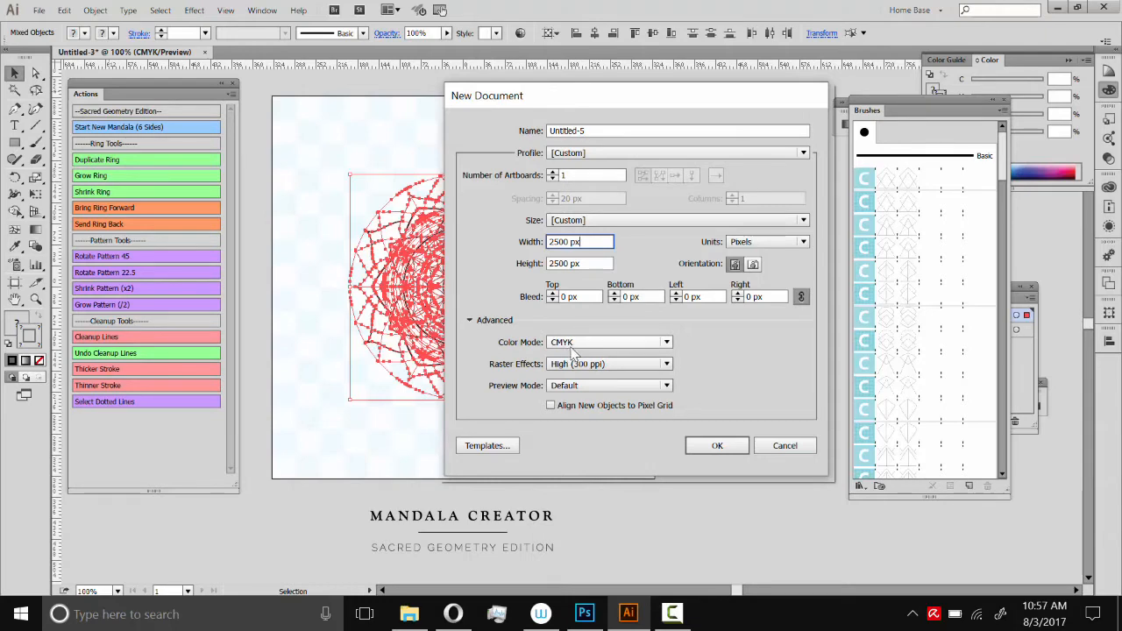
pyautogui.click(717, 445)
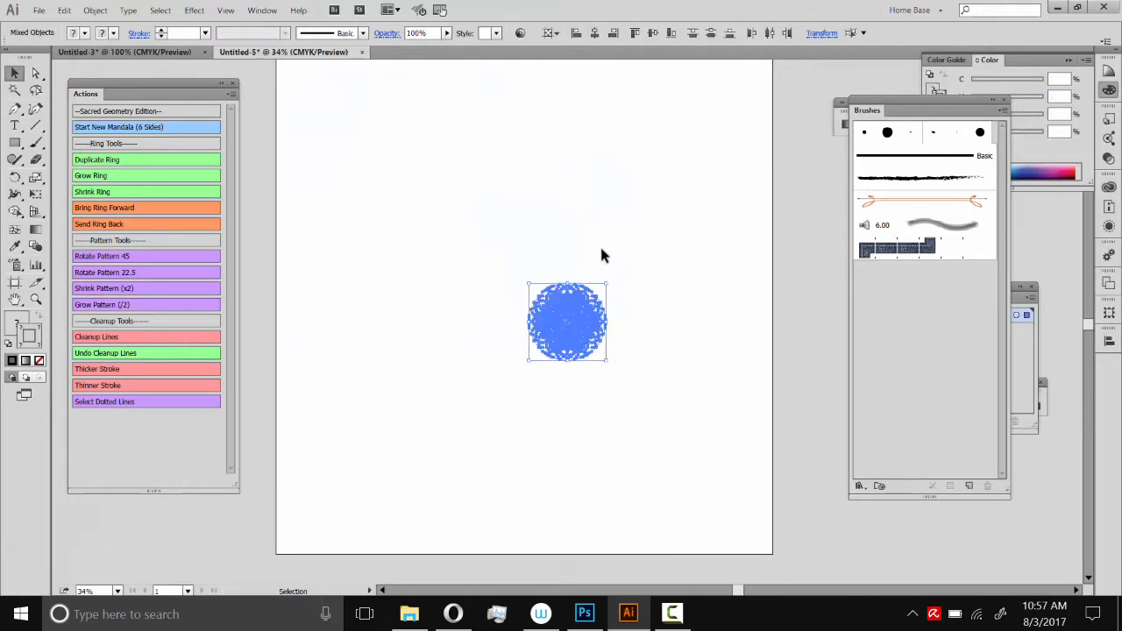
# Step: Paste the mandala into the new document and group all of its parts
pyautogui.moveTo(668, 225); pyautogui.dragTo(513, 391)
pyautogui.press('a')
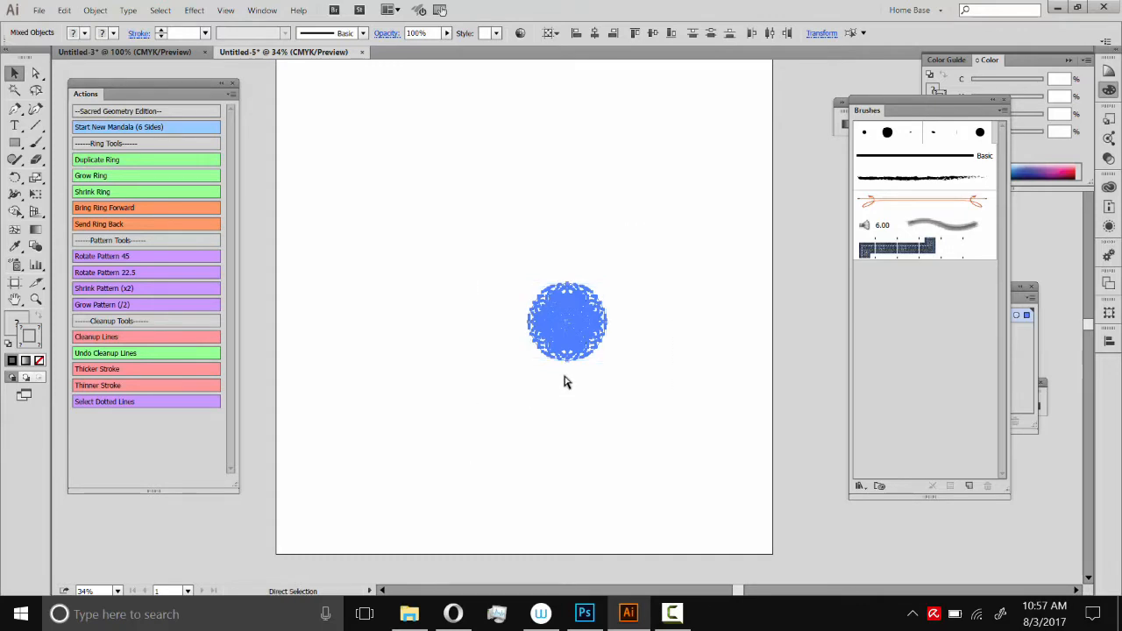
pyautogui.press('v')
pyautogui.click(637, 256)
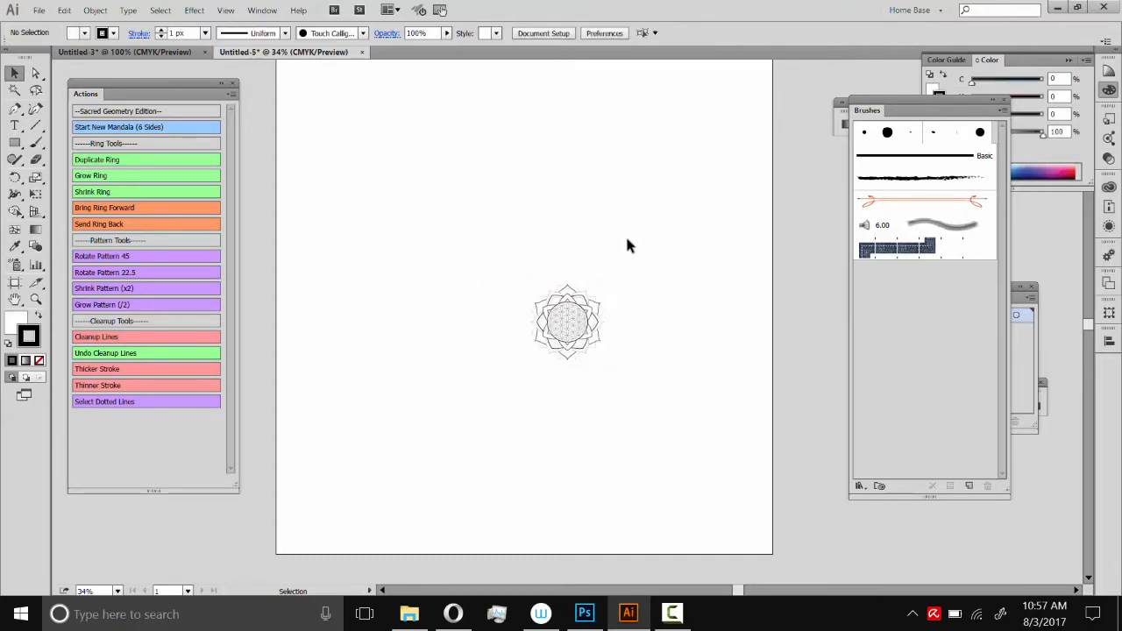
# Step: Center the grouped mandala horizontally and vertically on the artboard
pyautogui.moveTo(581, 325); pyautogui.dragTo(529, 291)
pyautogui.moveTo(613, 203); pyautogui.dragTo(455, 347)
pyautogui.click(578, 189)
pyautogui.moveTo(536, 288); pyautogui.dragTo(547, 261)
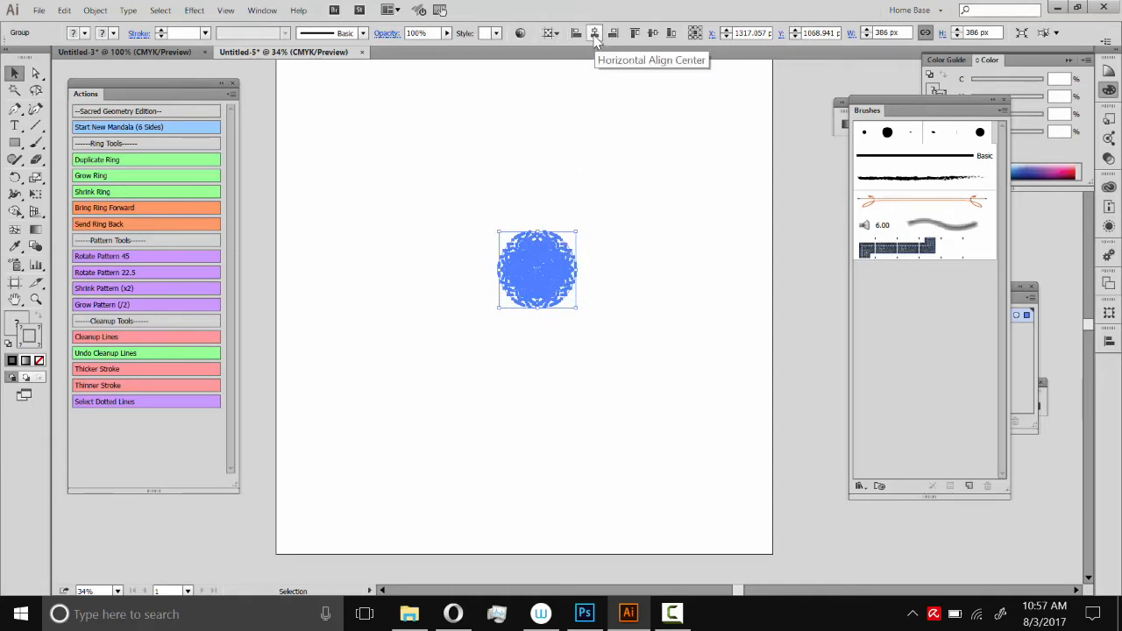
pyautogui.click(594, 34)
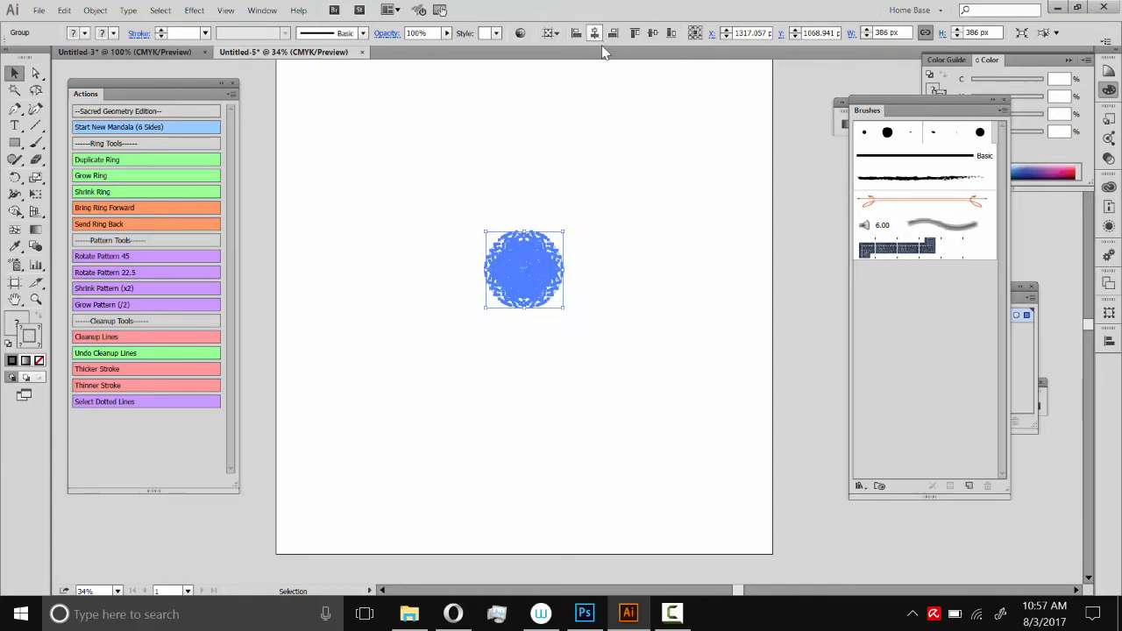
pyautogui.click(653, 35)
pyautogui.click(608, 124)
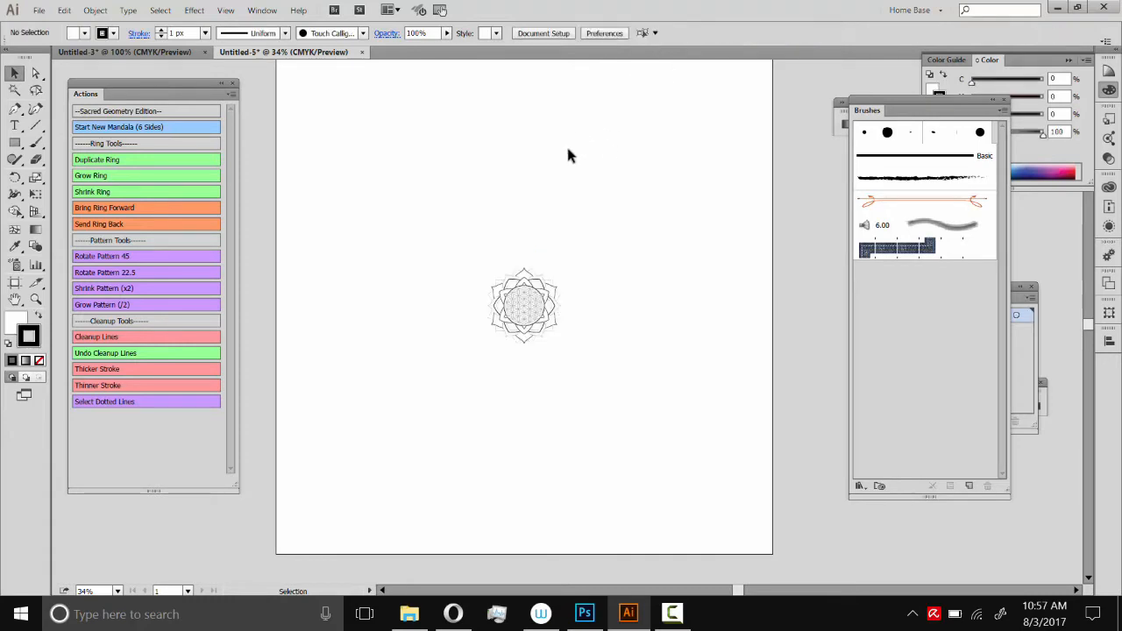
# Step: Select the mandala and make sure Scale Strokes & Effects is enabled in the general preferences
pyautogui.moveTo(633, 167); pyautogui.dragTo(473, 423)
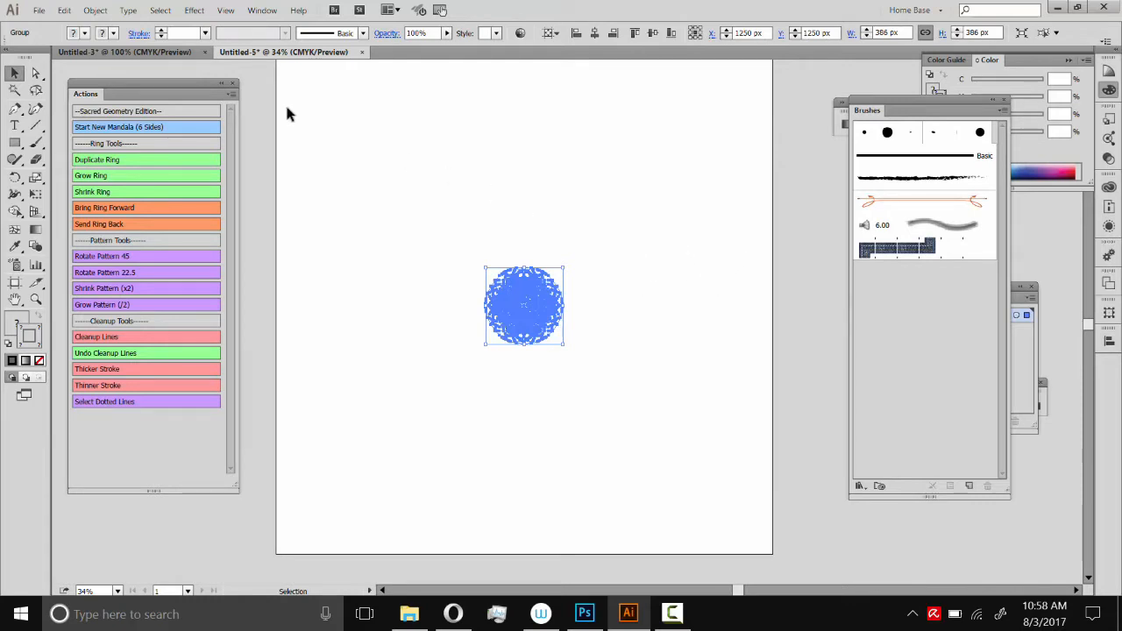
pyautogui.click(39, 11)
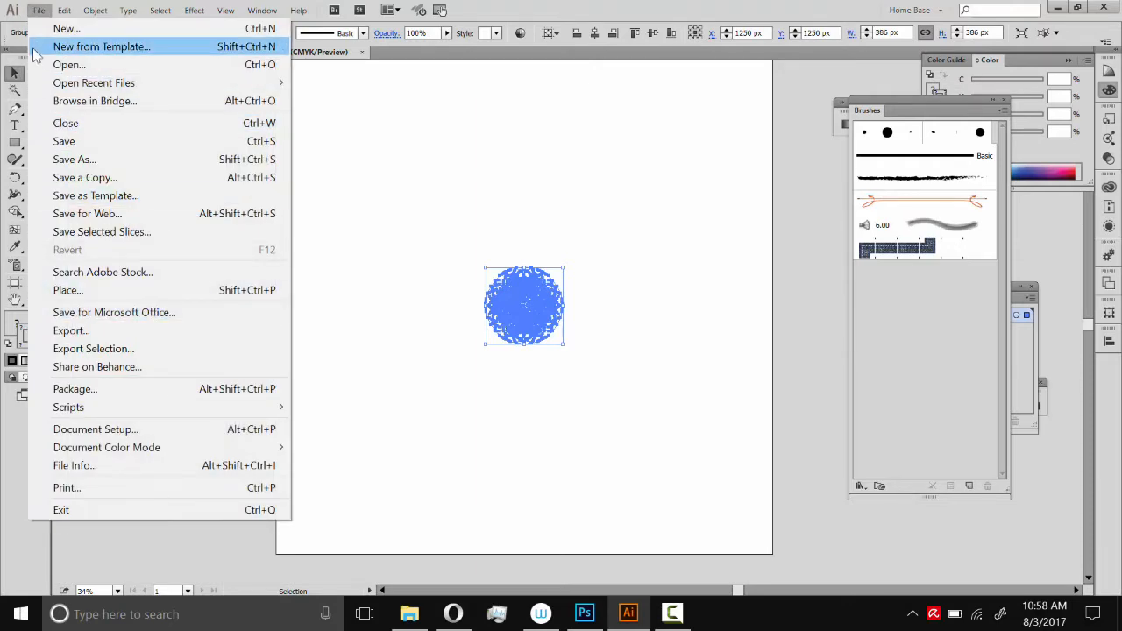
pyautogui.click(64, 11)
pyautogui.moveTo(208, 521)
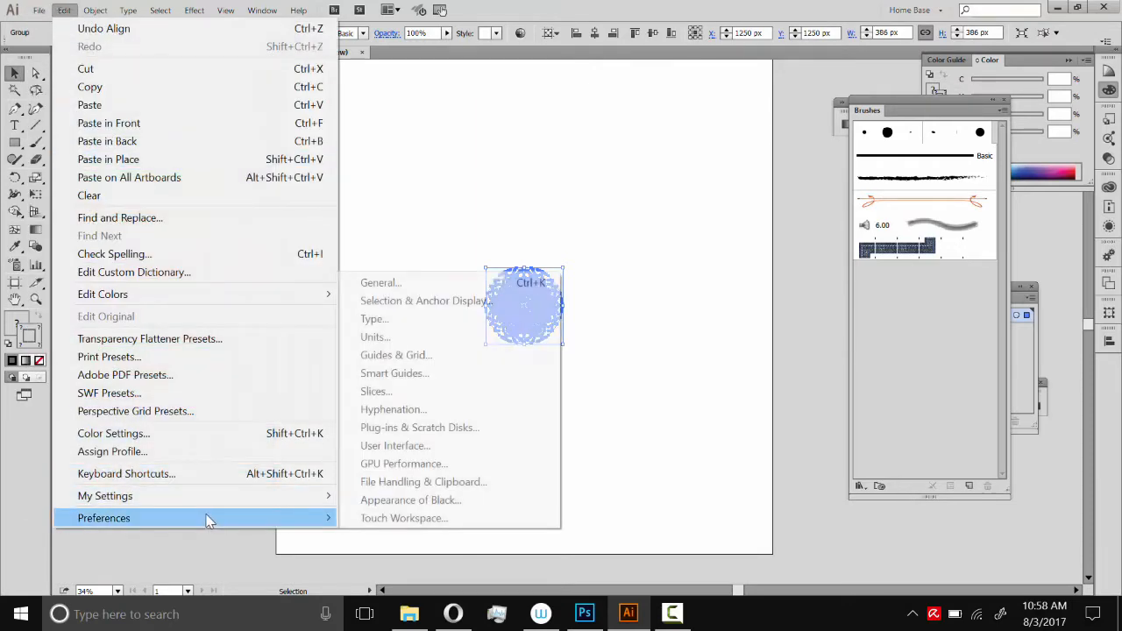
pyautogui.click(422, 282)
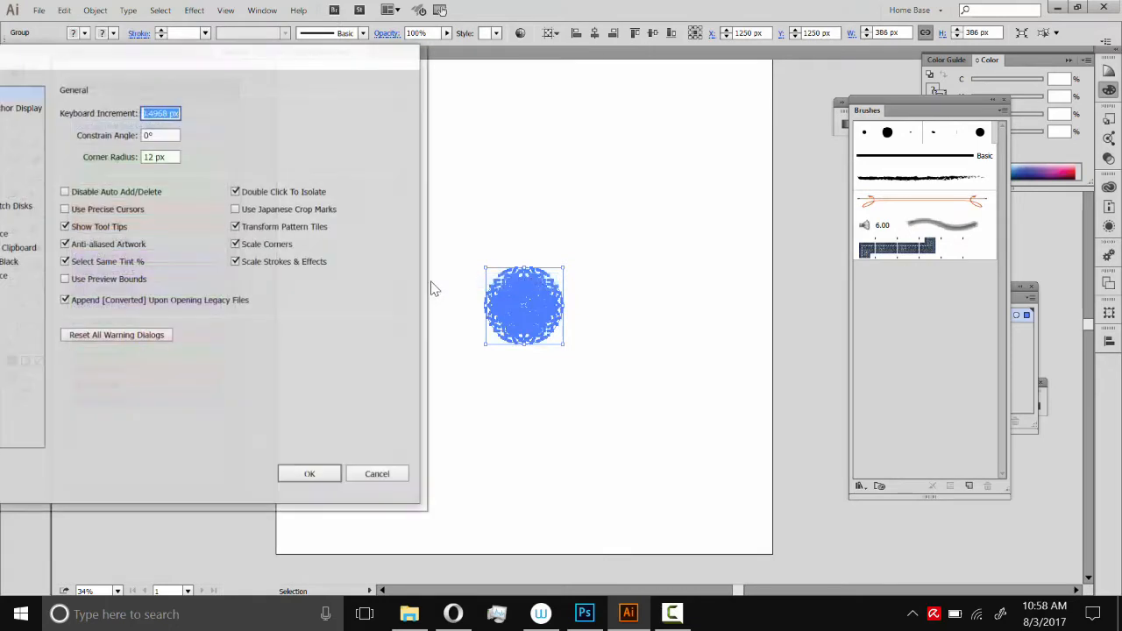
pyautogui.click(237, 264)
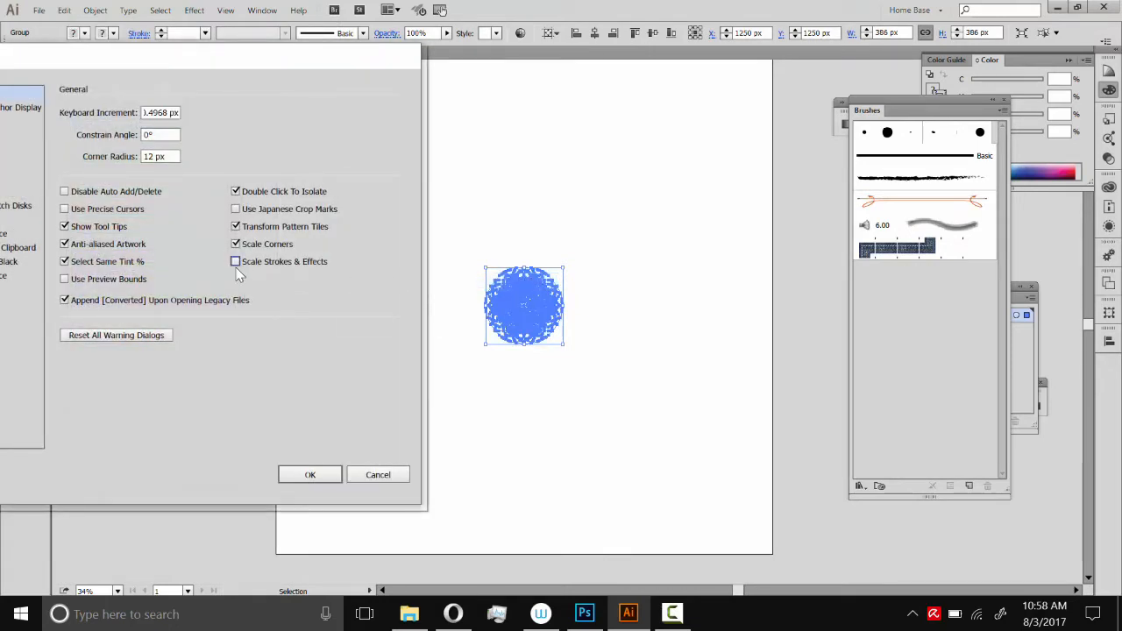
pyautogui.click(319, 473)
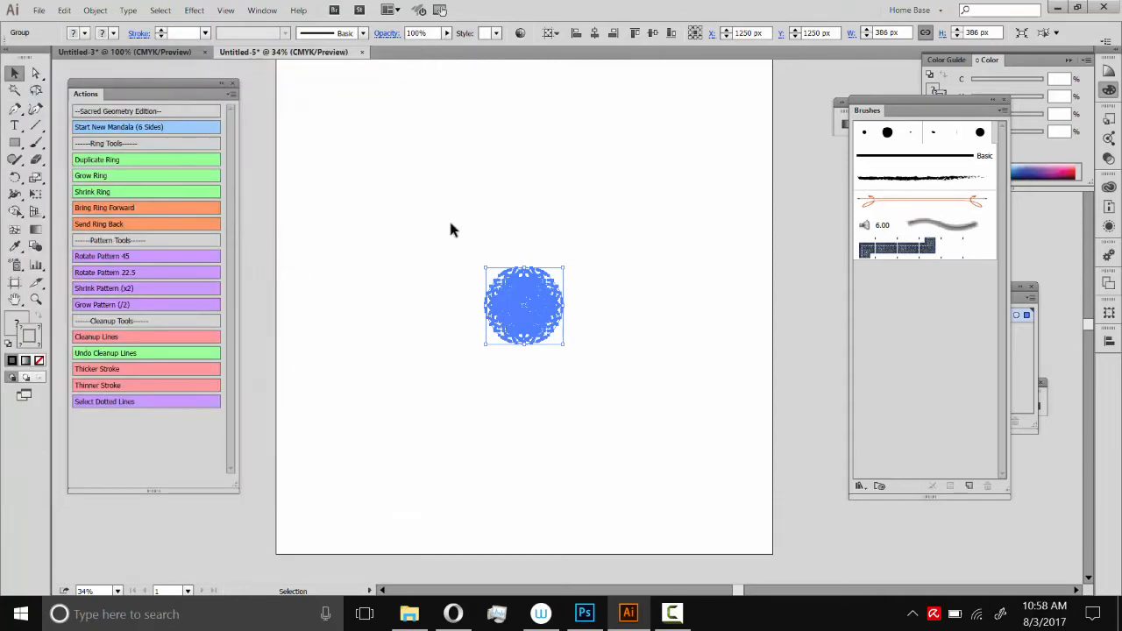
# Step: Scale the mandala proportionally from its center to about 2395 px wide and high so it nearly fills the artboard
pyautogui.moveTo(564, 269); pyautogui.dragTo(843, 91)
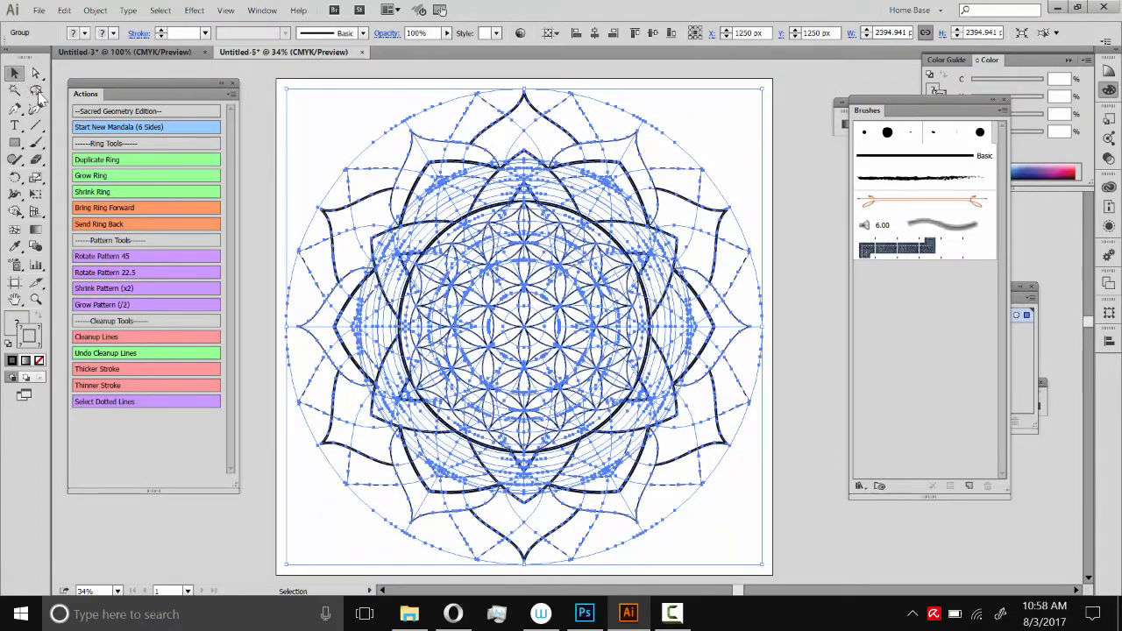
pyautogui.click(772, 254)
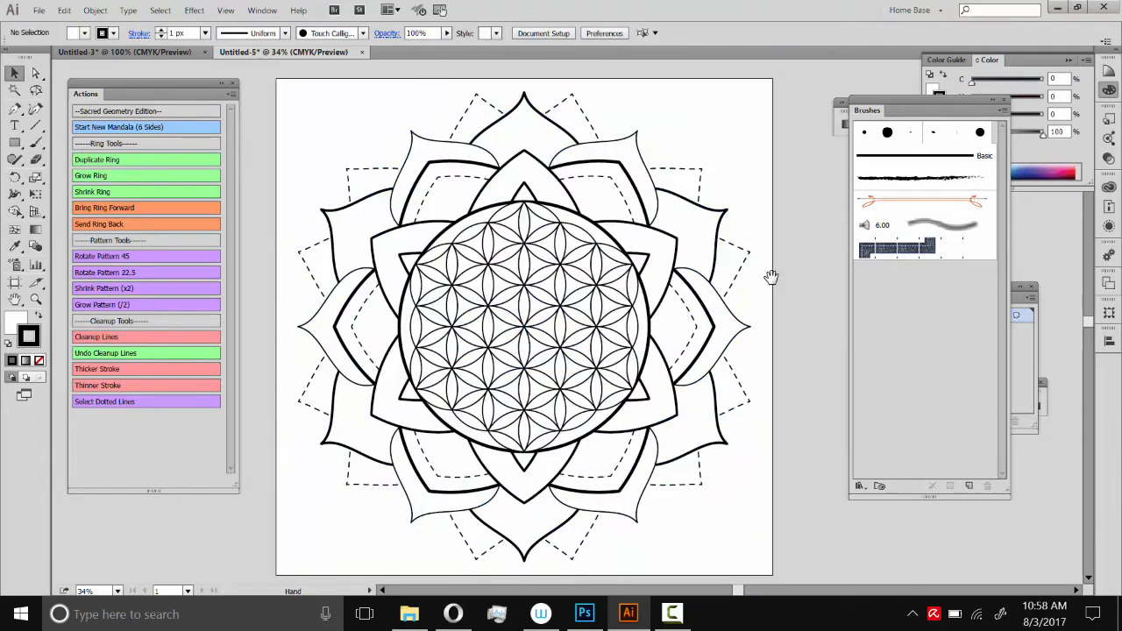
pyautogui.moveTo(771, 277)
pyautogui.mouseDown()
pyautogui.moveTo(764, 261)
pyautogui.moveTo(761, 272)
pyautogui.mouseUp()
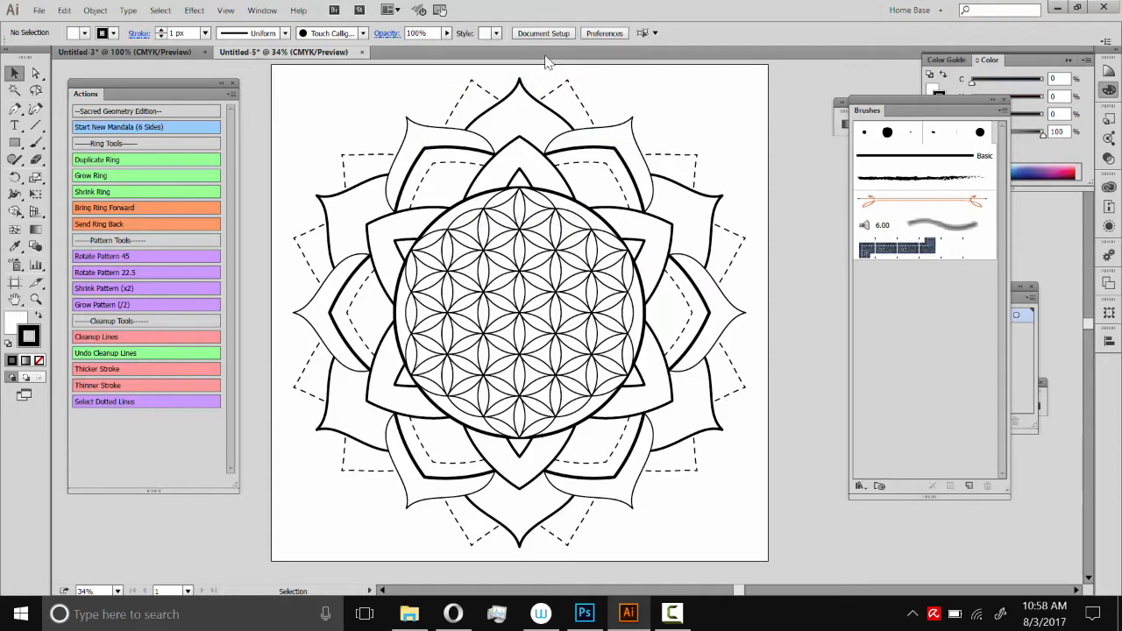
# Step: Set up a Save for Web export of the artwork as PNG-24 with transparency and inspect the preview
pyautogui.click(39, 9)
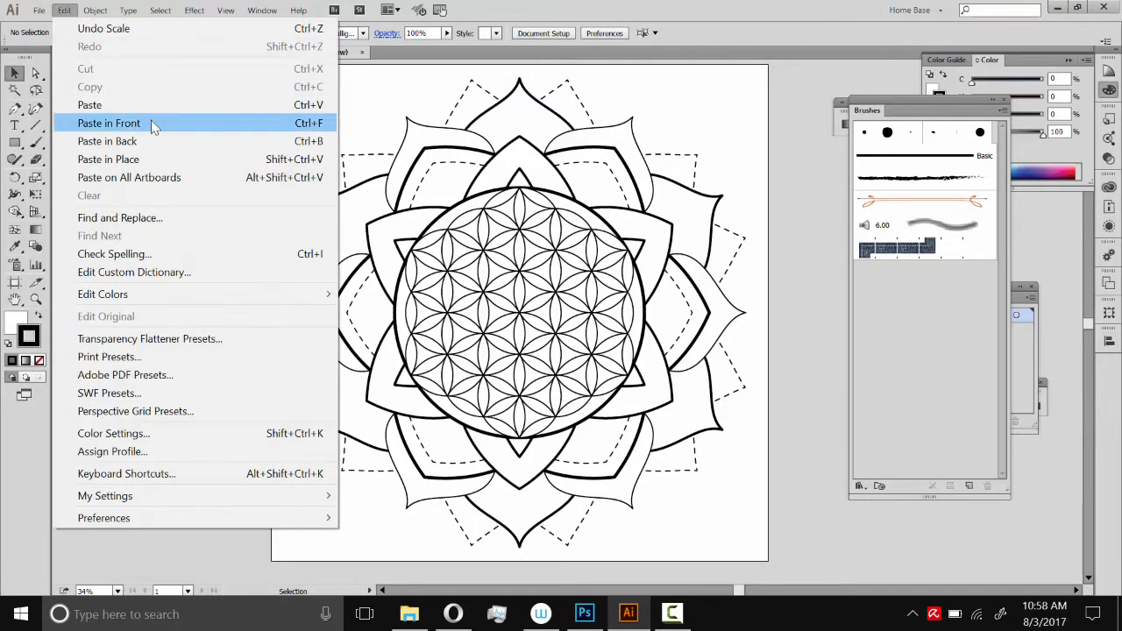
pyautogui.click(159, 213)
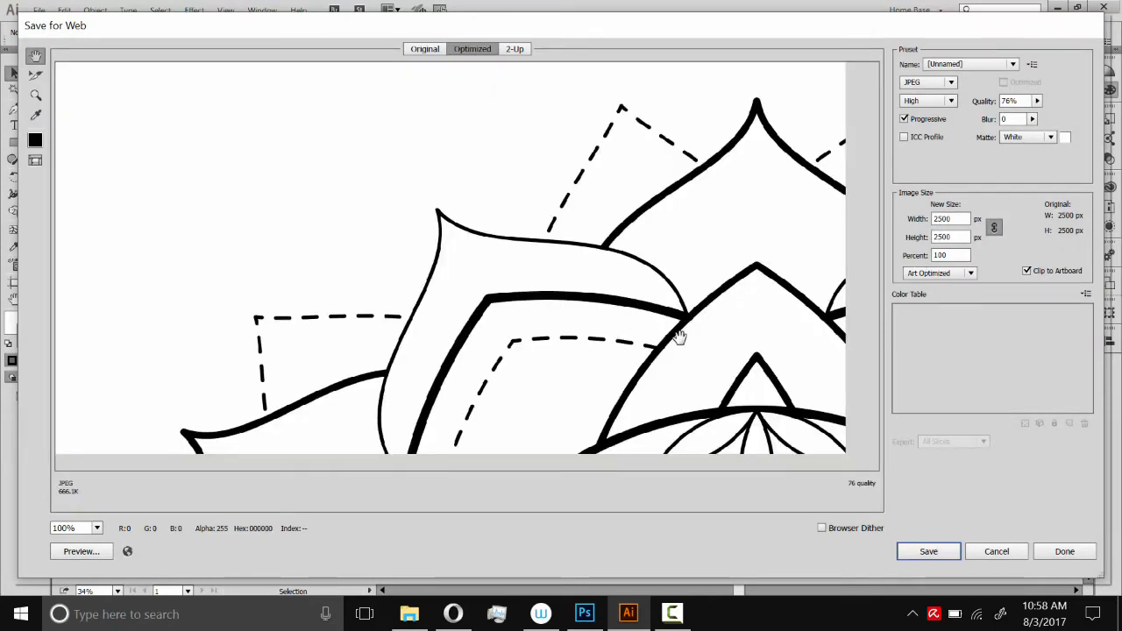
pyautogui.moveTo(679, 328); pyautogui.dragTo(596, 202)
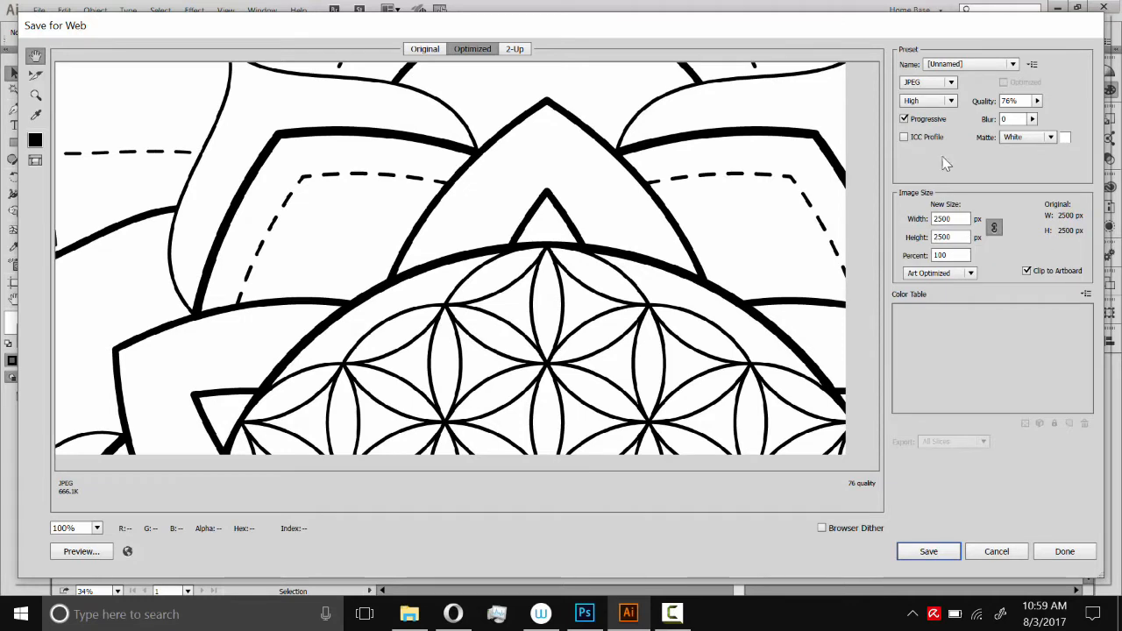
pyautogui.click(952, 83)
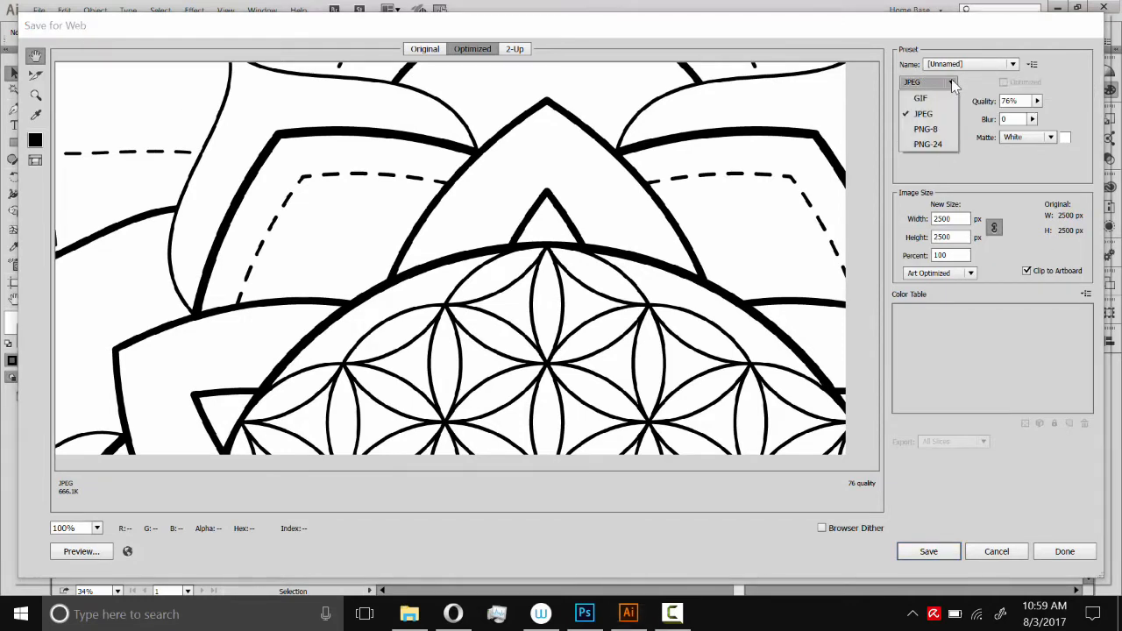
pyautogui.click(937, 145)
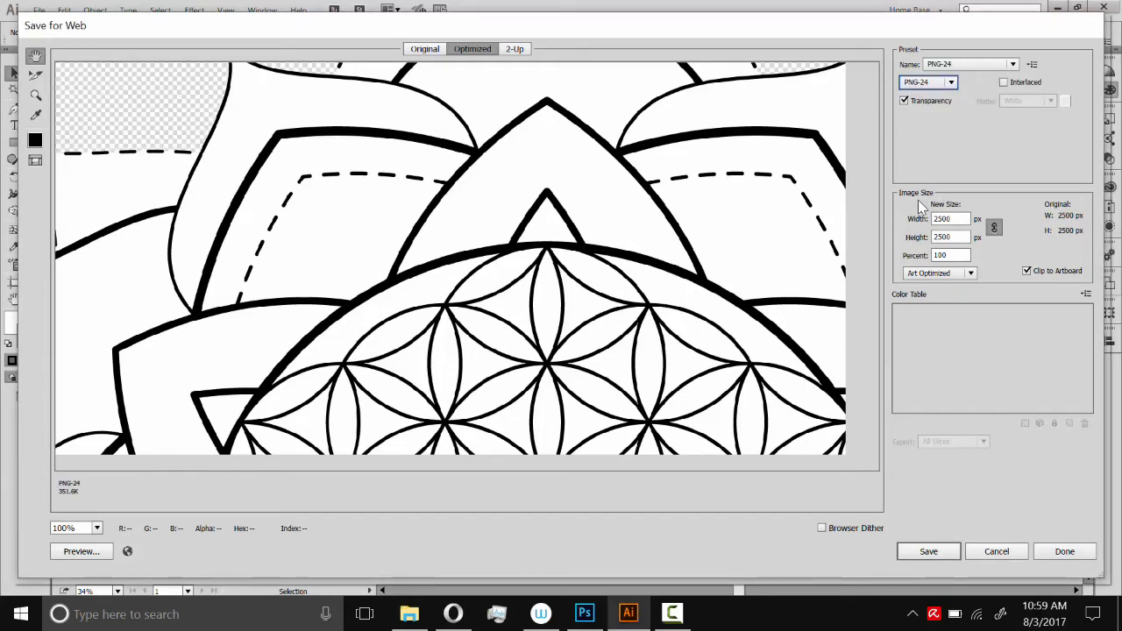
pyautogui.moveTo(488, 151); pyautogui.dragTo(455, 260)
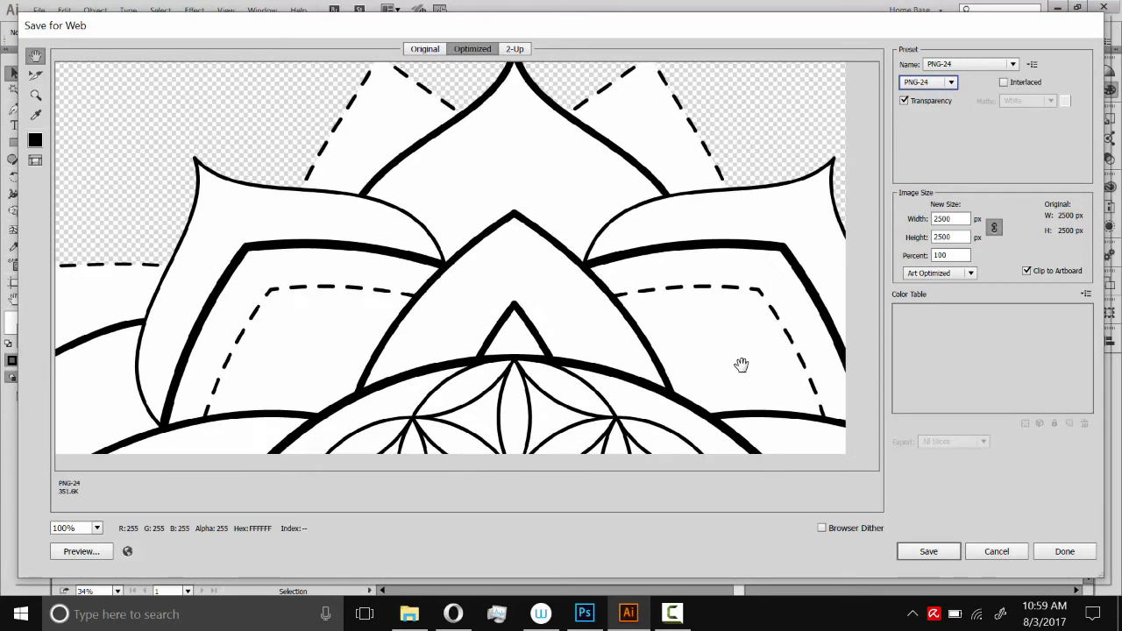
# Step: Continue to saving the PNG, create a folder named Coloringbook Images inside the Desktop quick-access folder, and open it
pyautogui.click(935, 555)
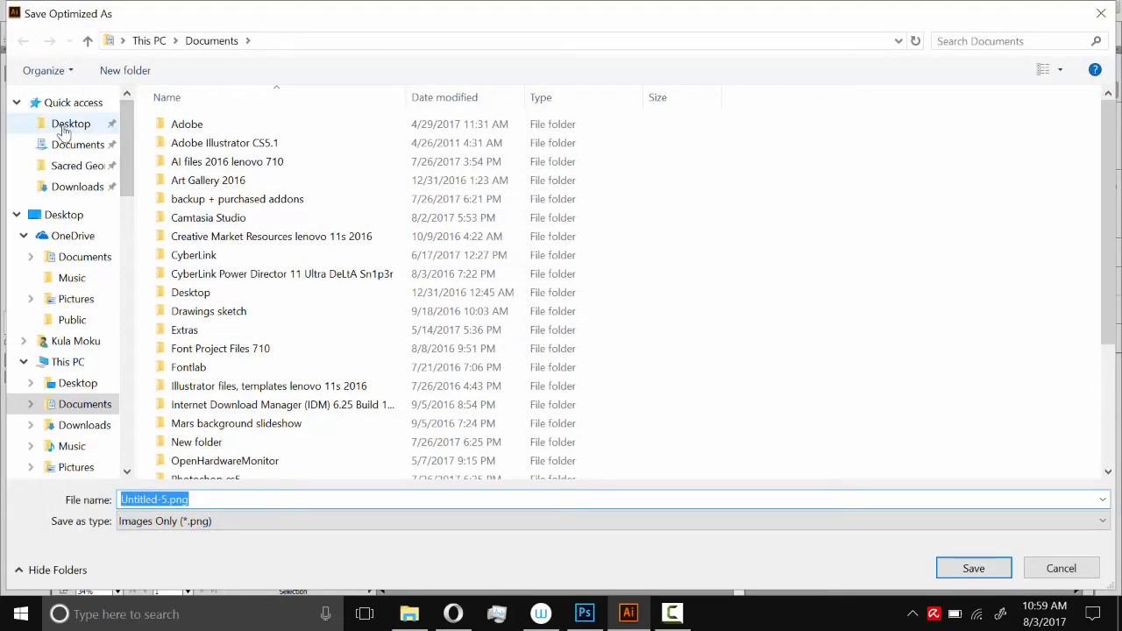
pyautogui.click(65, 127)
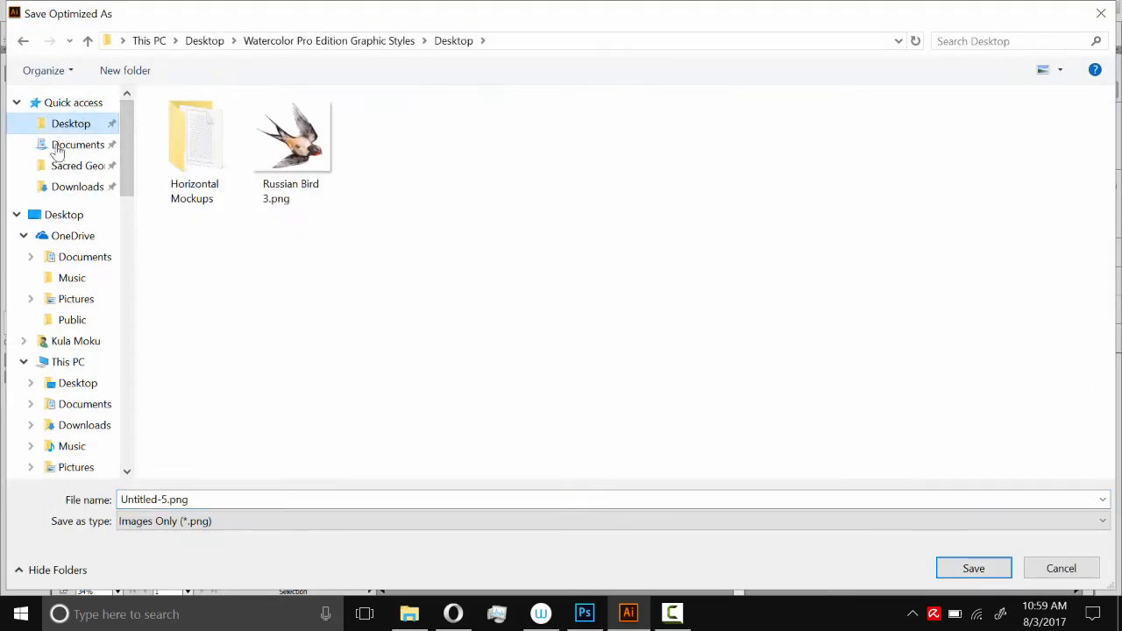
pyautogui.rightClick(453, 203)
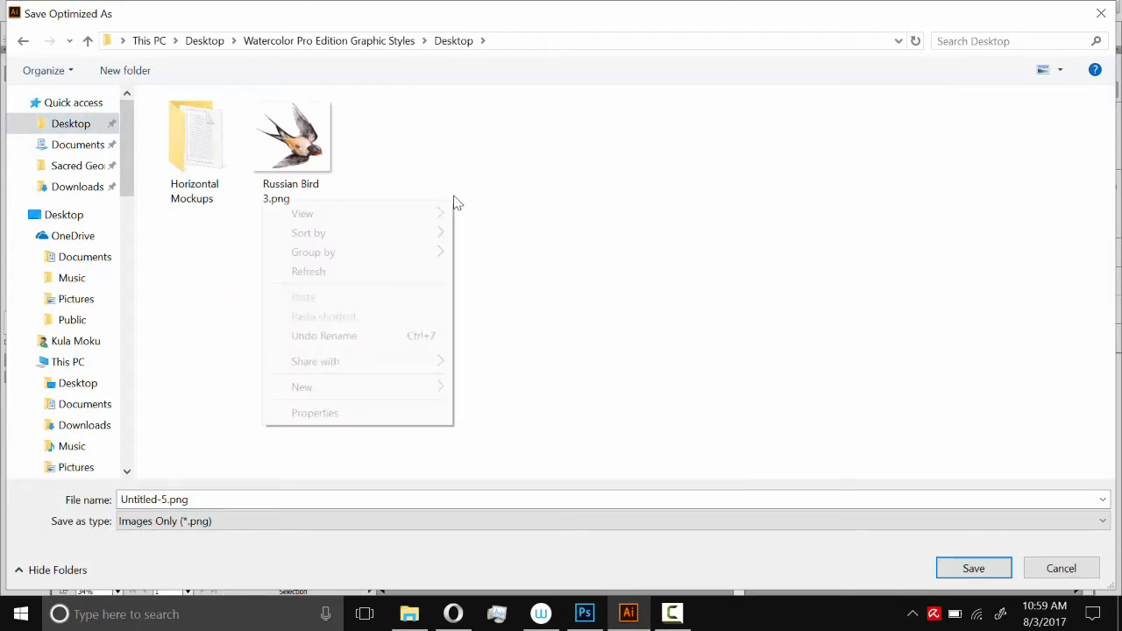
pyautogui.moveTo(331, 386)
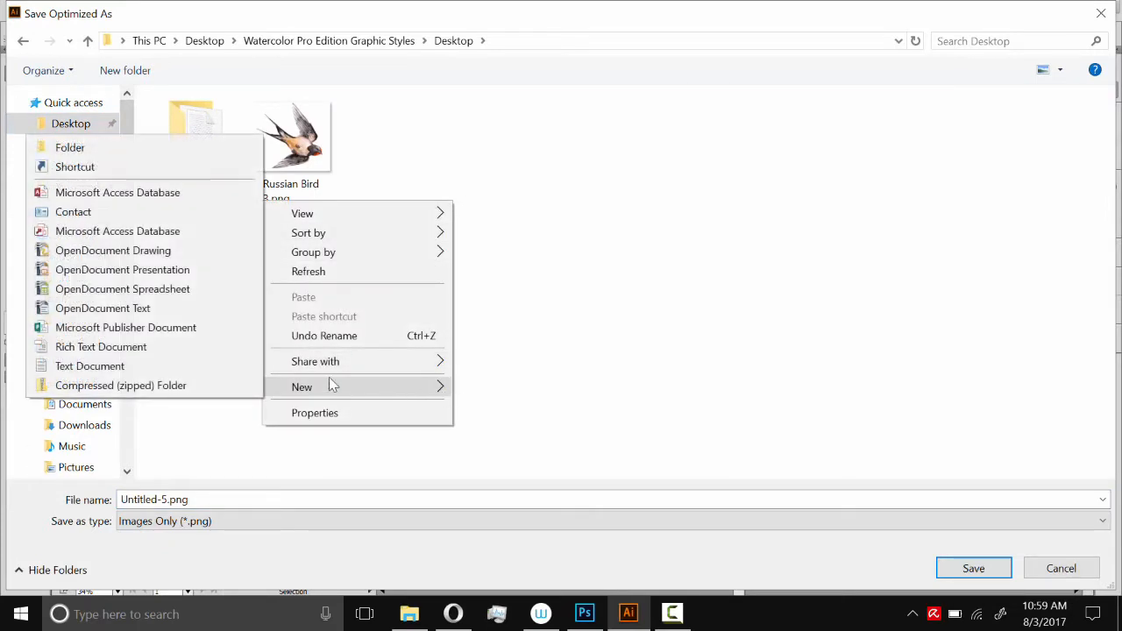
pyautogui.click(84, 148)
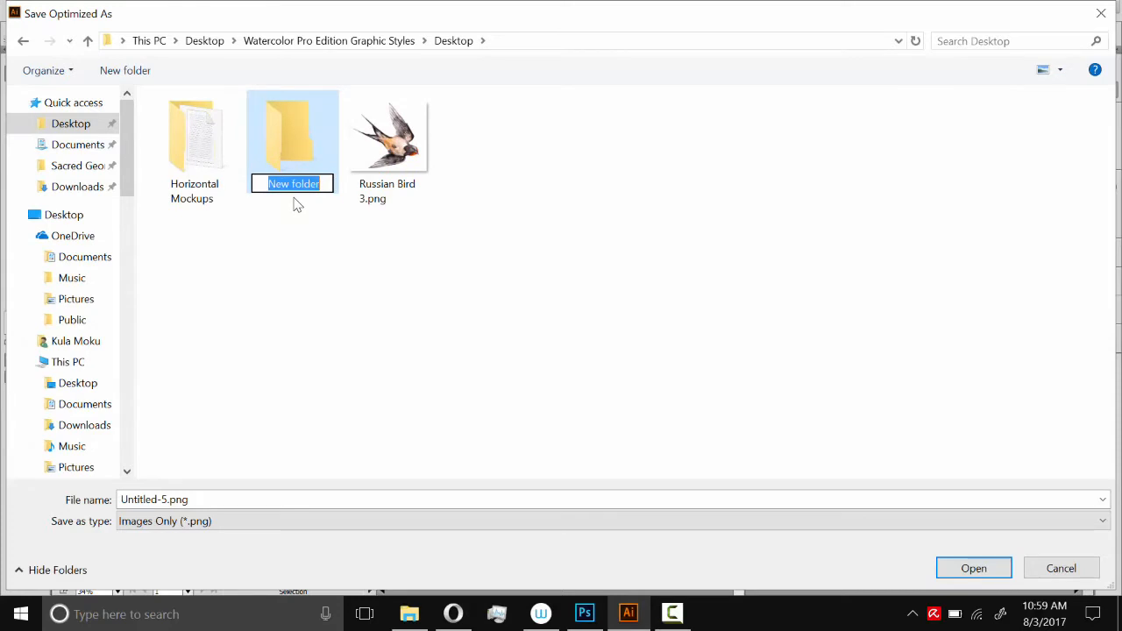
pyautogui.write('Coloringbook Images')
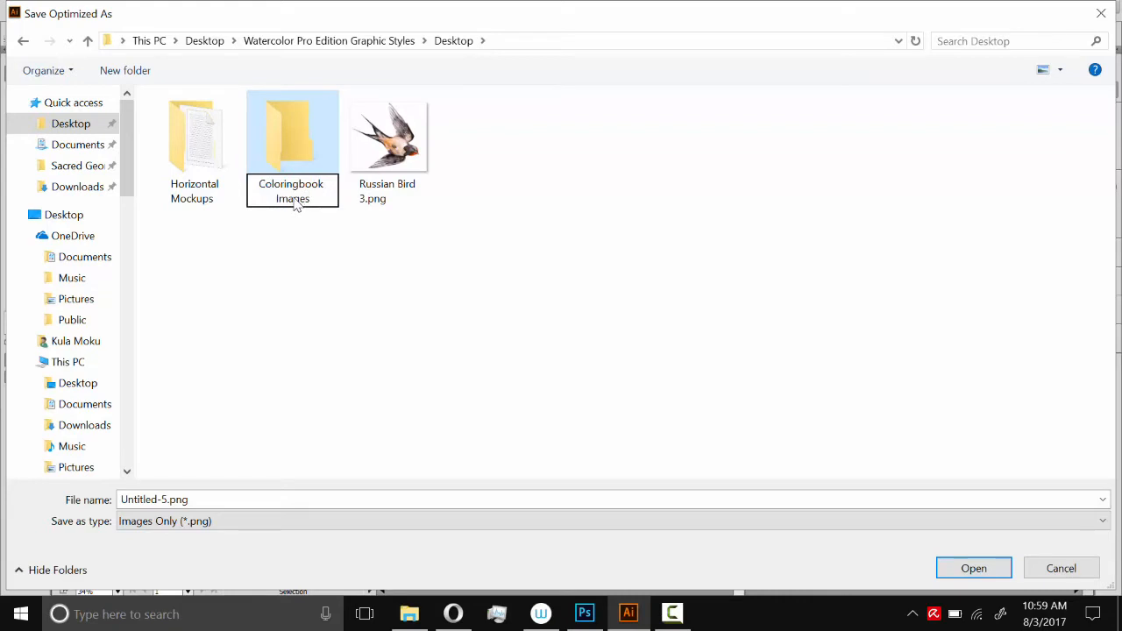
pyautogui.click(285, 123)
pyautogui.doubleClick(201, 128)
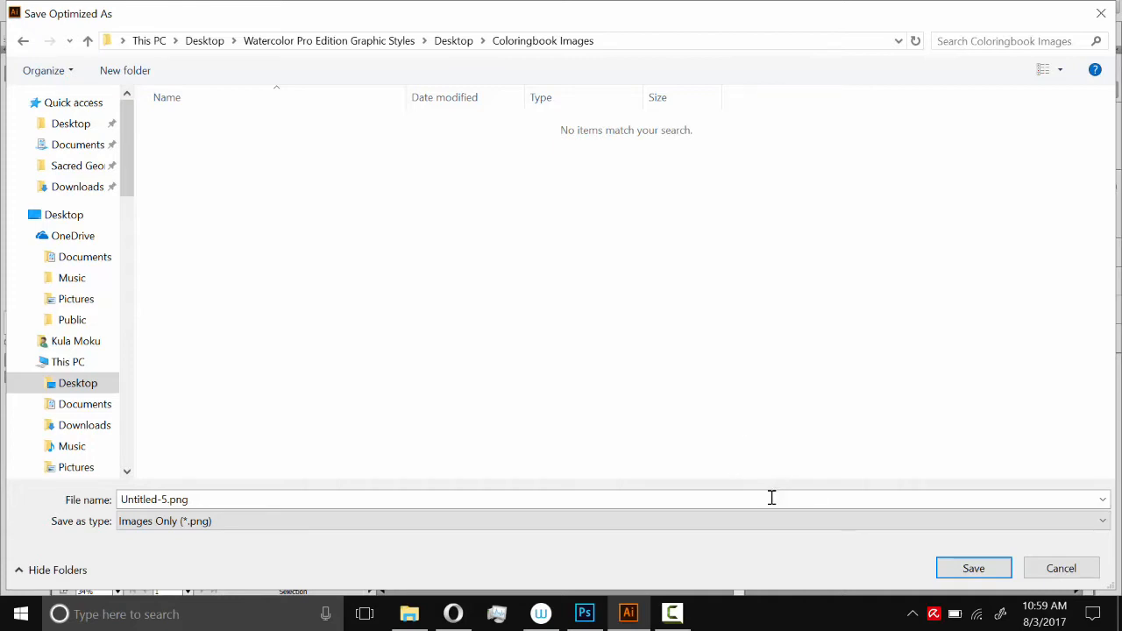
# Step: Name the exported image page-1-mandala.png and save it in the Coloringbook Images folder
pyautogui.click(188, 499)
pyautogui.click(161, 500)
pyautogui.moveTo(166, 500); pyautogui.dragTo(103, 496)
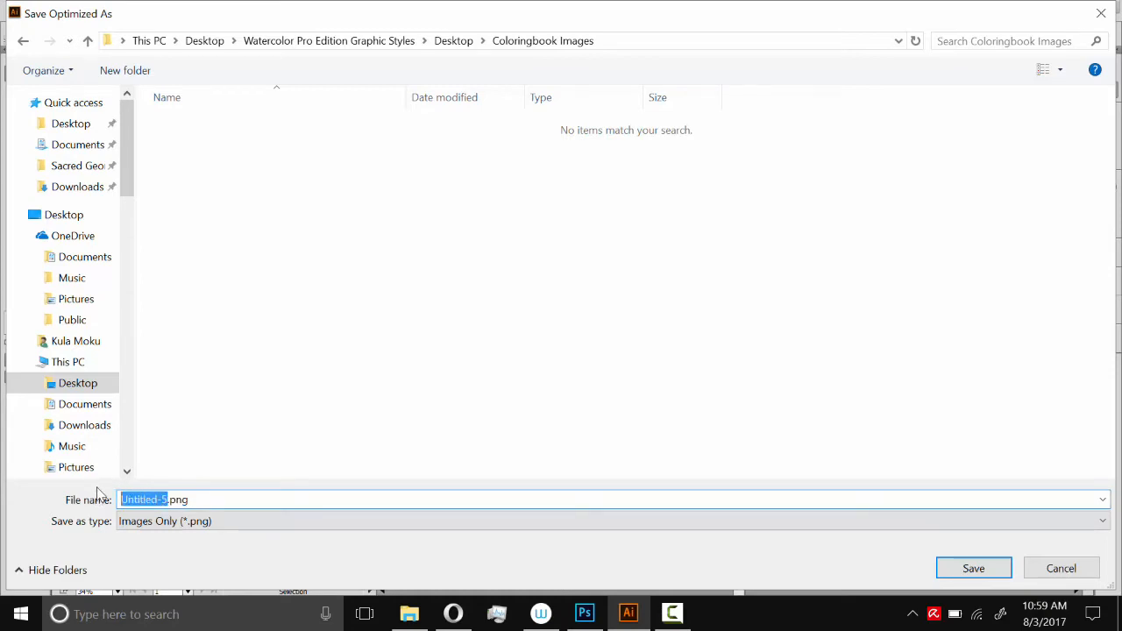
pyautogui.write('page')
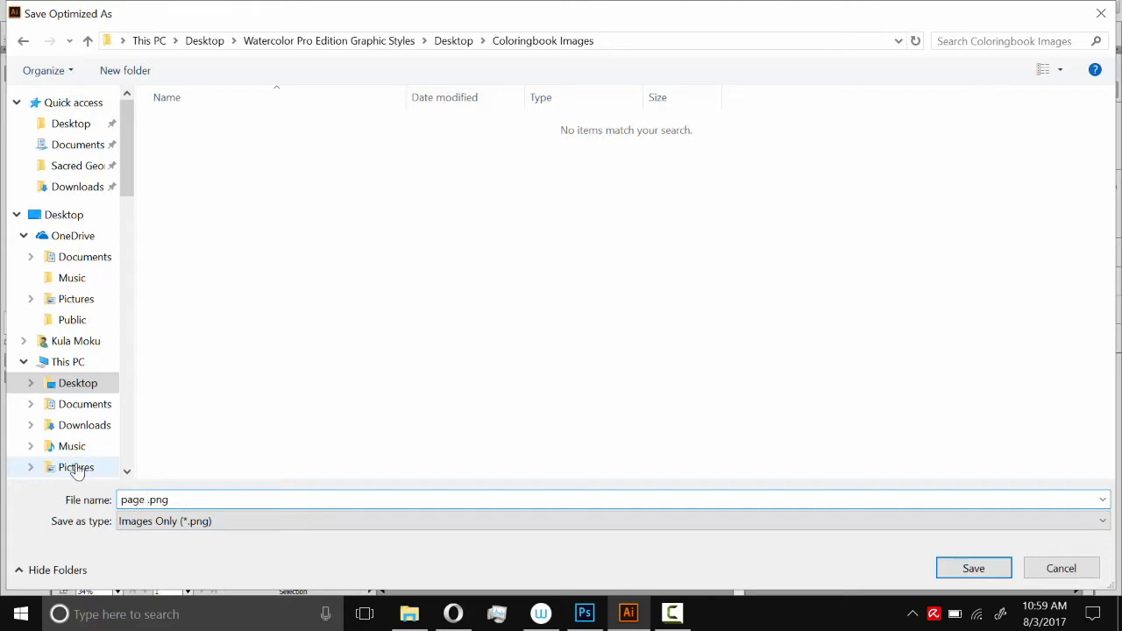
pyautogui.write(' 1 mandala')
pyautogui.click(954, 571)
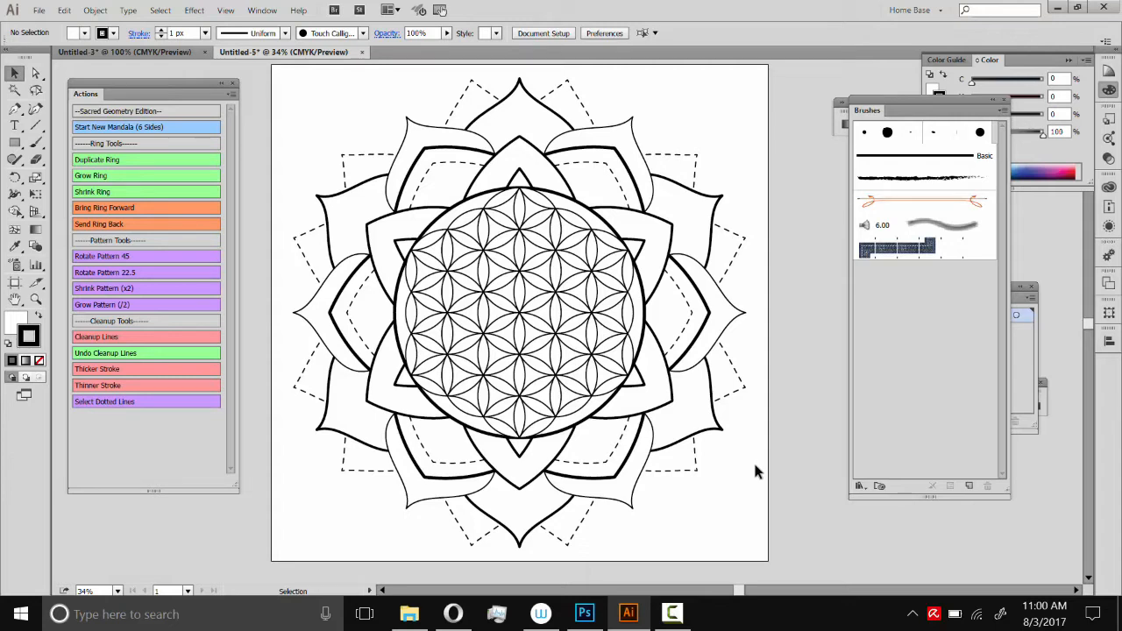
# Step: Export further transparent PNG-24 copies of the mandala to the same folder as page-2-mandala.png through page-4-mandala.png
pyautogui.click(64, 9)
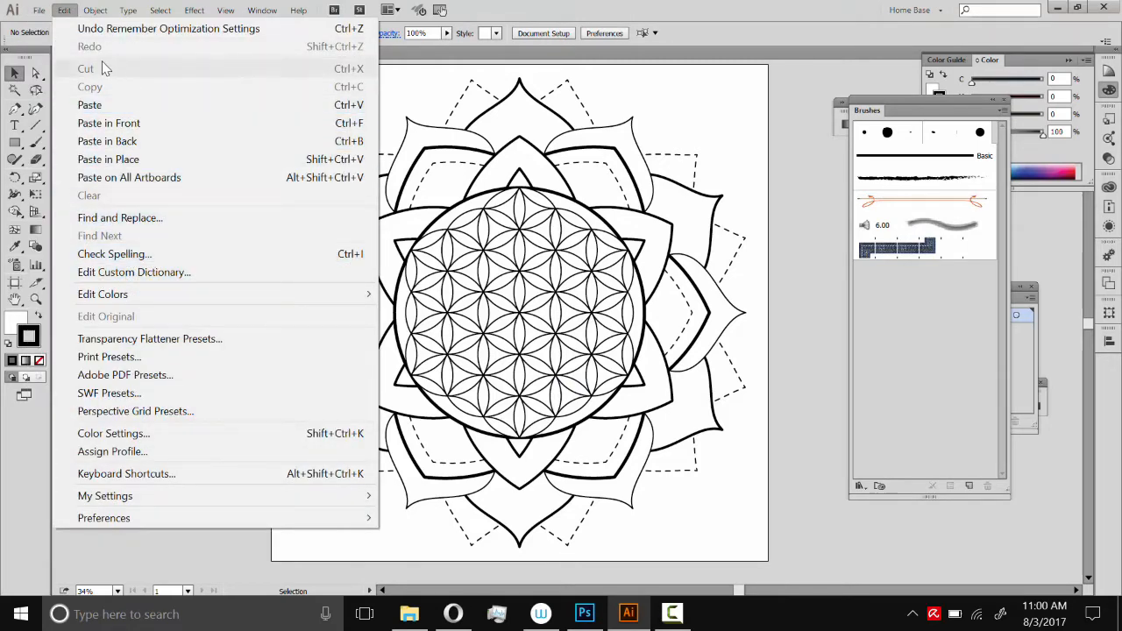
pyautogui.moveTo(39, 9)
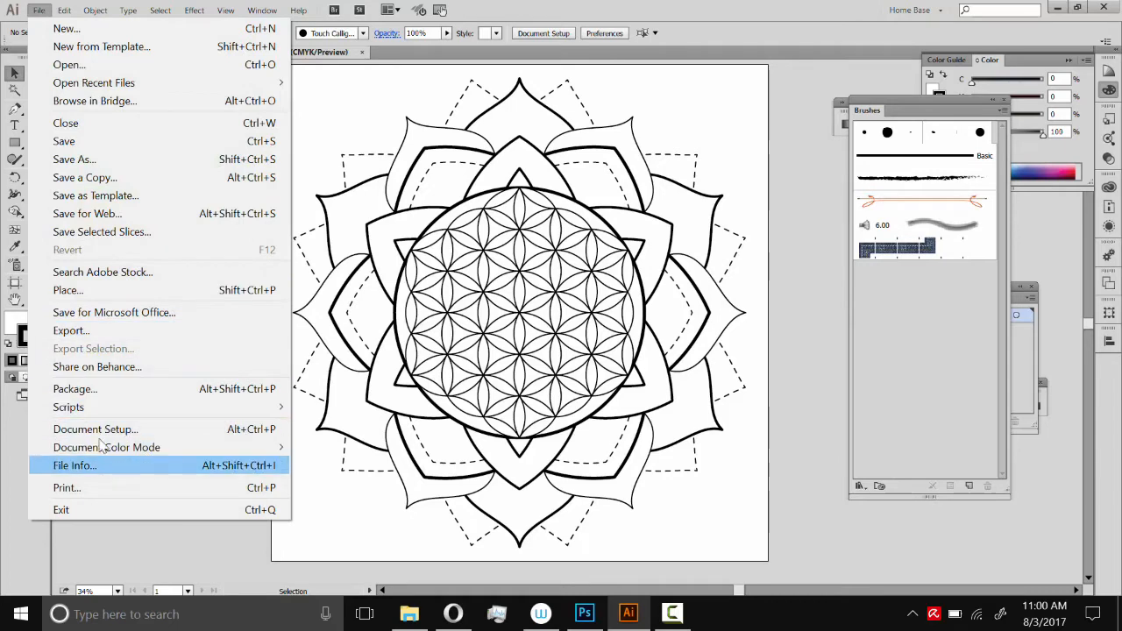
pyautogui.click(520, 324)
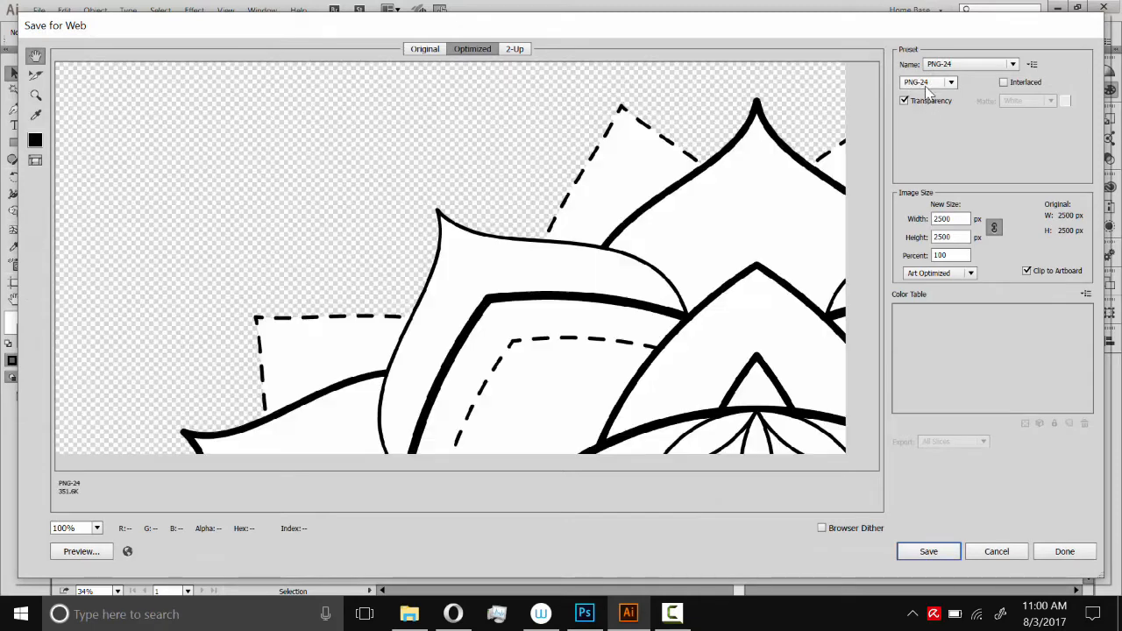
pyautogui.click(949, 556)
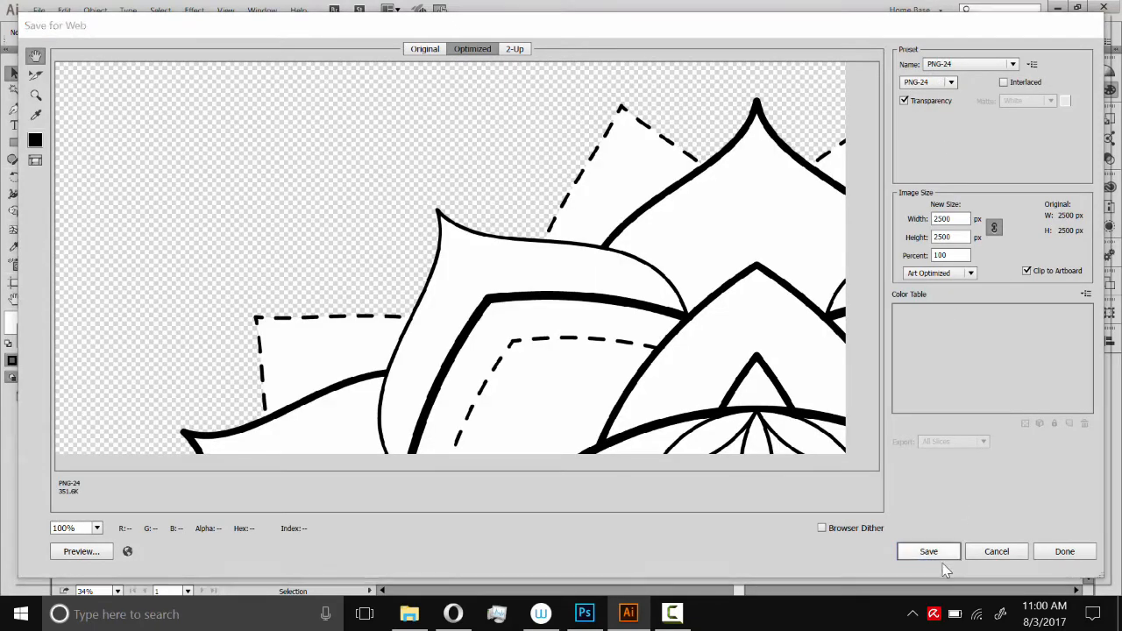
pyautogui.click(188, 158)
pyautogui.click(158, 500)
pyautogui.click(155, 500)
pyautogui.press('BackSpace')
pyautogui.write('2')
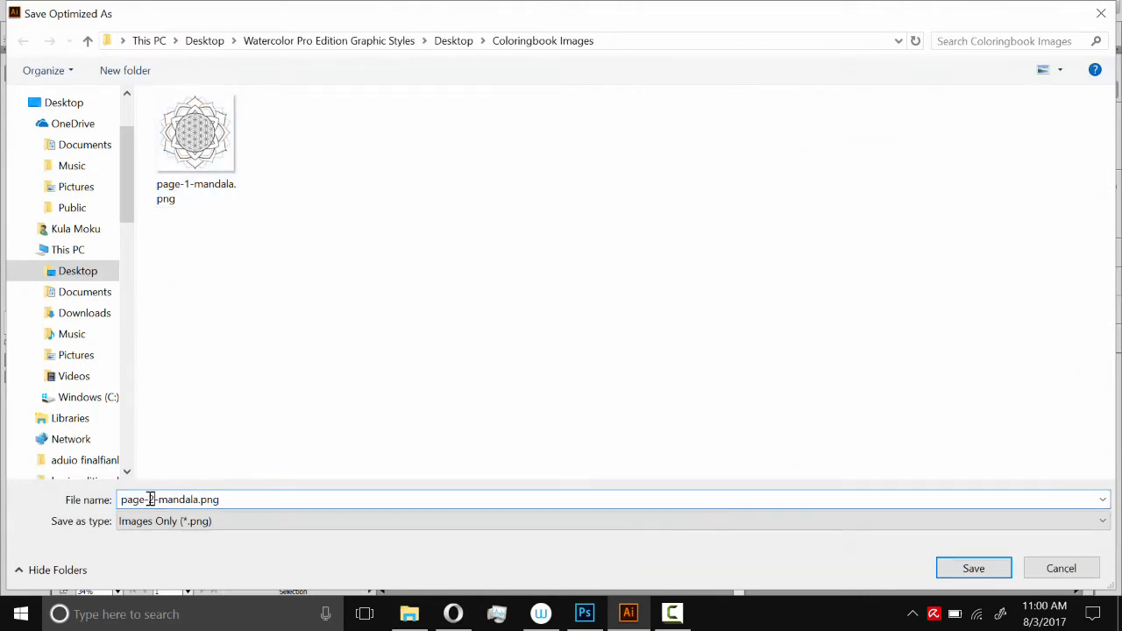
pyautogui.click(974, 569)
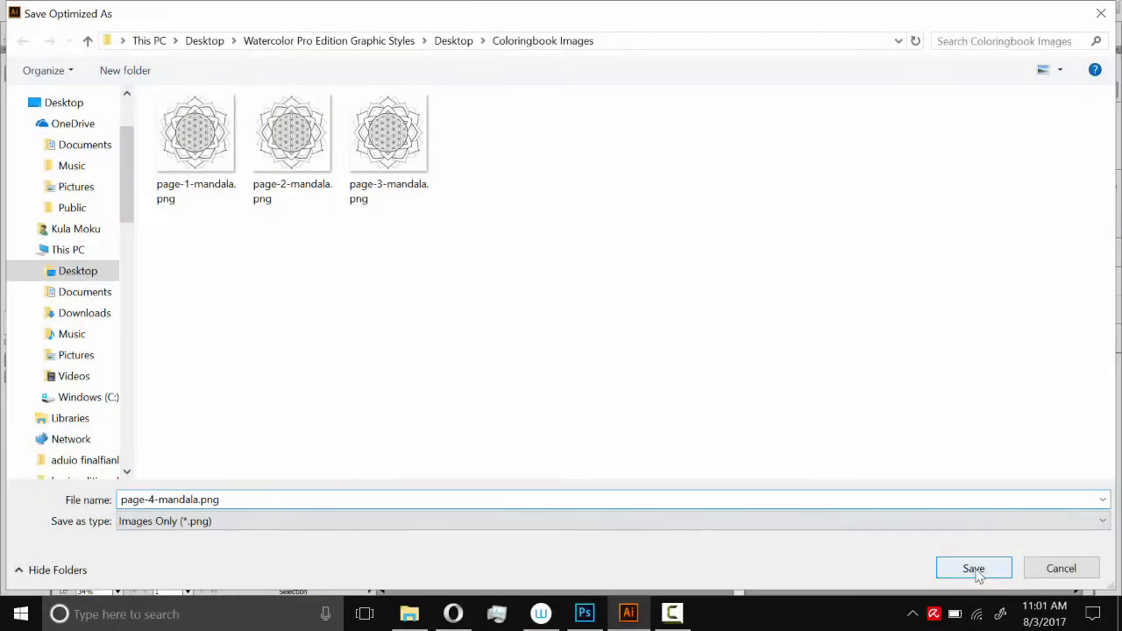
pyautogui.click(975, 569)
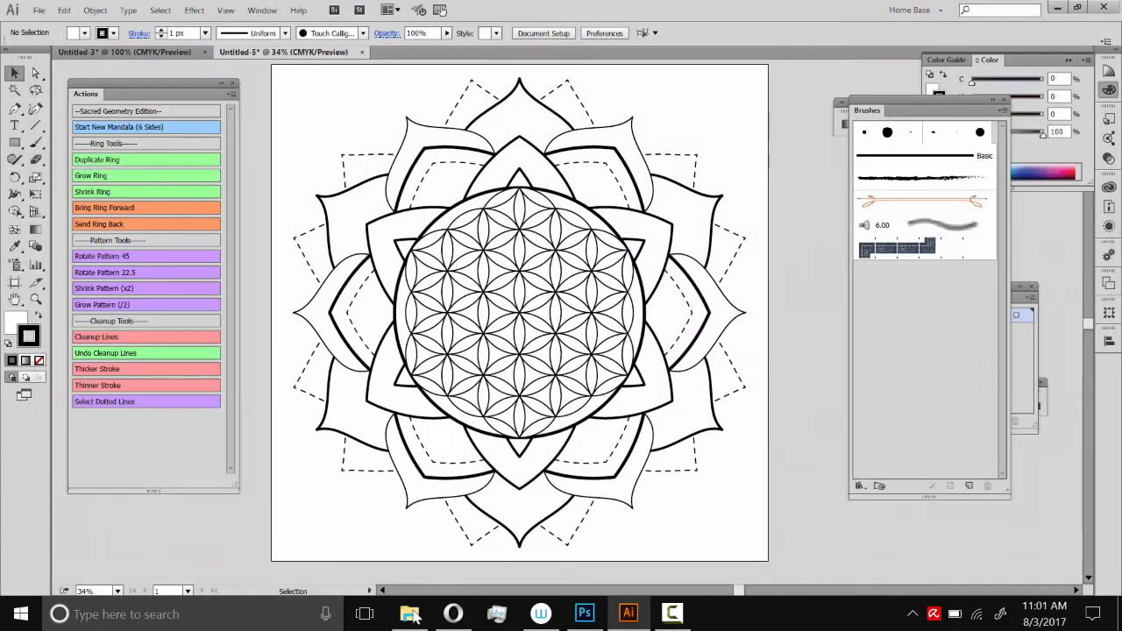
# Step: Switch to File Explorer, open the Coloringbook Images folder and check the exported mandala pages
pyautogui.click(410, 614)
pyautogui.click(368, 333)
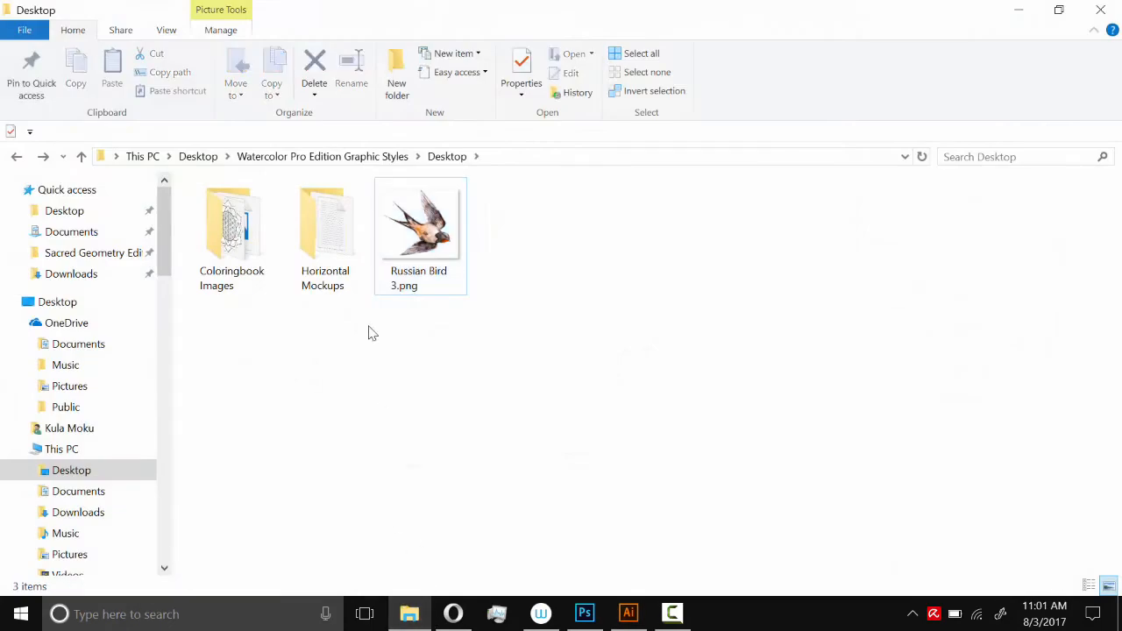
pyautogui.doubleClick(244, 223)
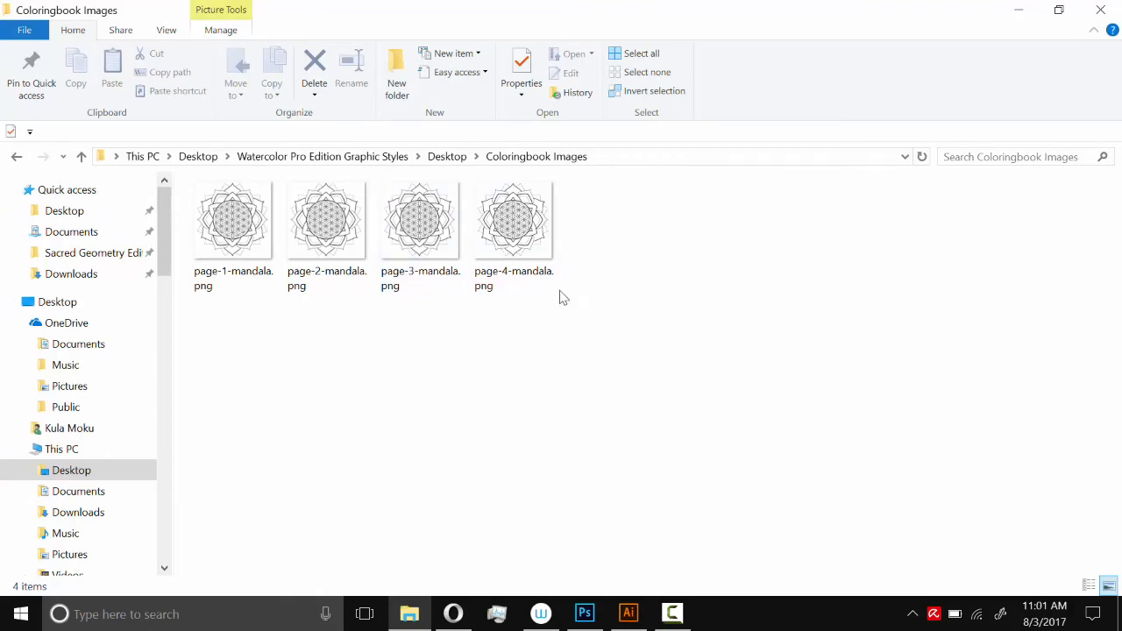
pyautogui.moveTo(544, 232)
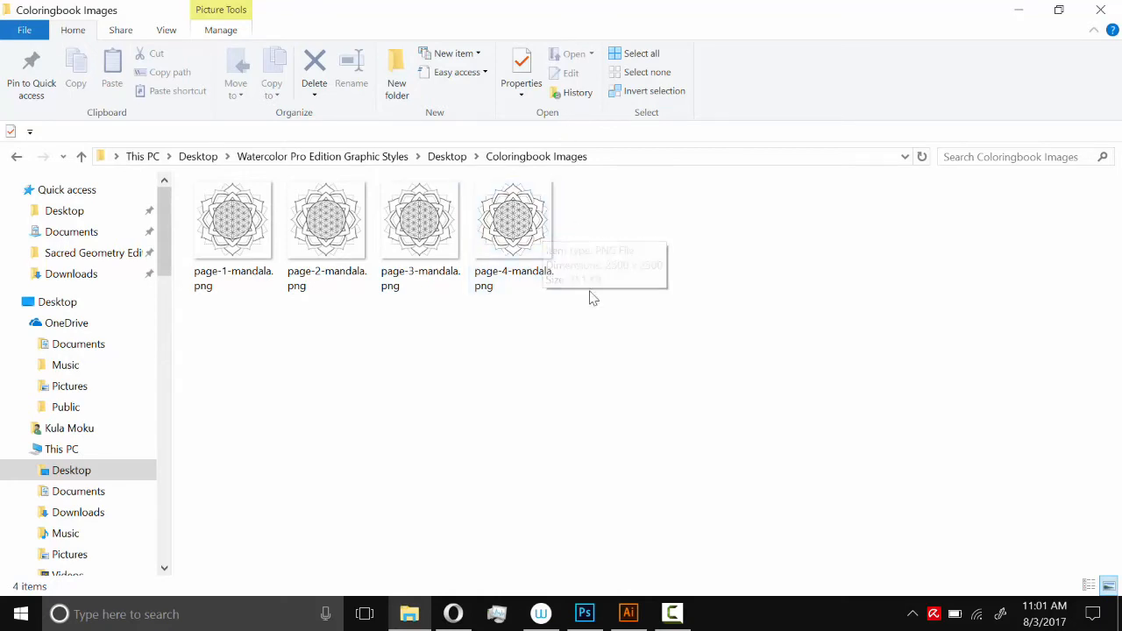
# Step: Return to Illustrator and close both open mandala documents without saving changes
pyautogui.click(628, 613)
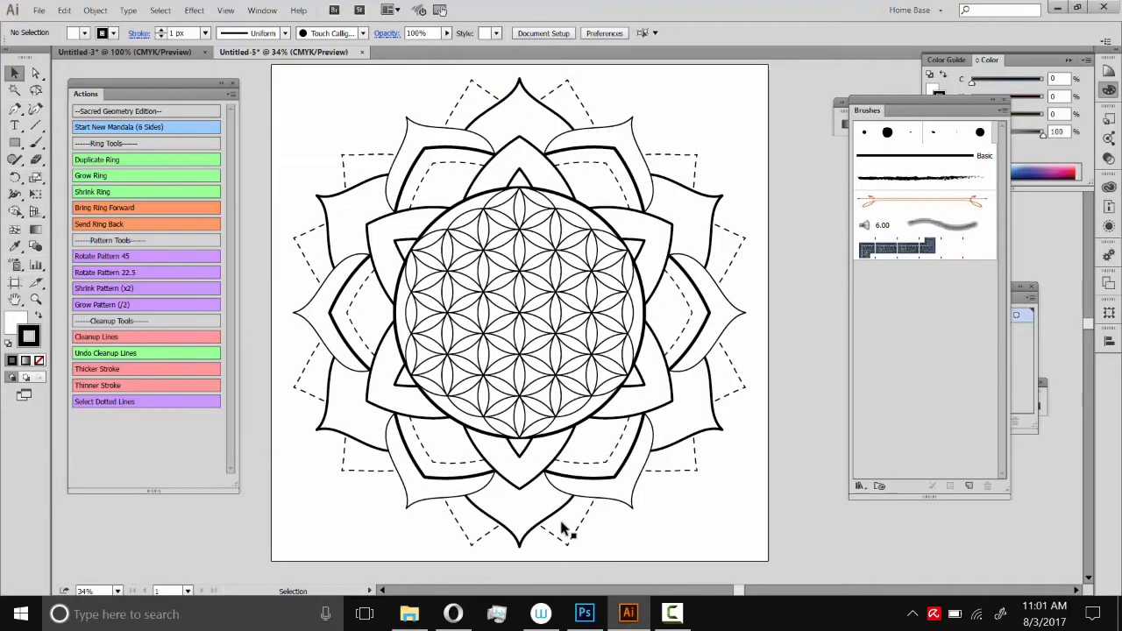
pyautogui.click(361, 52)
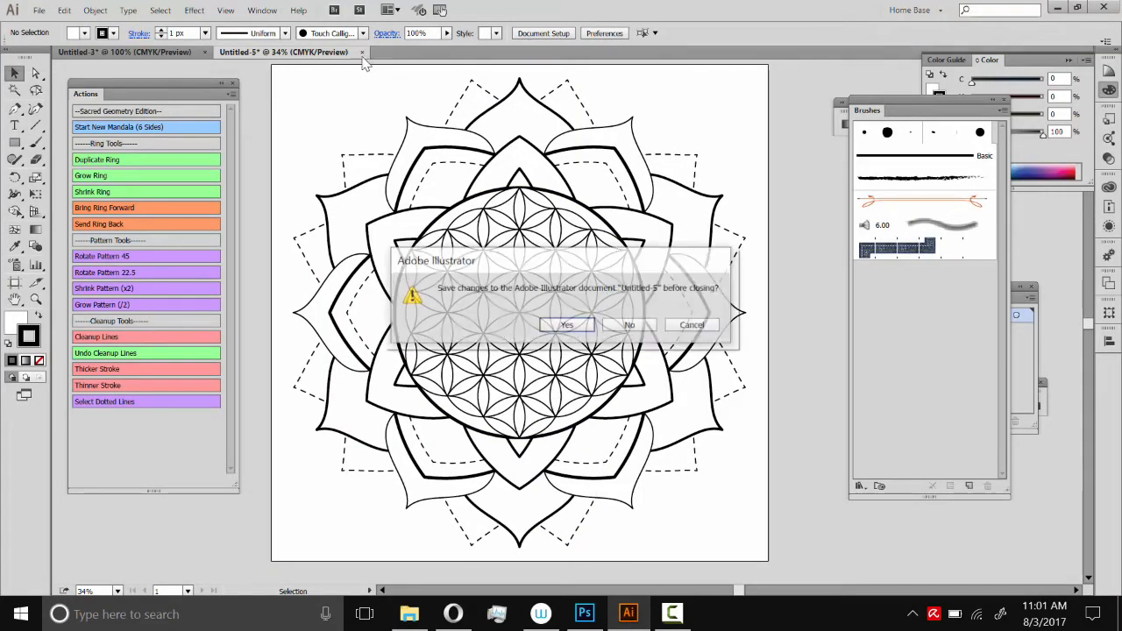
pyautogui.click(631, 325)
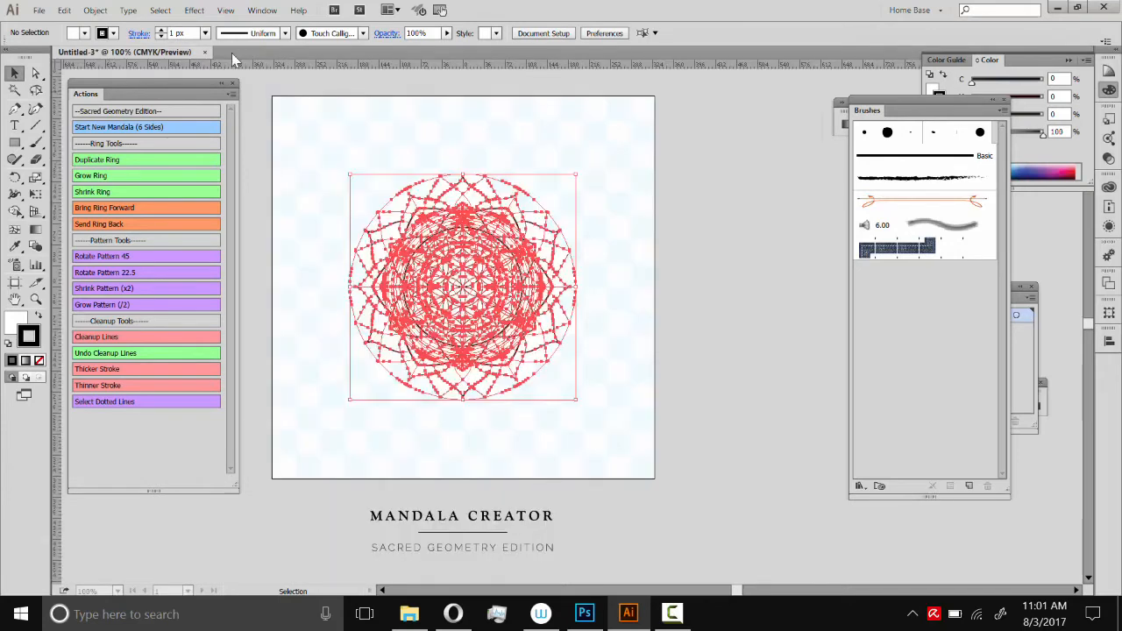
pyautogui.click(206, 52)
pyautogui.click(630, 326)
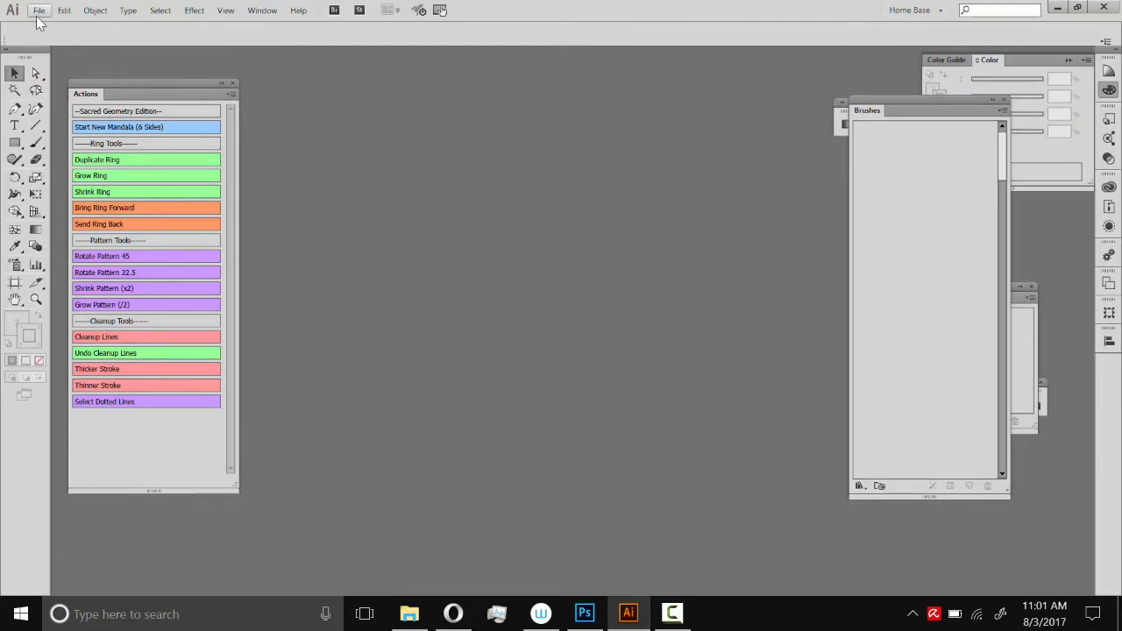
# Step: Create a new document in inches with a width and height of 8.5 in
pyautogui.click(40, 10)
pyautogui.click(66, 28)
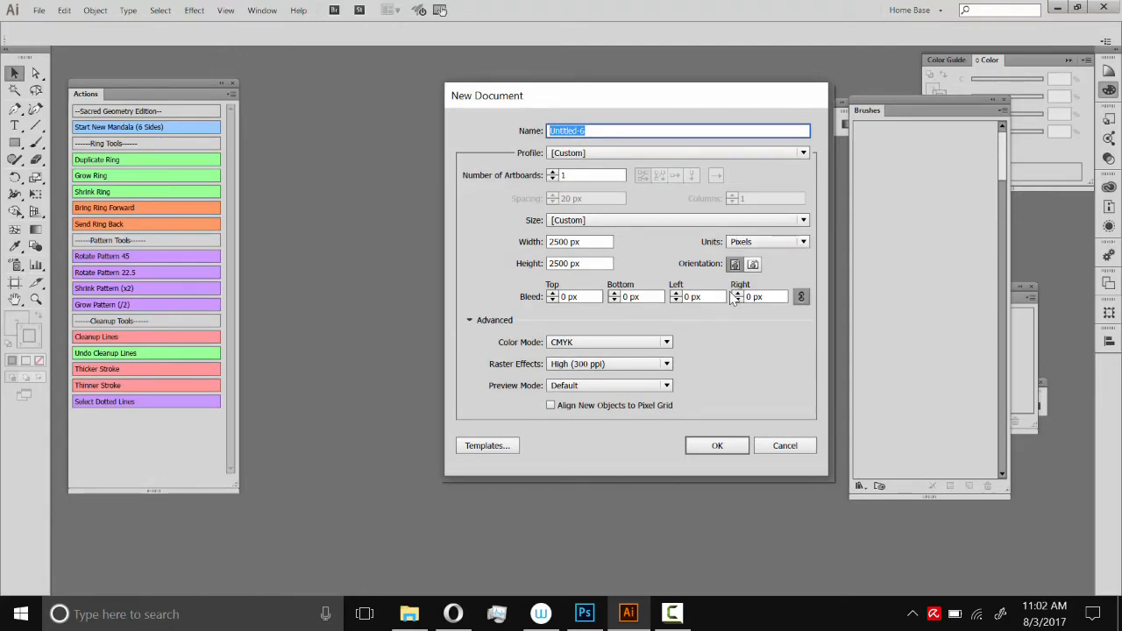
pyautogui.click(803, 243)
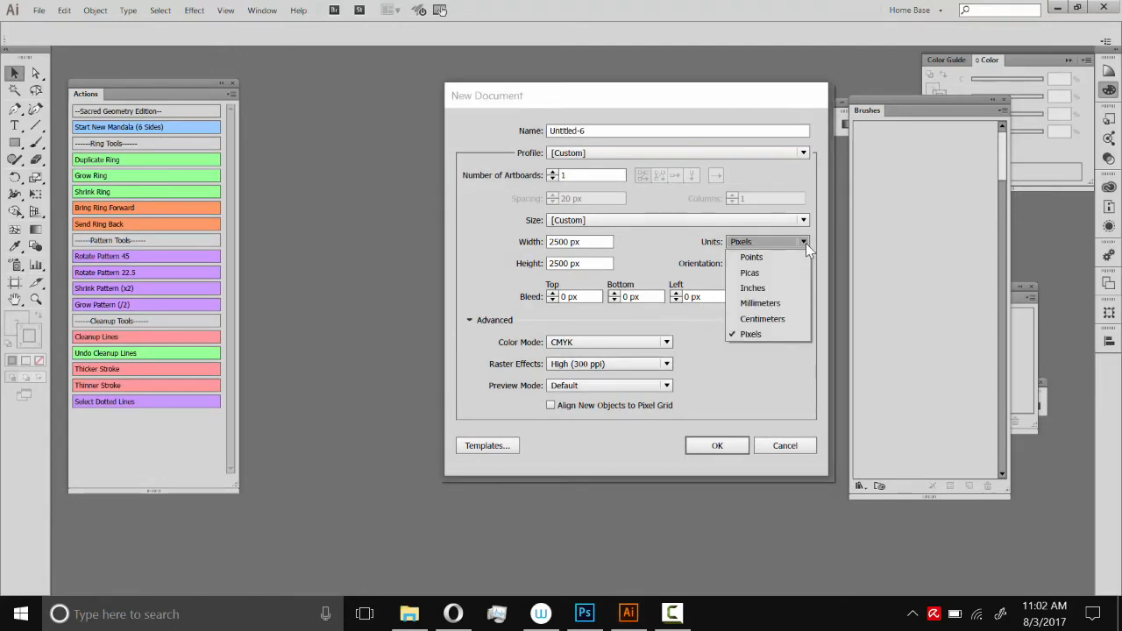
pyautogui.click(750, 287)
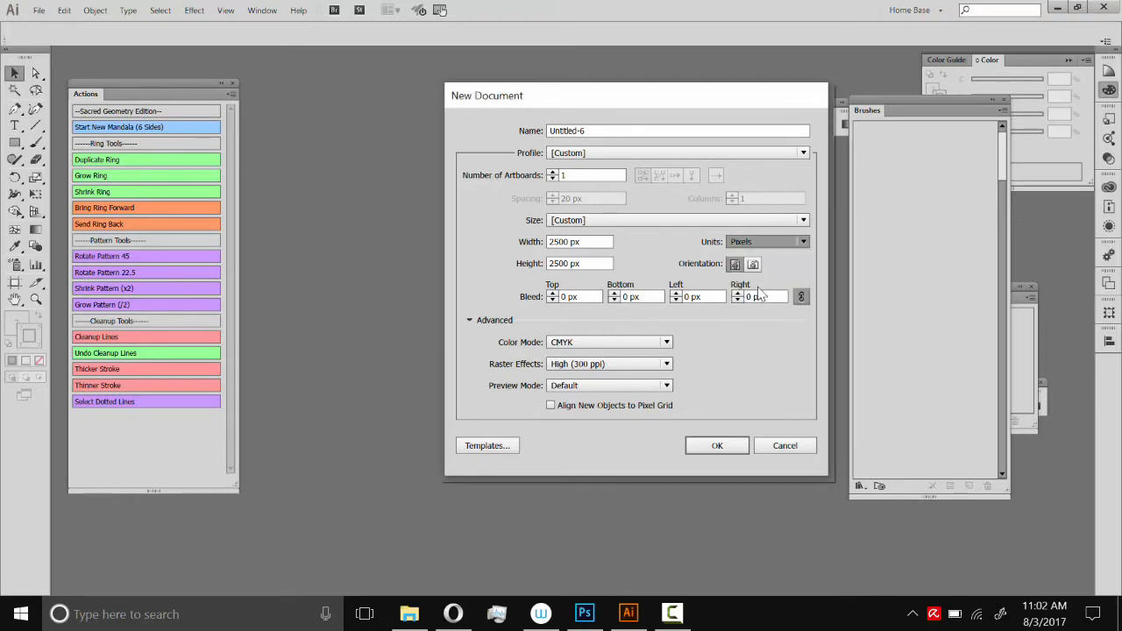
pyautogui.click(587, 241)
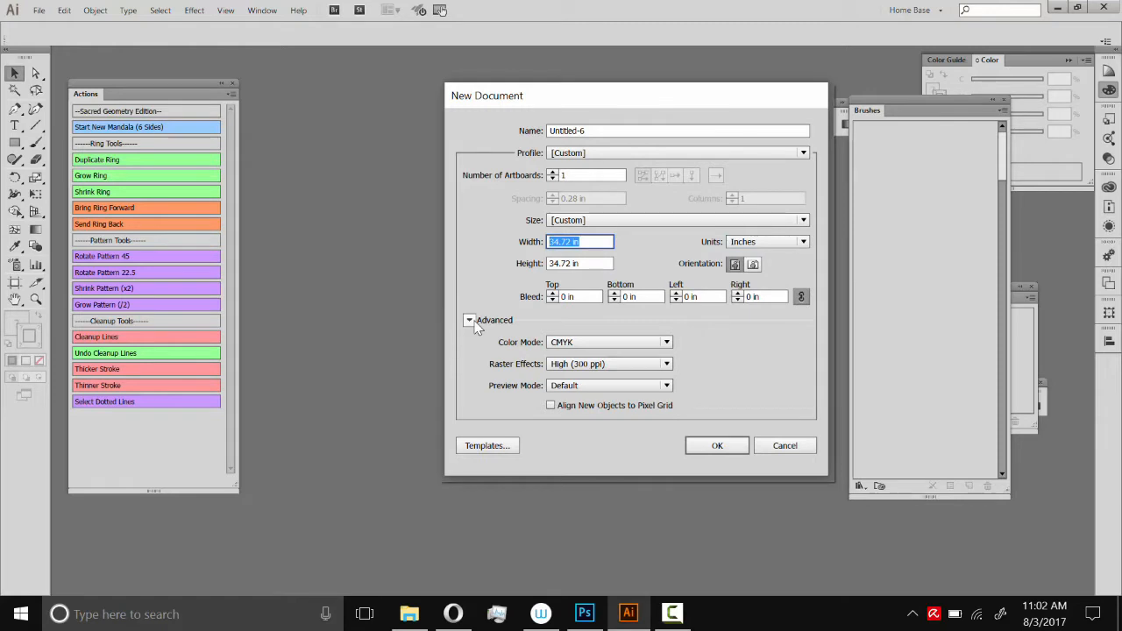
pyautogui.write('8.5')
pyautogui.click(598, 263)
pyautogui.write('8.5')
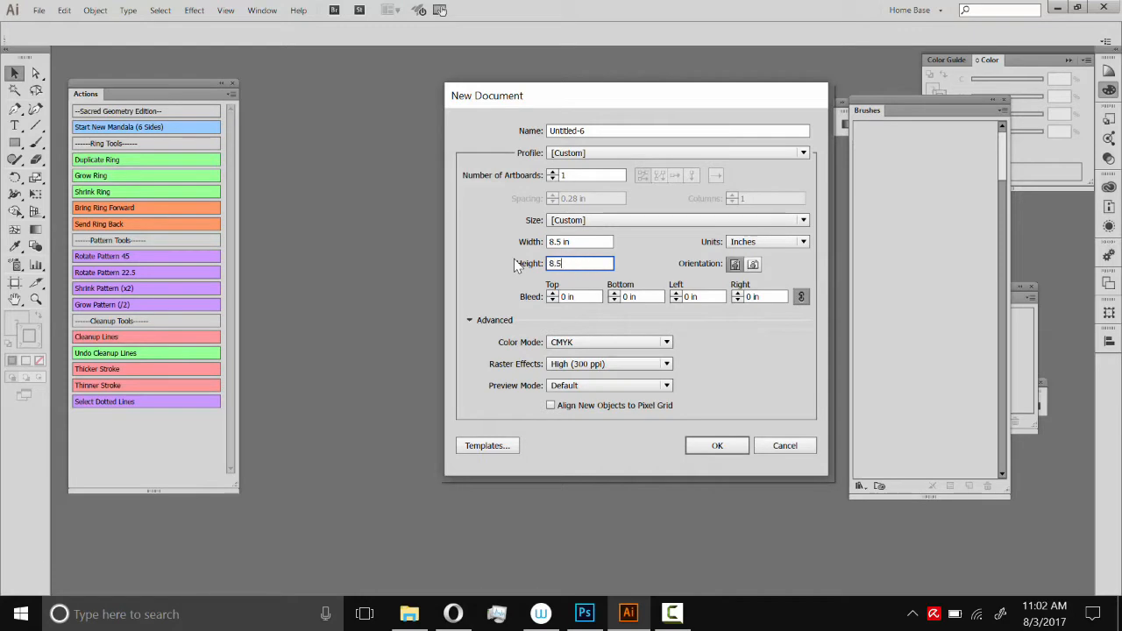
pyautogui.click(727, 449)
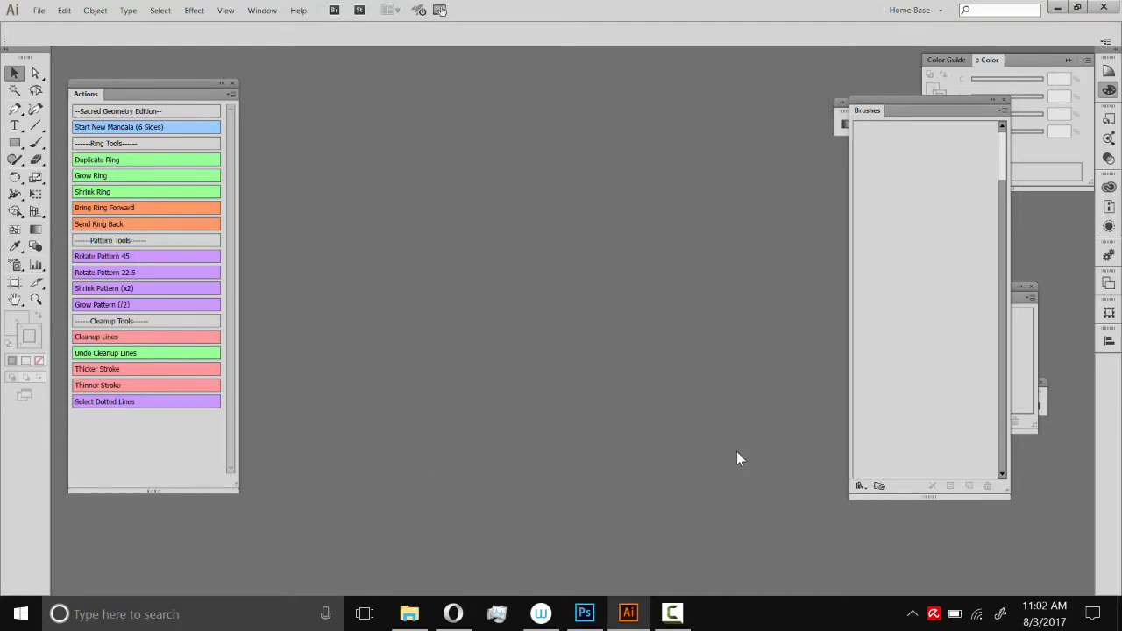
pyautogui.moveTo(643, 248); pyautogui.dragTo(629, 243)
pyautogui.click(36, 299)
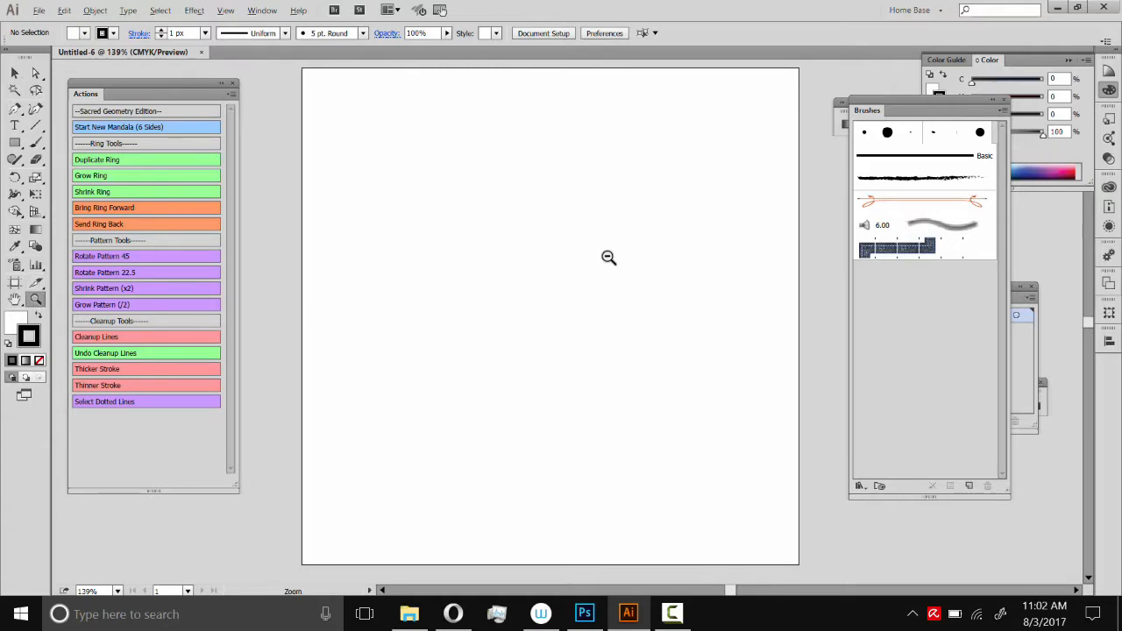
pyautogui.keyDown('alt'); pyautogui.click(608, 254); pyautogui.keyUp('alt')
pyautogui.moveTo(617, 334)
pyautogui.mouseDown()
pyautogui.moveTo(611, 301)
pyautogui.moveTo(623, 280)
pyautogui.moveTo(598, 310)
pyautogui.moveTo(605, 329)
pyautogui.mouseUp()
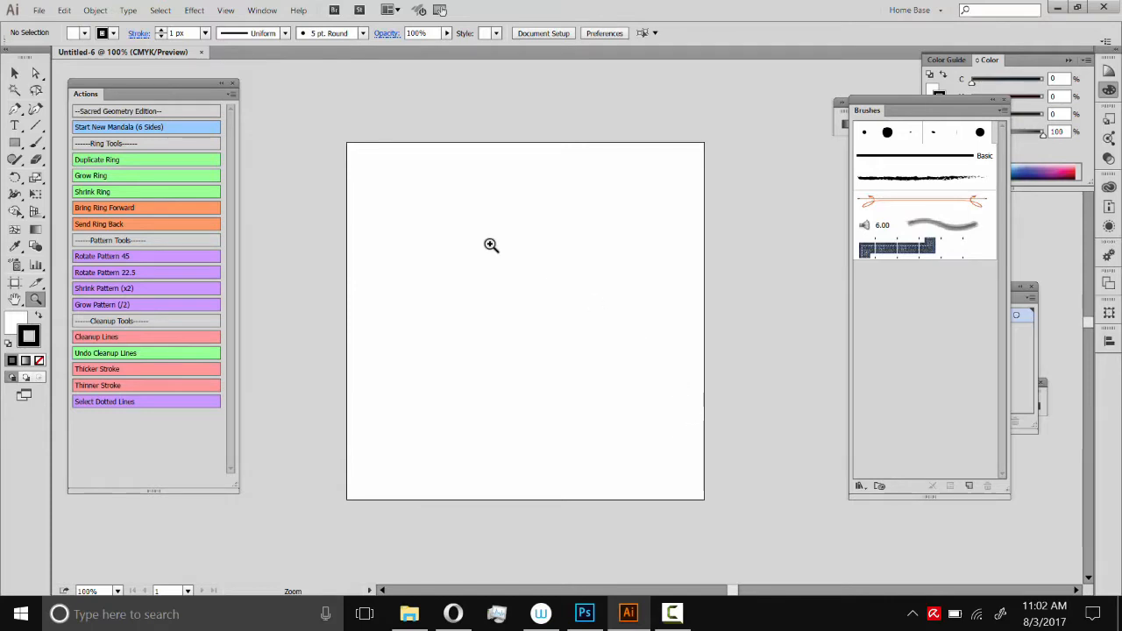
pyautogui.click(15, 74)
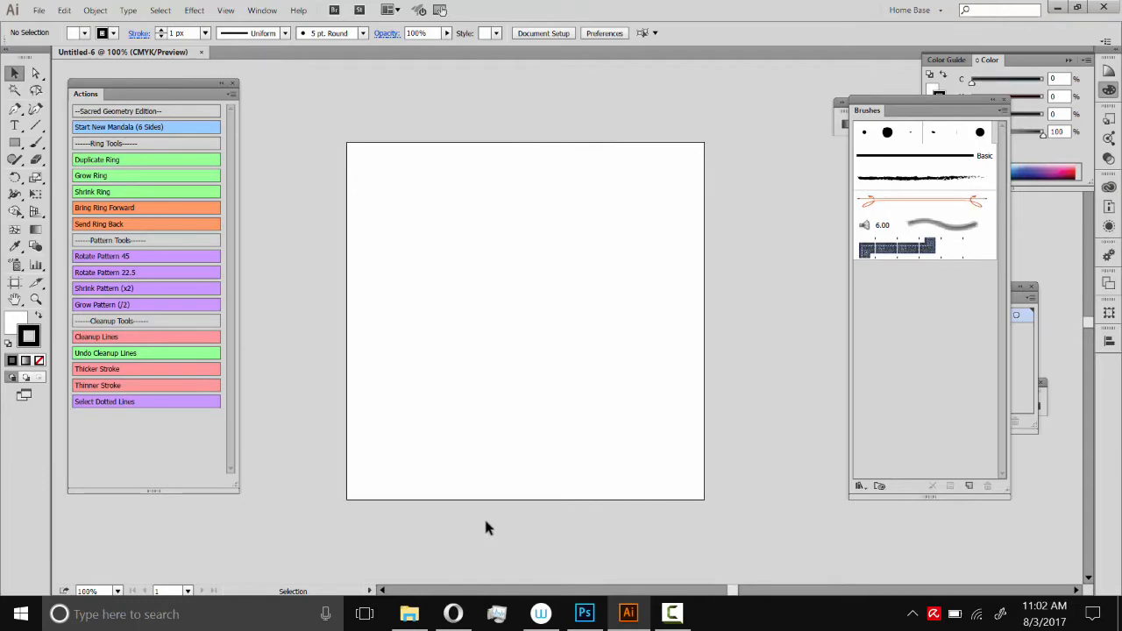
# Step: Switch to the Opera browser and look up the inside and outside margin requirements on the CreateSpace page
pyautogui.click(453, 614)
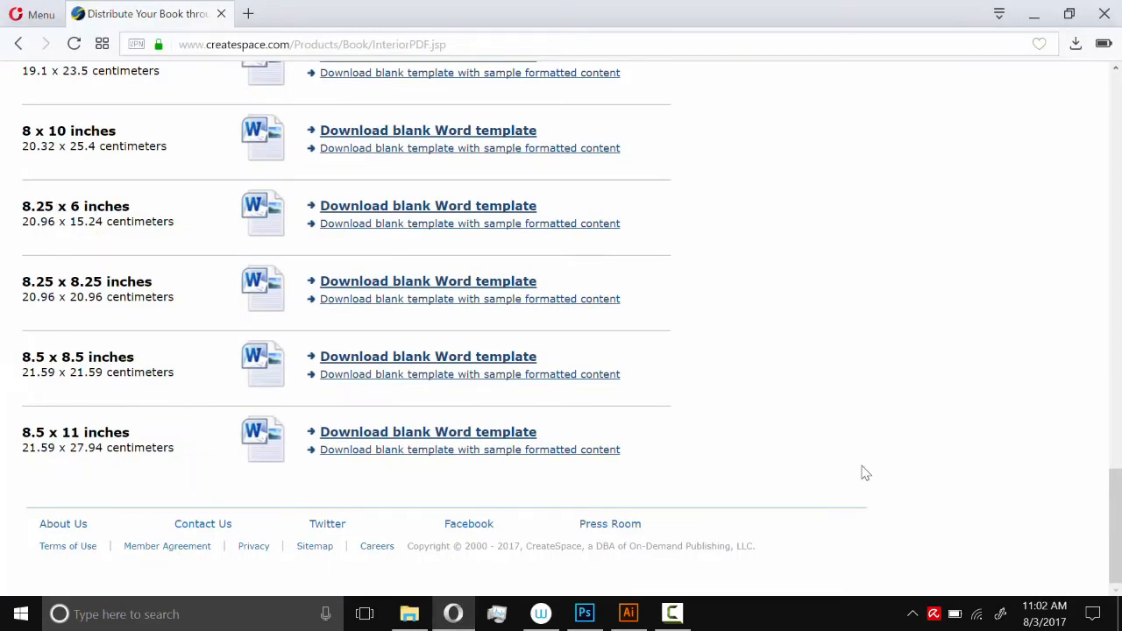
pyautogui.moveTo(1115, 527); pyautogui.dragTo(1068, 201)
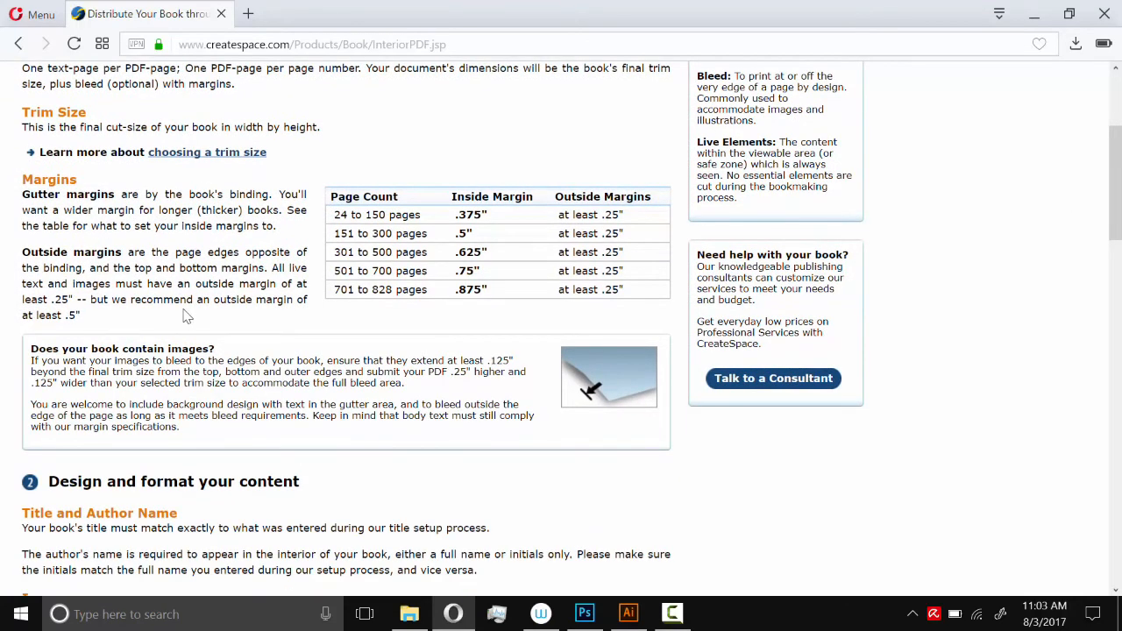
# Step: Look up the image bleed requirements on the CreateSpace page and switch back to Illustrator
pyautogui.scroll(-1, 188, 298)
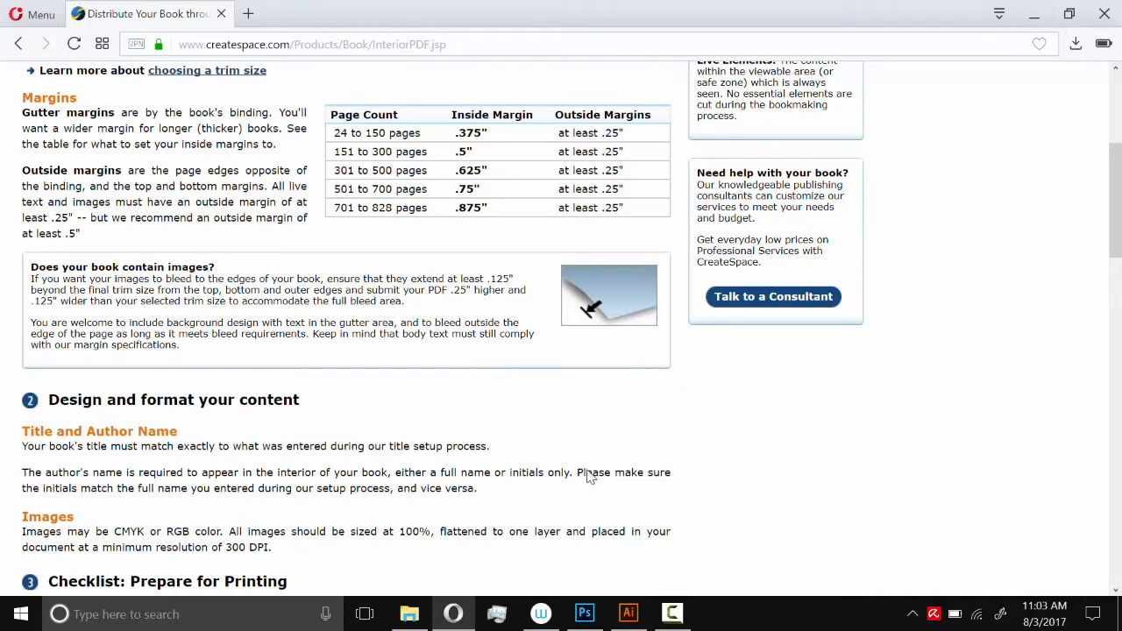
pyautogui.click(630, 614)
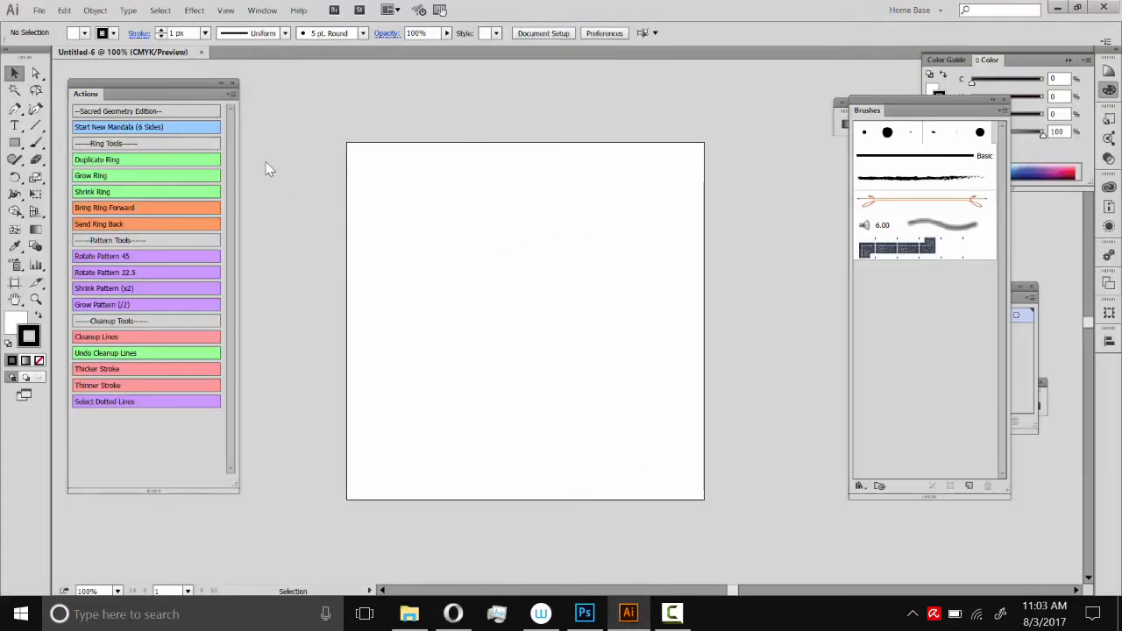
pyautogui.click(36, 142)
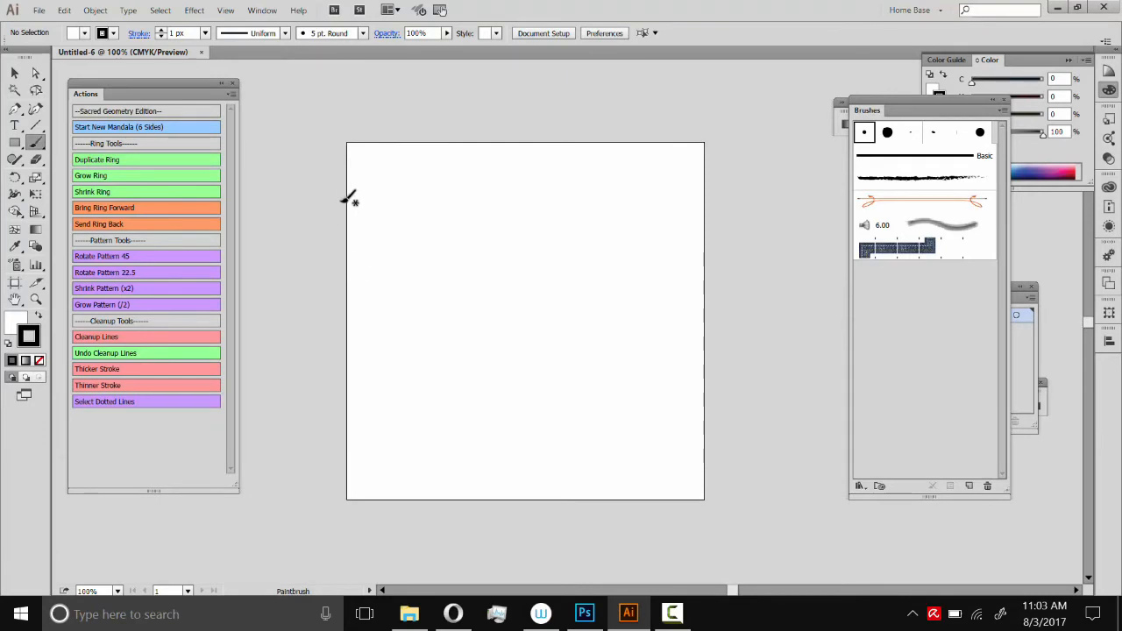
pyautogui.click(459, 214)
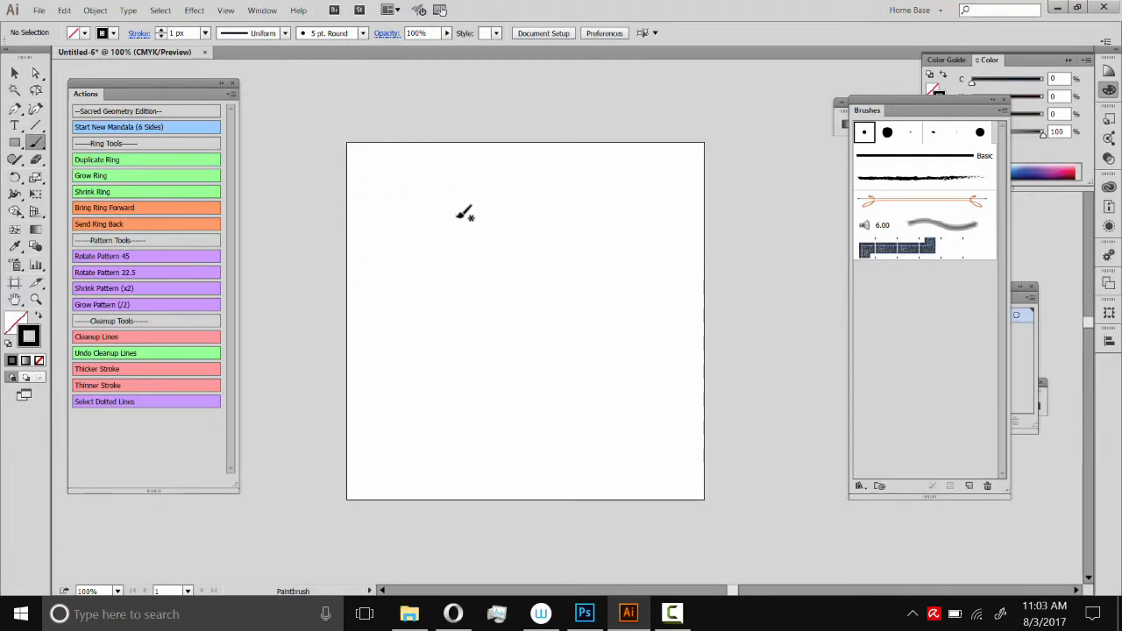
pyautogui.click(14, 73)
pyautogui.hotkey('ctrl', 'a')
pyautogui.press('Delete')
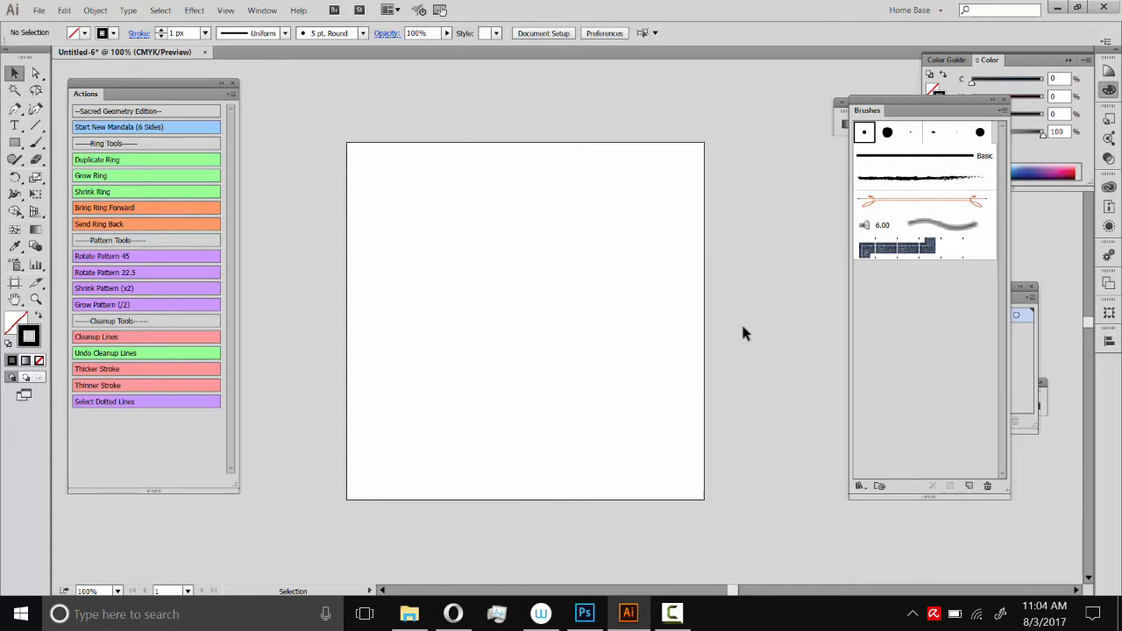
# Step: Draw a rectangle about 5 in wide above the artboard and set its height to 0.125 in
pyautogui.click(15, 143)
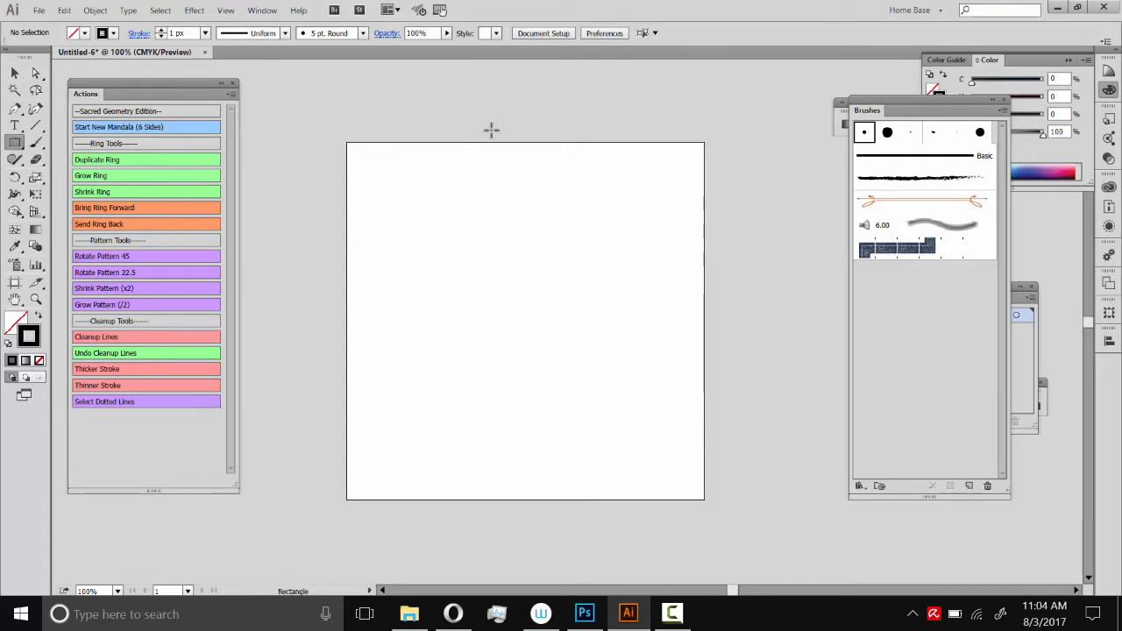
pyautogui.moveTo(628, 95); pyautogui.dragTo(439, 122)
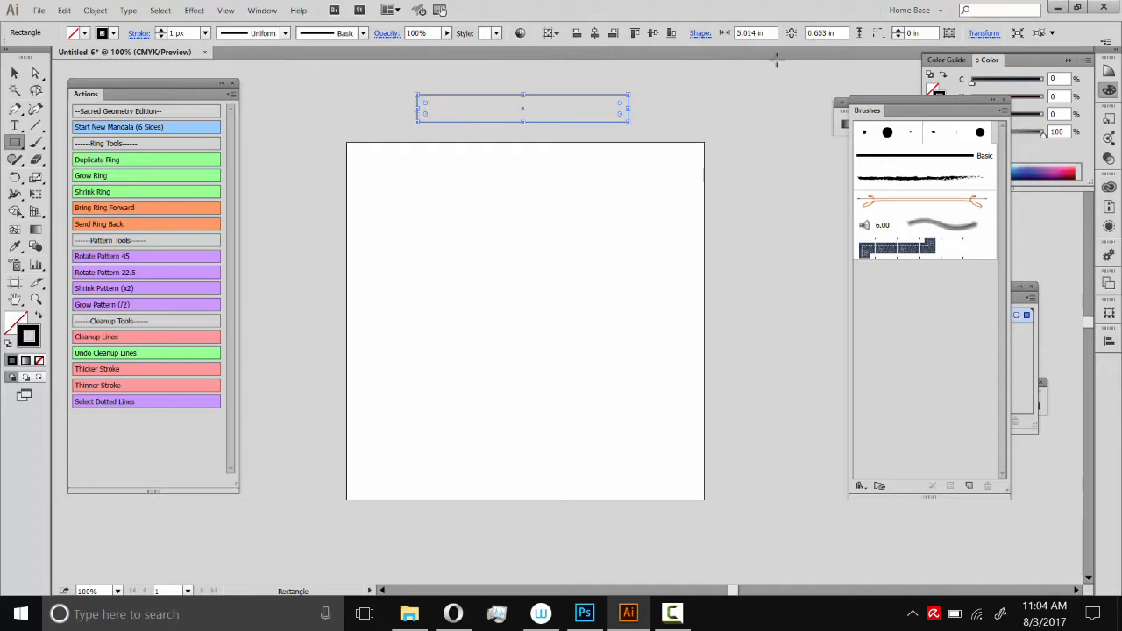
pyautogui.click(843, 33)
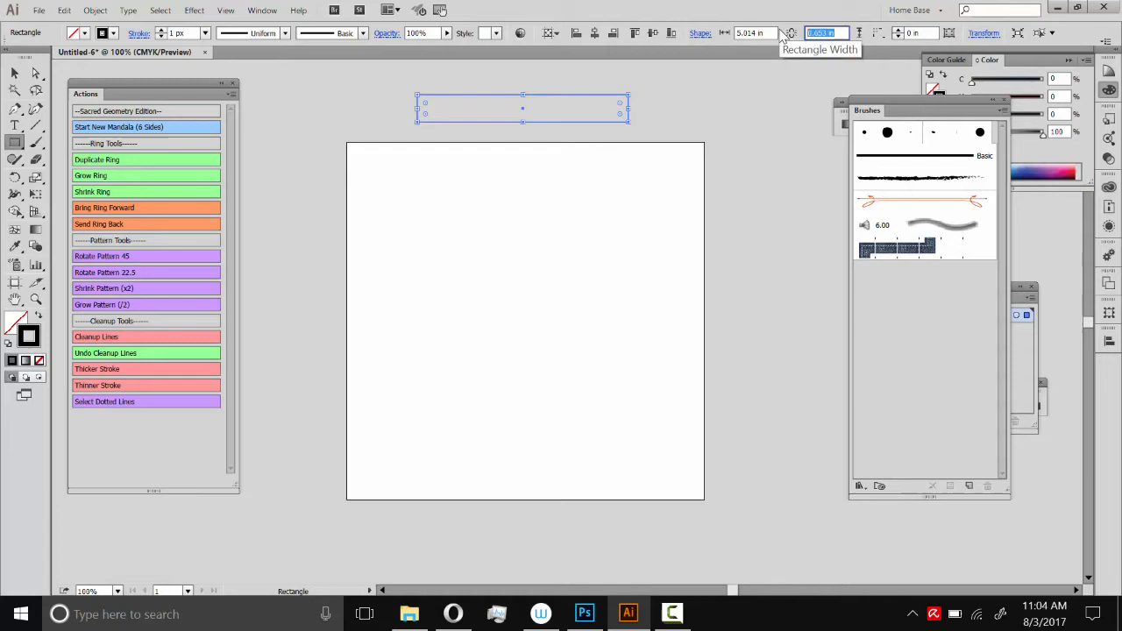
pyautogui.write('1')
pyautogui.press('Return')
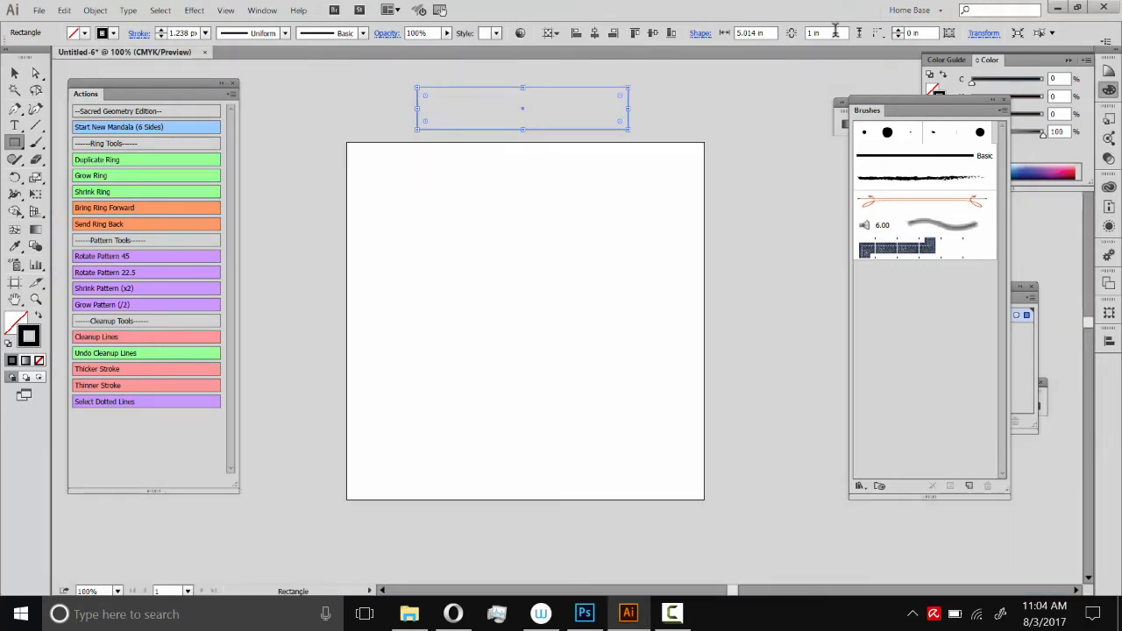
pyautogui.click(835, 32)
pyautogui.write('1125')
pyautogui.press('Return')
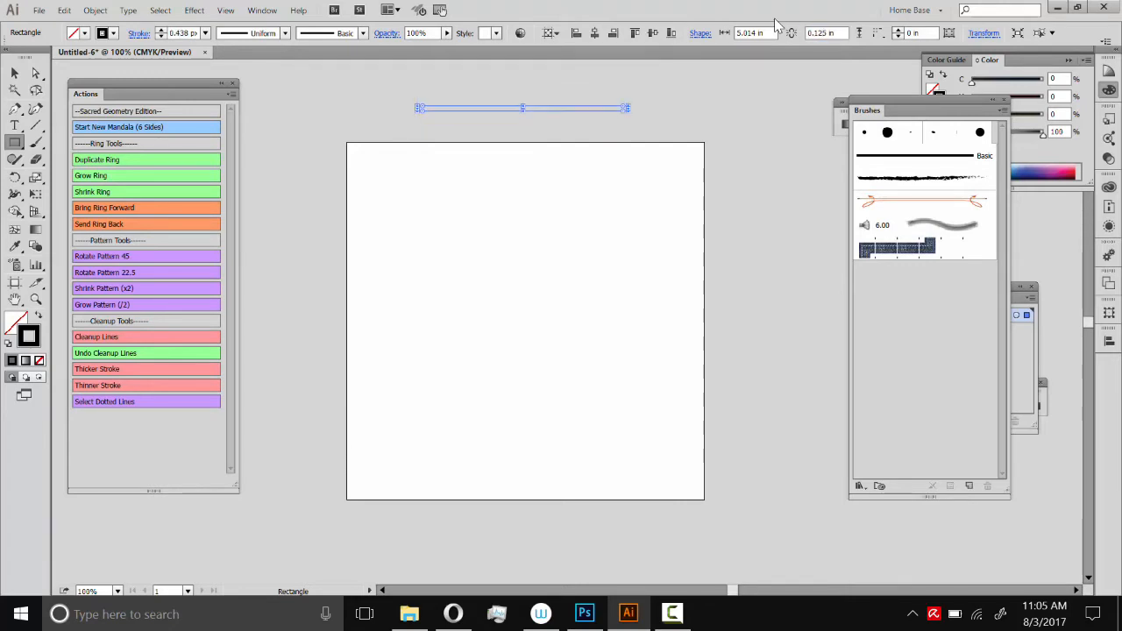
# Step: Move the thin rectangle down so it sits flush against the outside of the artboard's top edge
pyautogui.click(15, 73)
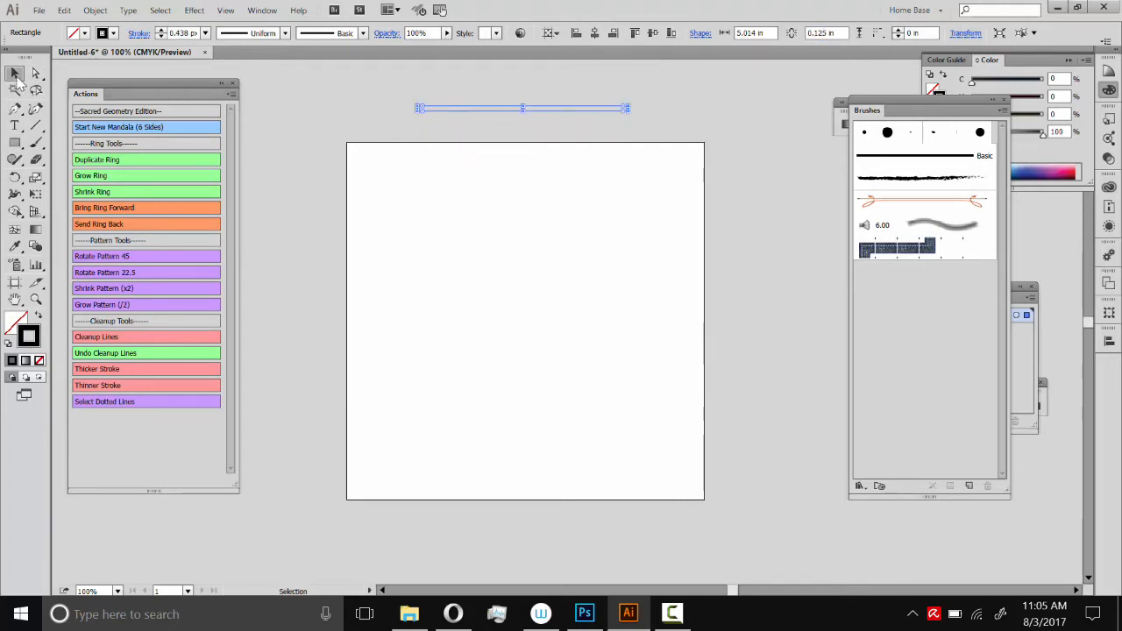
pyautogui.click(498, 123)
pyautogui.moveTo(504, 112); pyautogui.dragTo(514, 134)
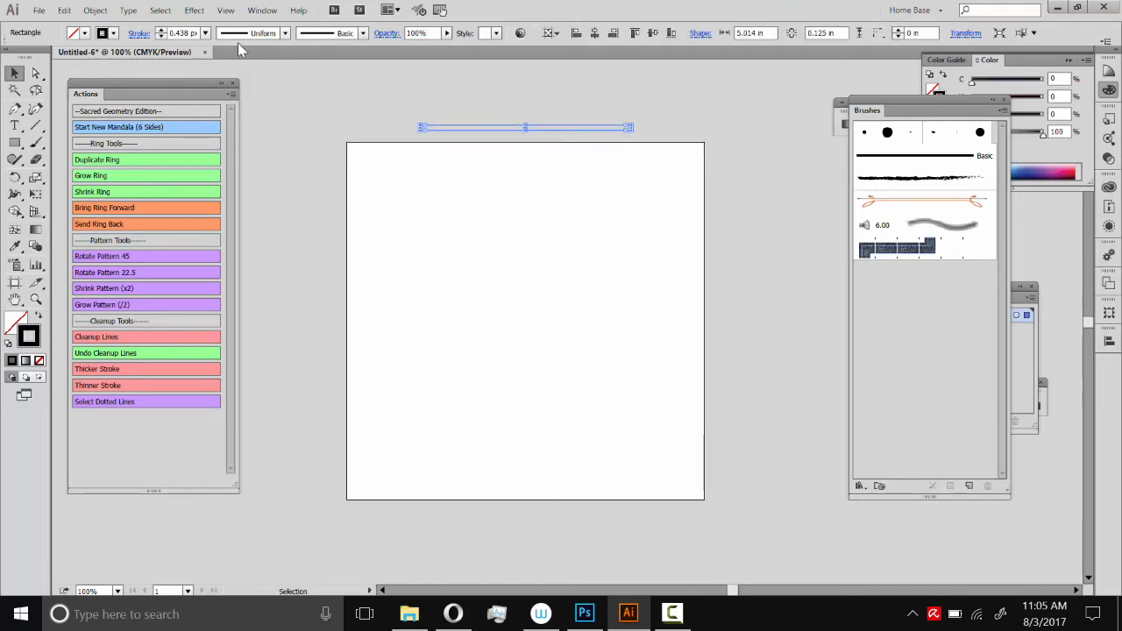
pyautogui.click(226, 11)
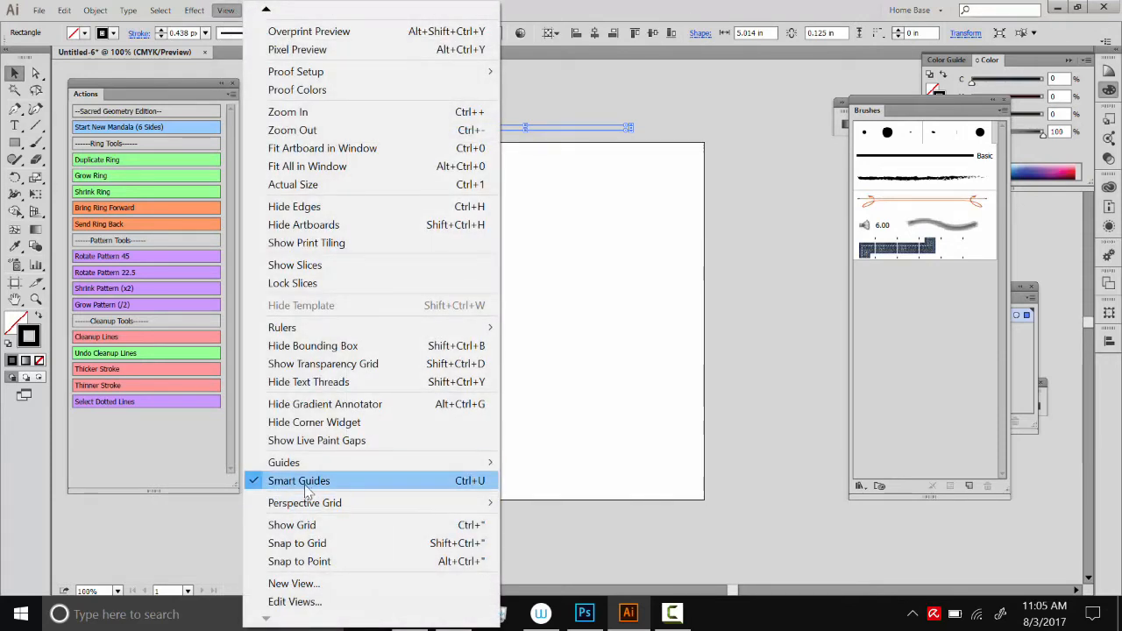
pyautogui.click(675, 238)
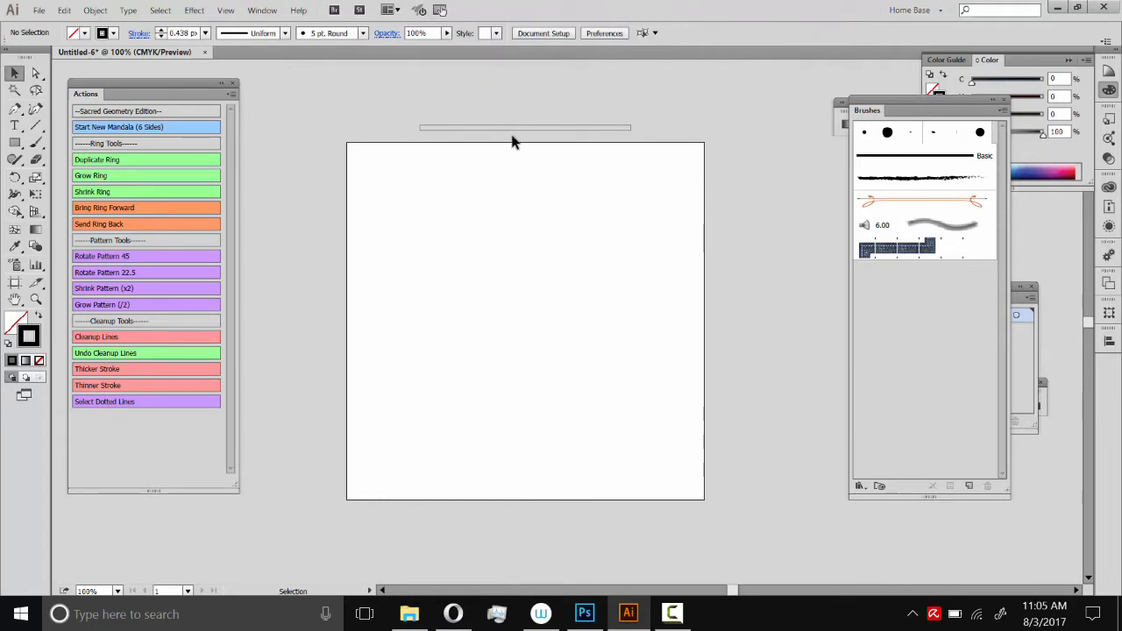
pyautogui.moveTo(531, 128)
pyautogui.mouseDown()
pyautogui.moveTo(534, 108)
pyautogui.moveTo(537, 144)
pyautogui.mouseUp()
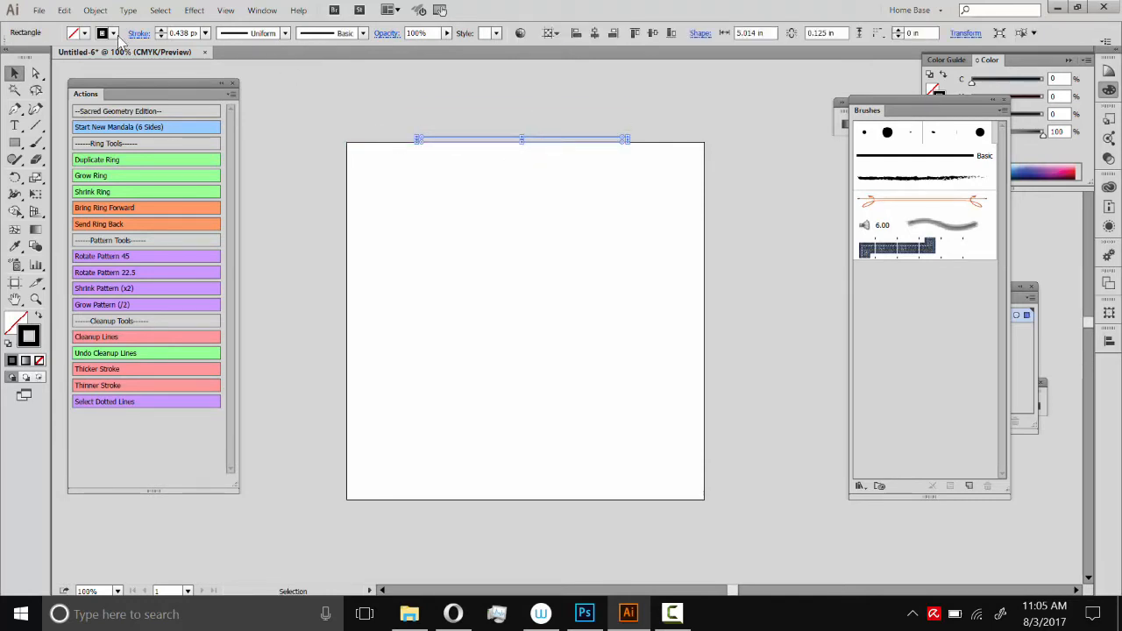
# Step: Remove the rectangle's stroke and fill it with yellow
pyautogui.click(113, 34)
pyautogui.click(12, 62)
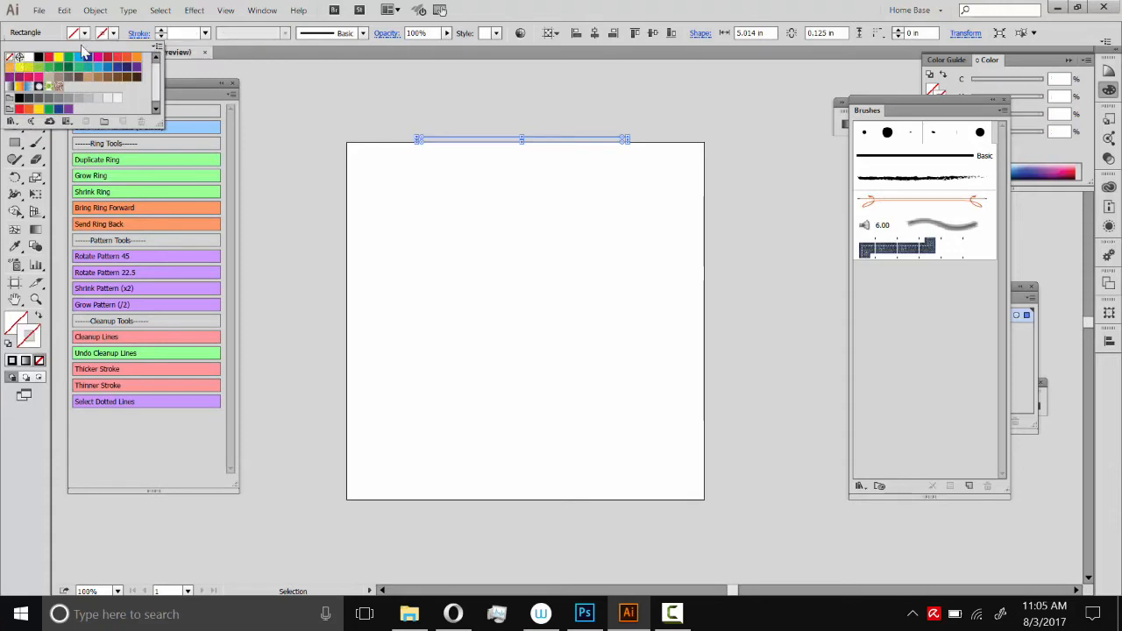
pyautogui.click(86, 35)
pyautogui.click(78, 57)
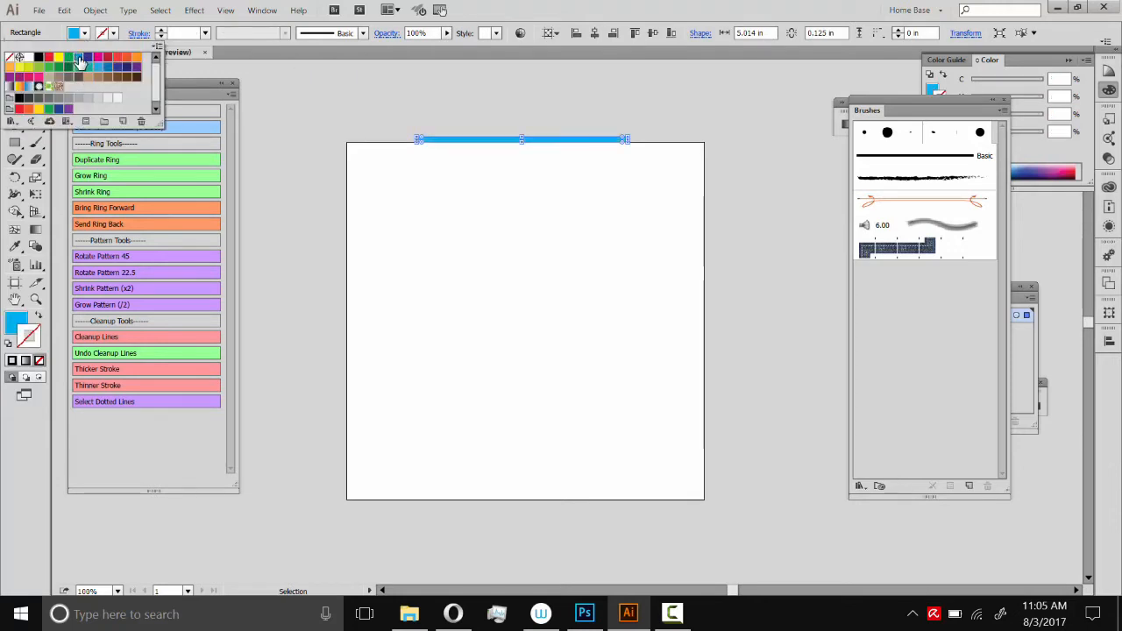
pyautogui.click(59, 59)
pyautogui.click(516, 108)
pyautogui.click(543, 108)
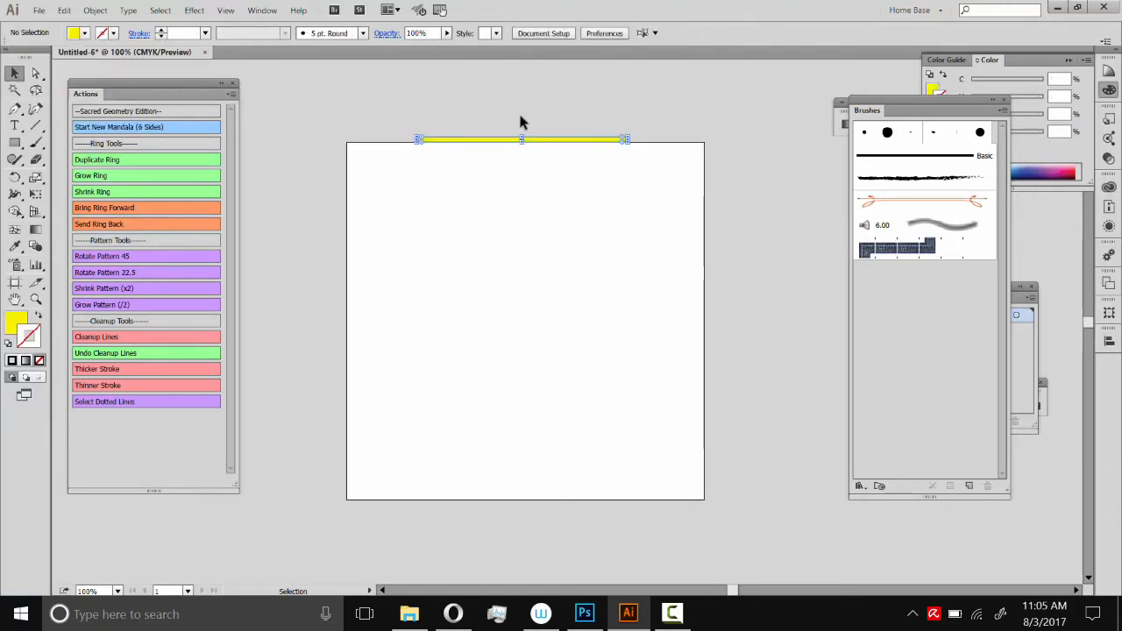
# Step: Duplicate the yellow strip and place the copy flush against the outside of the artboard's bottom edge
pyautogui.click(576, 139)
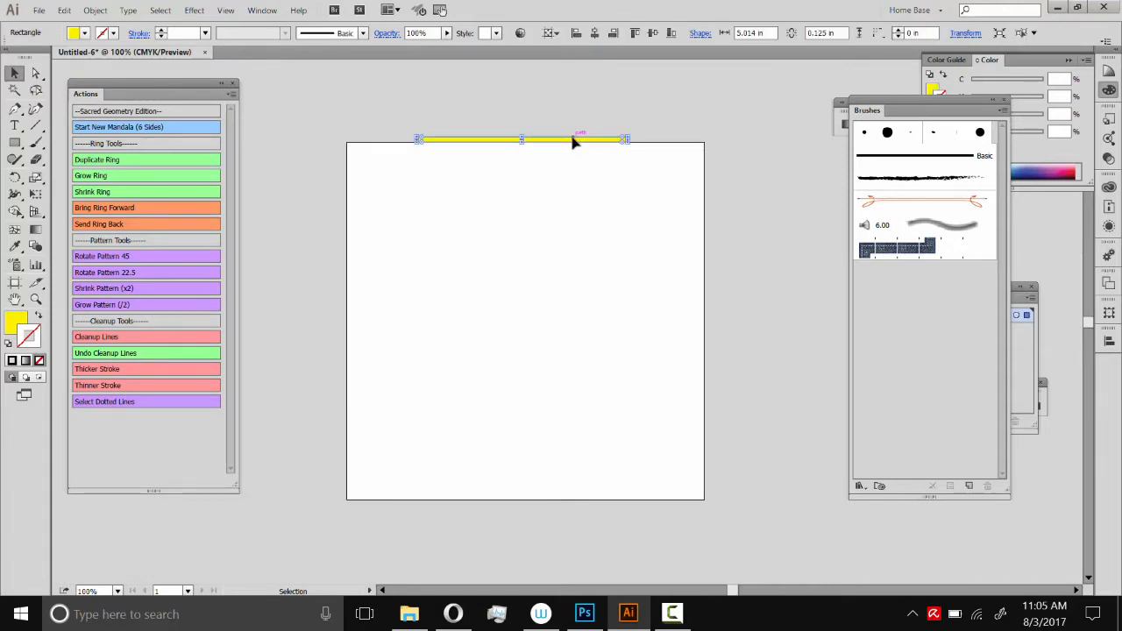
pyautogui.click(588, 146)
pyautogui.hotkey('ctrl', 'v')
pyautogui.click(588, 180)
pyautogui.moveTo(591, 188); pyautogui.dragTo(578, 507)
pyautogui.click(616, 427)
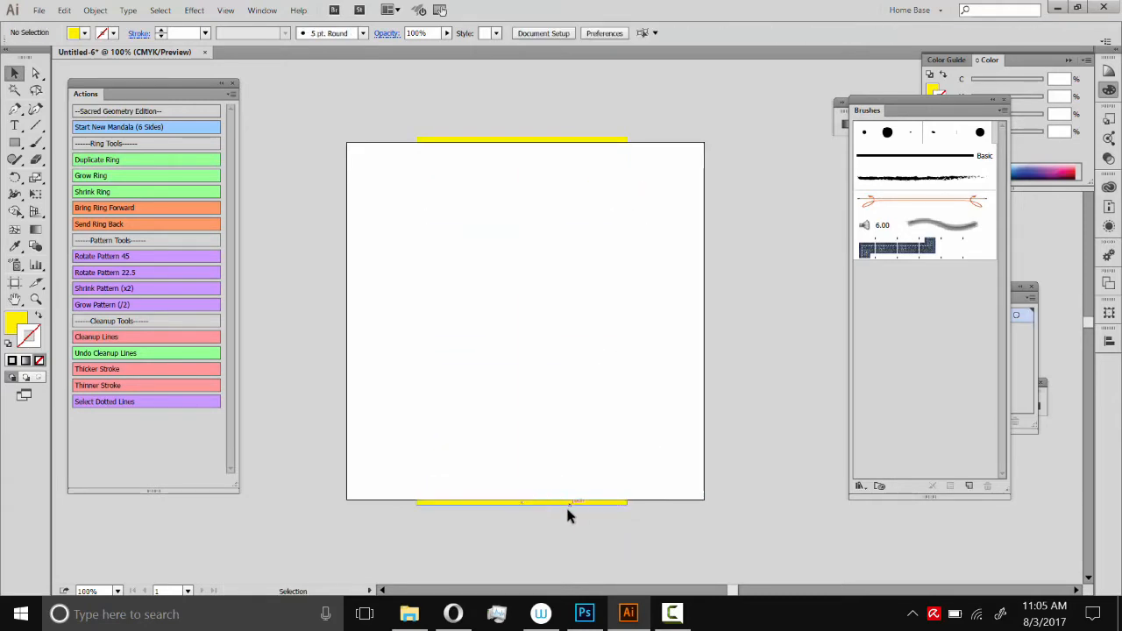
# Step: Duplicate the bottom strip, turn the copy vertical and place it flush against the outside of the artboard's right edge
pyautogui.click(573, 506)
pyautogui.press('a')
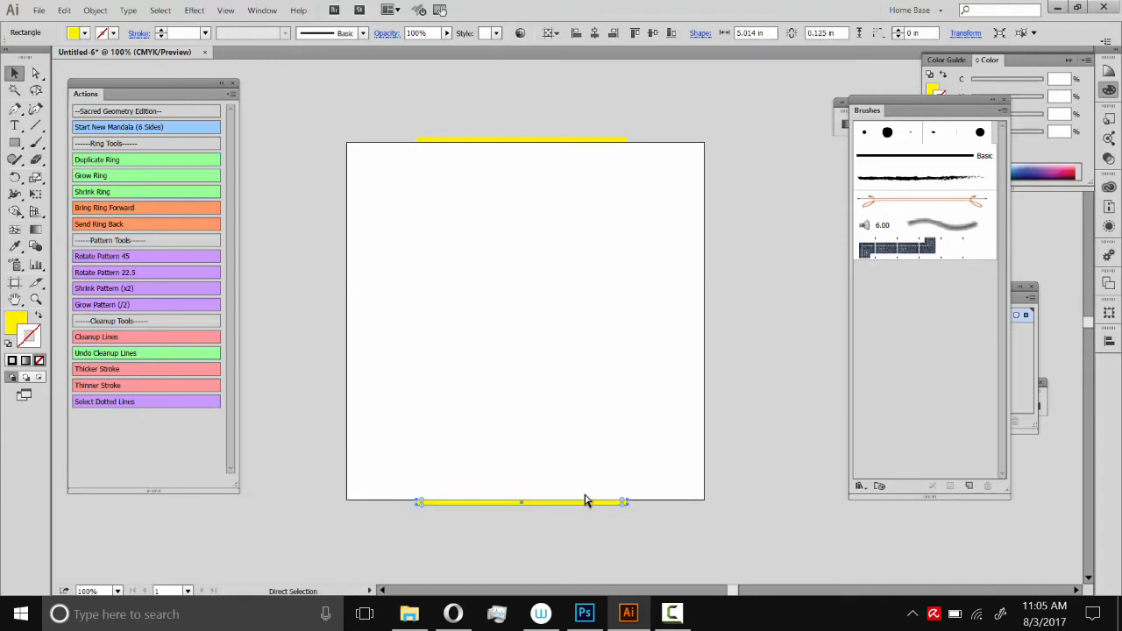
pyautogui.click(568, 508)
pyautogui.moveTo(566, 508); pyautogui.dragTo(785, 273)
pyautogui.press('v')
pyautogui.moveTo(631, 261); pyautogui.dragTo(750, 206)
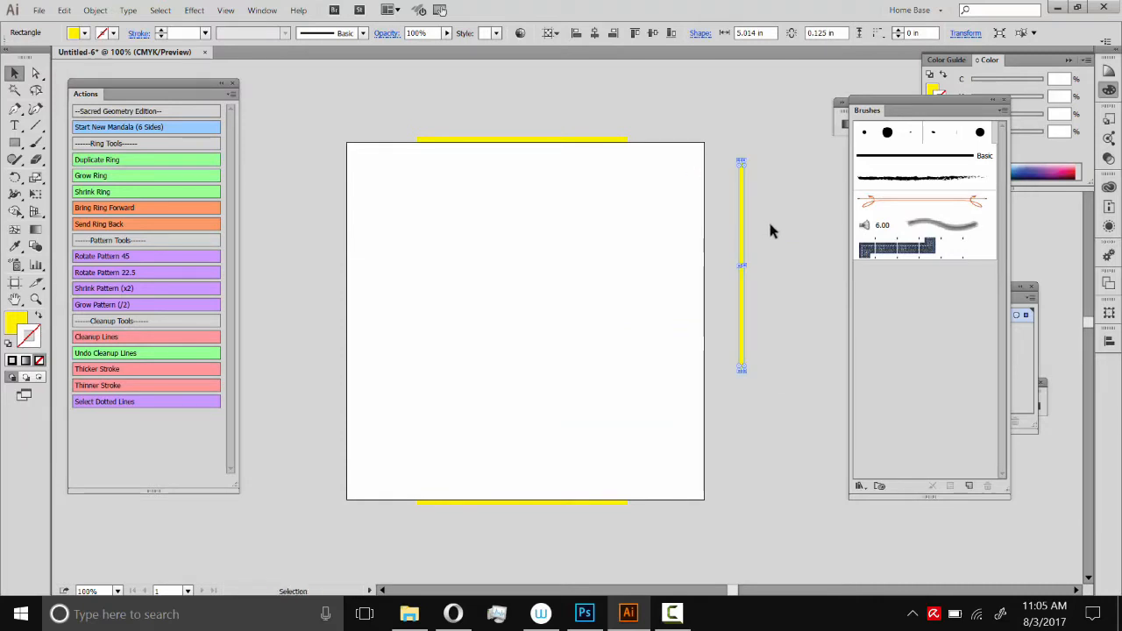
pyautogui.click(756, 239)
pyautogui.moveTo(744, 246); pyautogui.dragTo(711, 287)
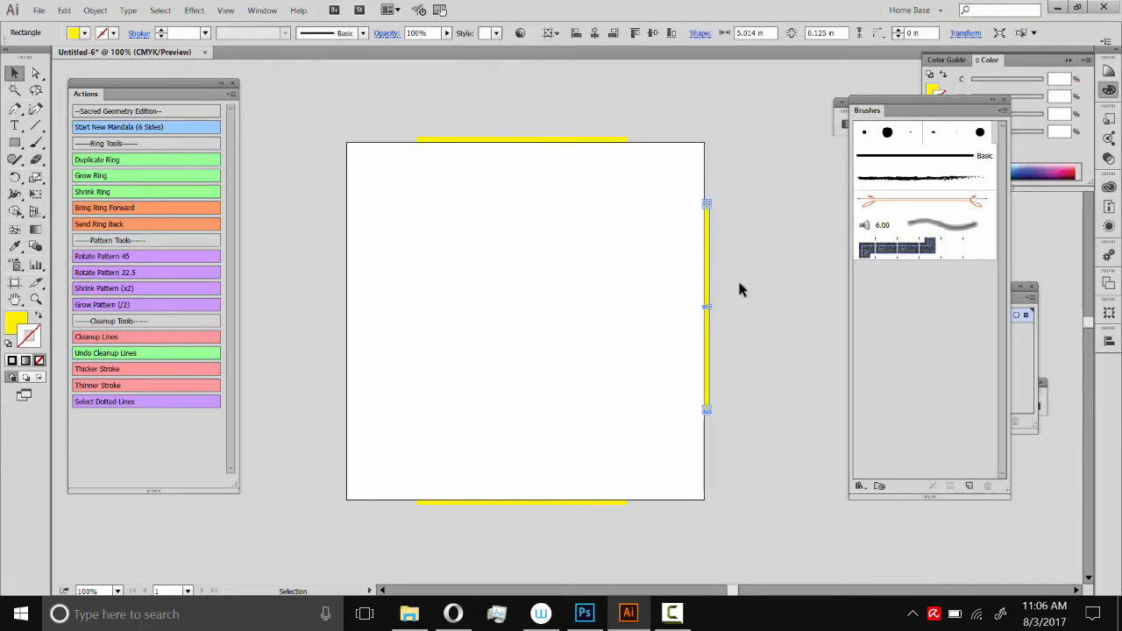
pyautogui.click(727, 273)
# Step: Draw an 8.5 x 8.5 in rectangle exactly covering the artboard and convert it to a guide
pyautogui.press('space')
pyautogui.moveTo(737, 243); pyautogui.dragTo(712, 233)
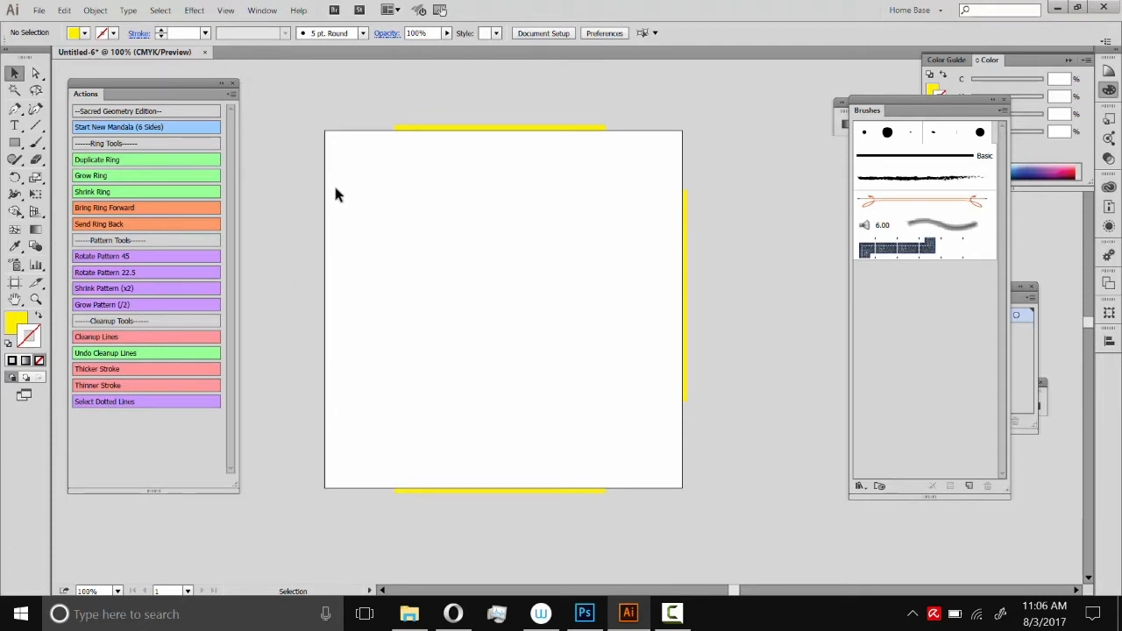
pyautogui.click(15, 143)
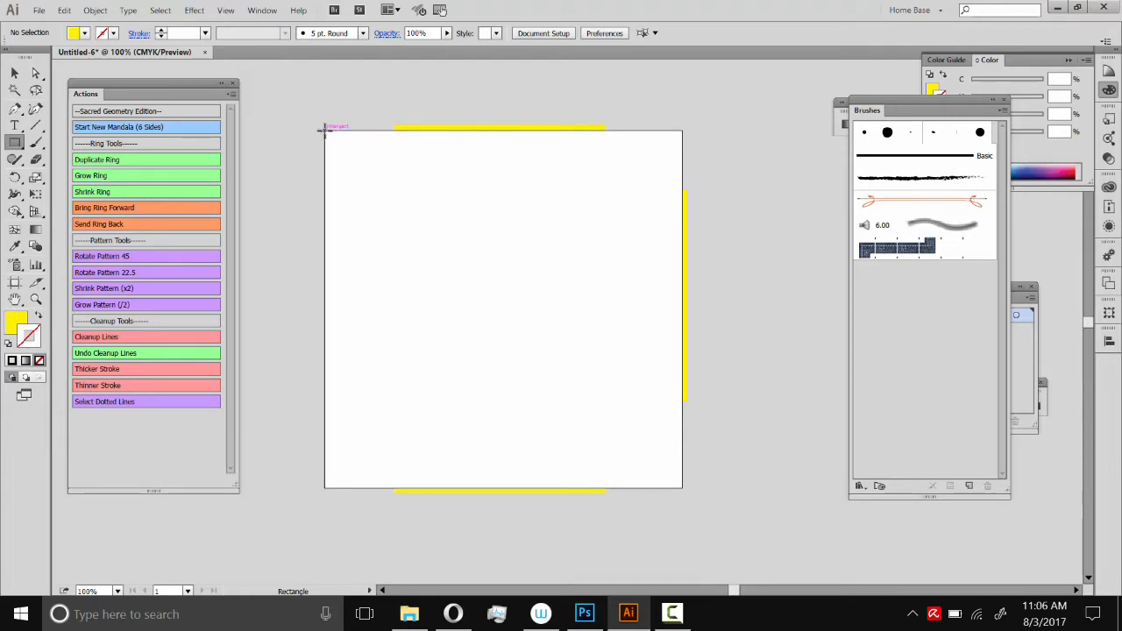
pyautogui.moveTo(324, 130); pyautogui.dragTo(682, 488)
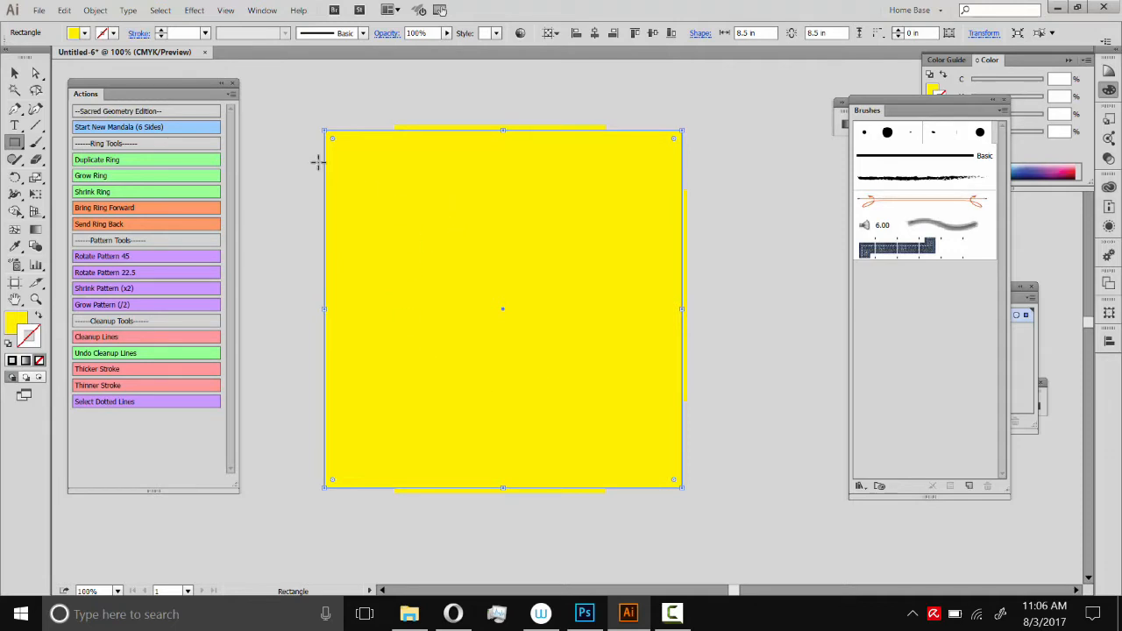
pyautogui.click(225, 11)
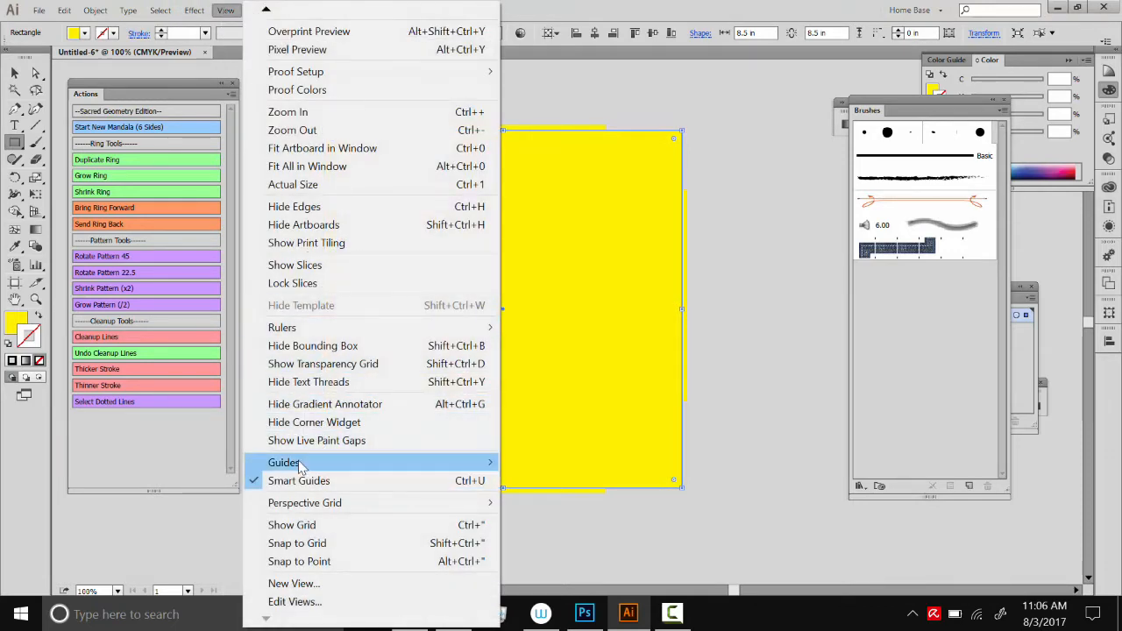
pyautogui.moveTo(288, 467)
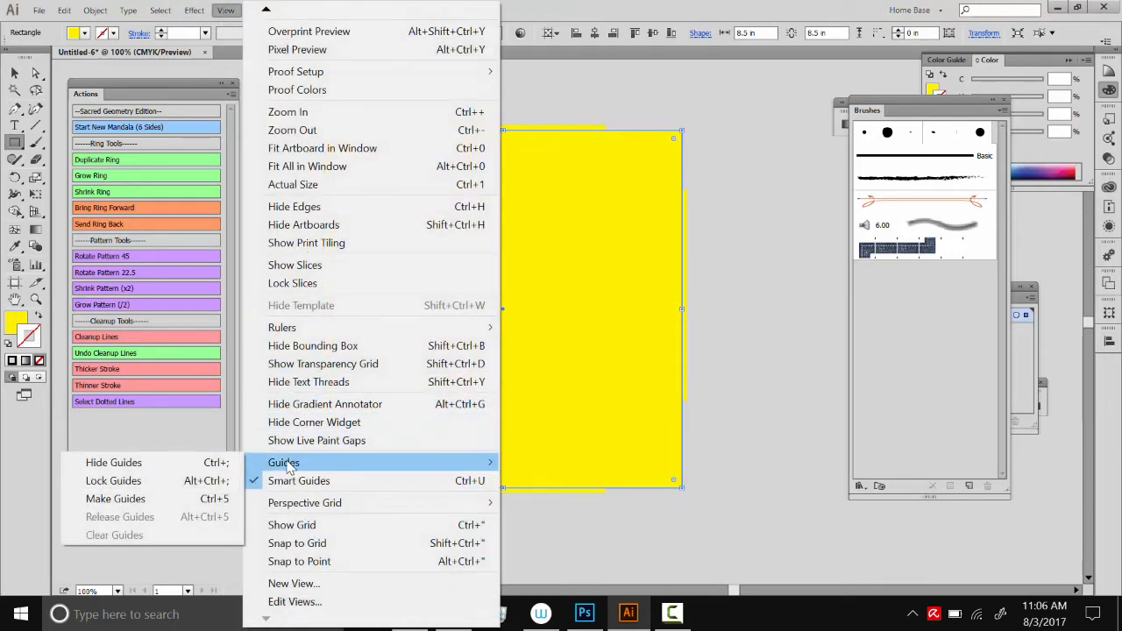
pyautogui.click(119, 505)
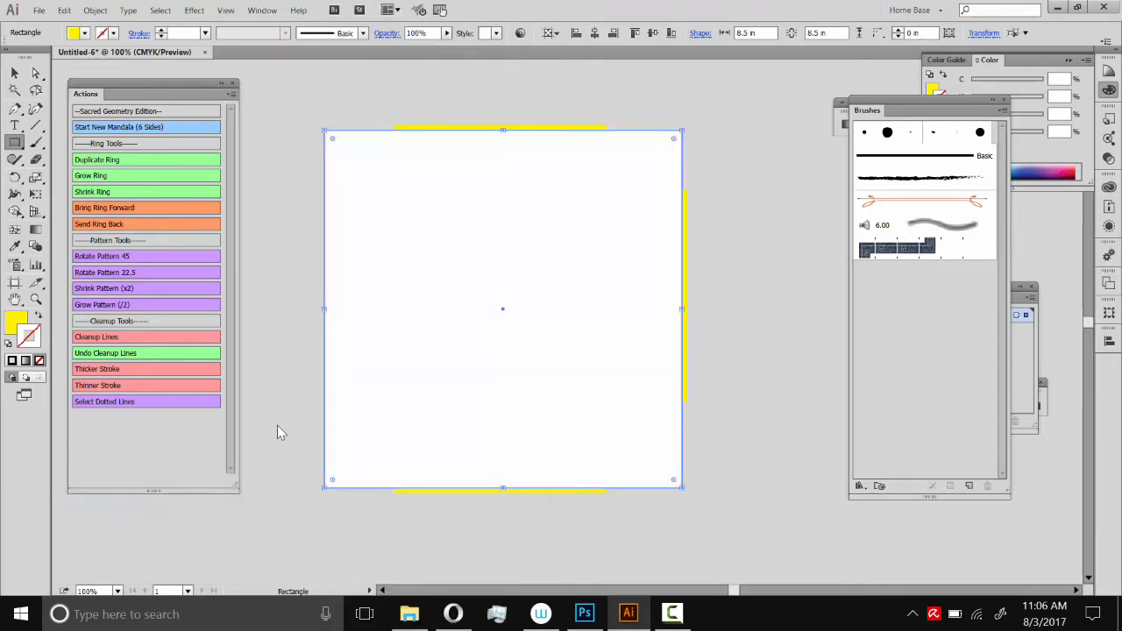
# Step: Try moving the square guide away from the artboard edges and restore it to its original position
pyautogui.click(15, 73)
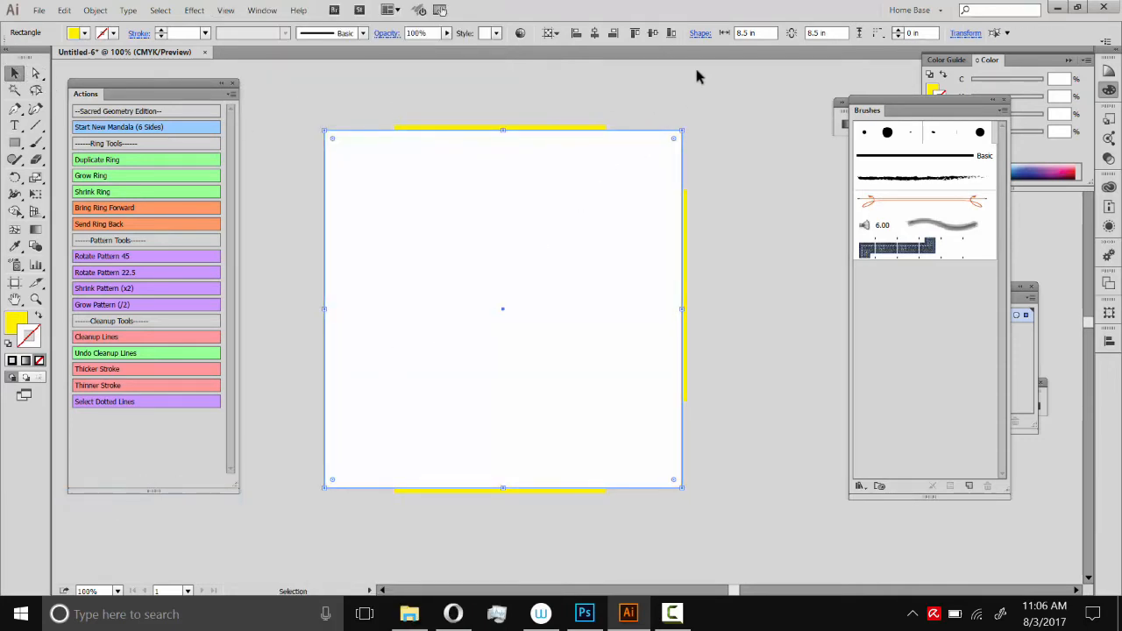
pyautogui.click(701, 106)
pyautogui.moveTo(681, 158); pyautogui.dragTo(659, 179)
pyautogui.click(569, 197)
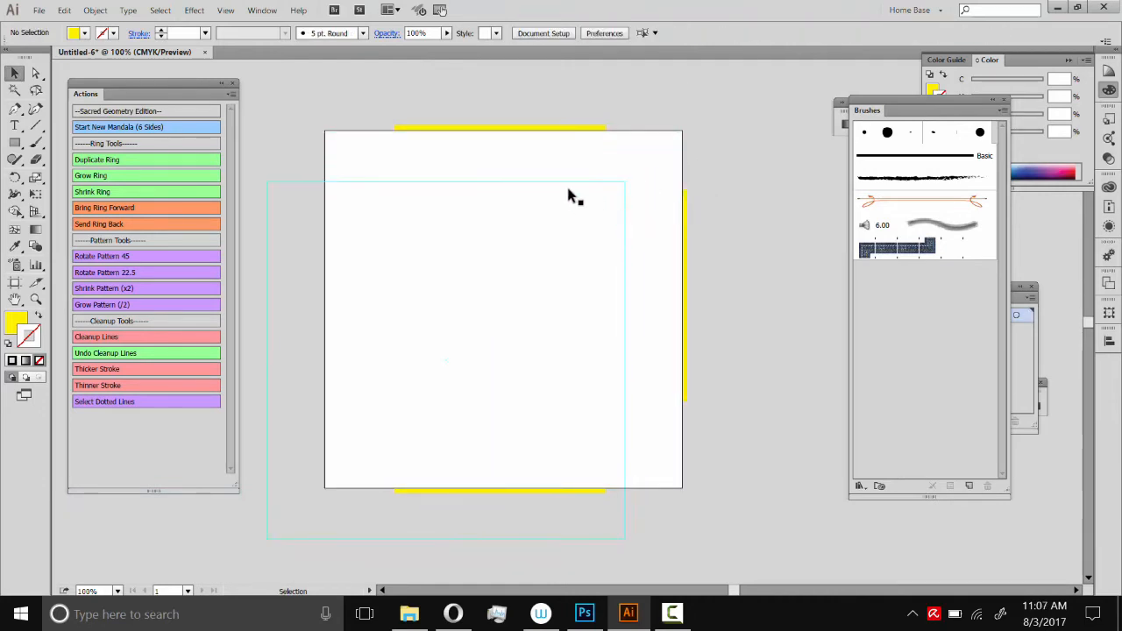
pyautogui.click(636, 211)
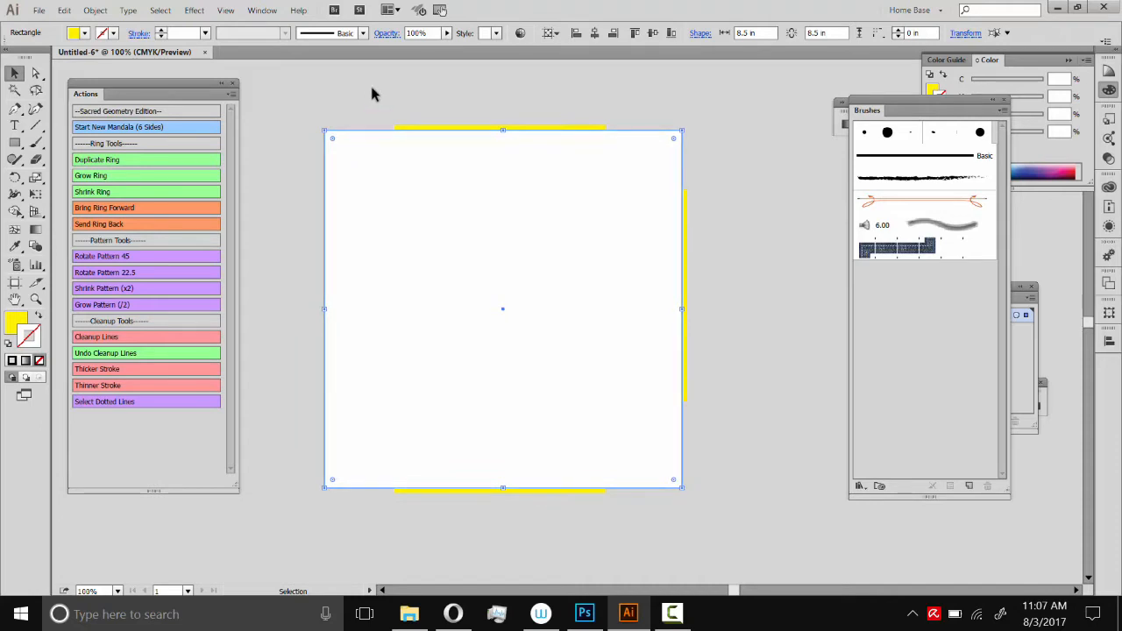
pyautogui.click(356, 110)
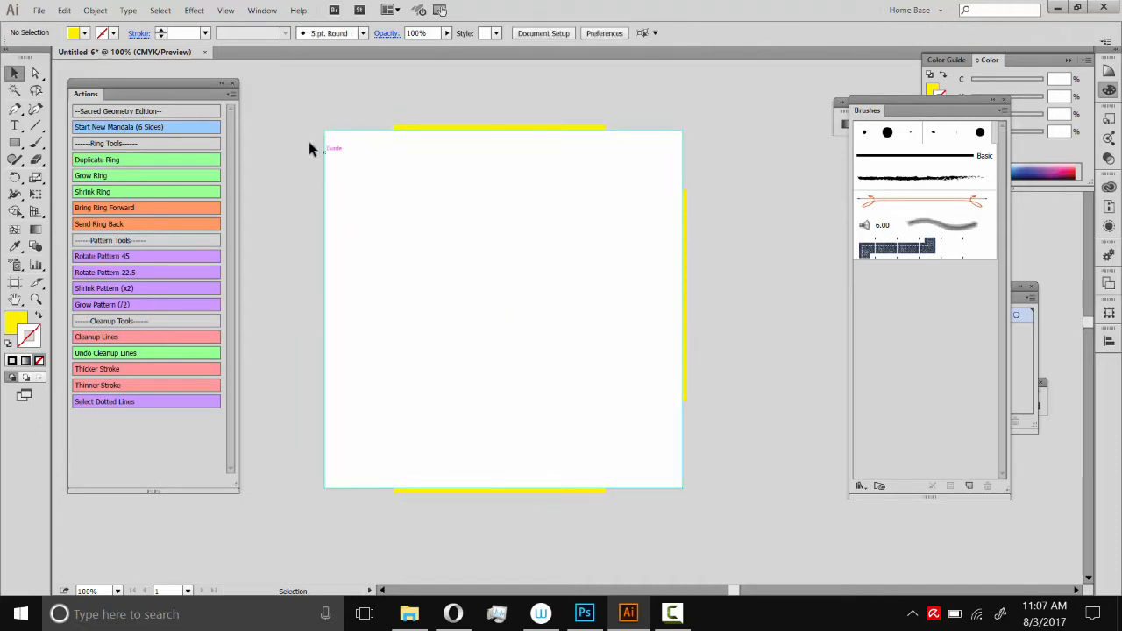
# Step: Extend the artboard's top, bottom and right edges to the outer edges of the yellow strips, making it 8.63 x 8.75 in
pyautogui.click(15, 282)
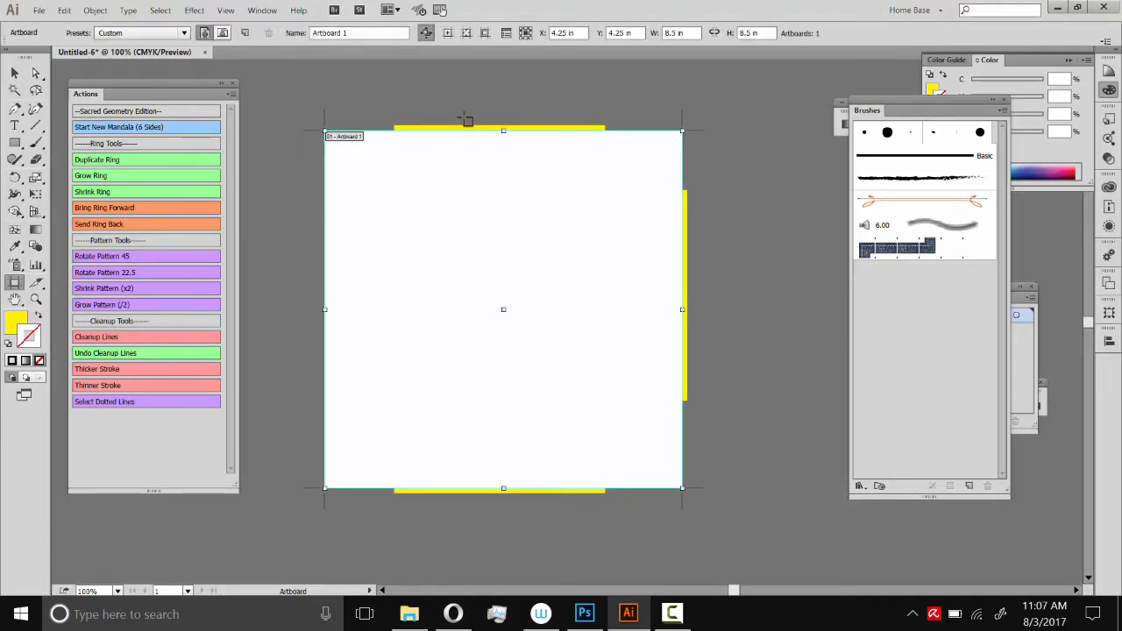
pyautogui.moveTo(496, 131); pyautogui.dragTo(504, 126)
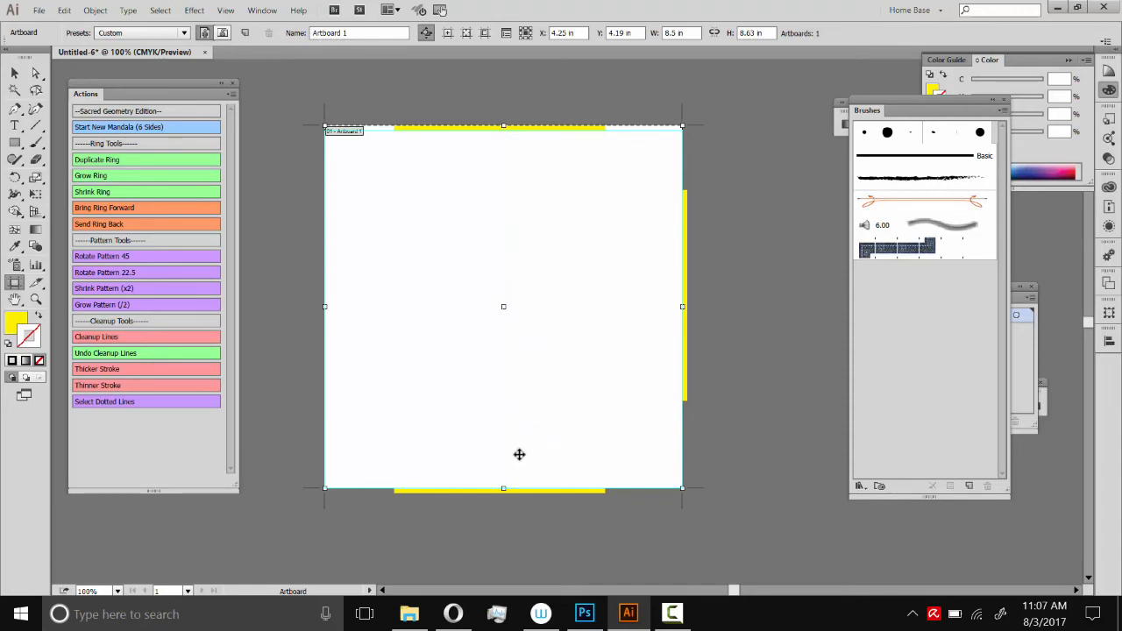
pyautogui.moveTo(504, 489); pyautogui.dragTo(504, 494)
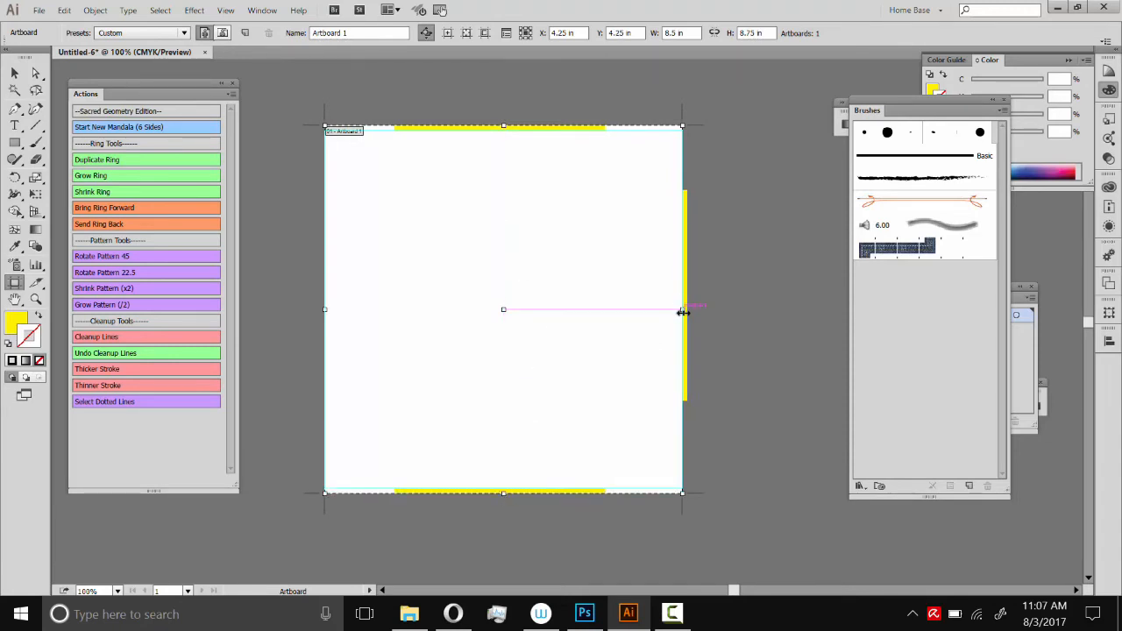
pyautogui.moveTo(682, 312); pyautogui.dragTo(688, 311)
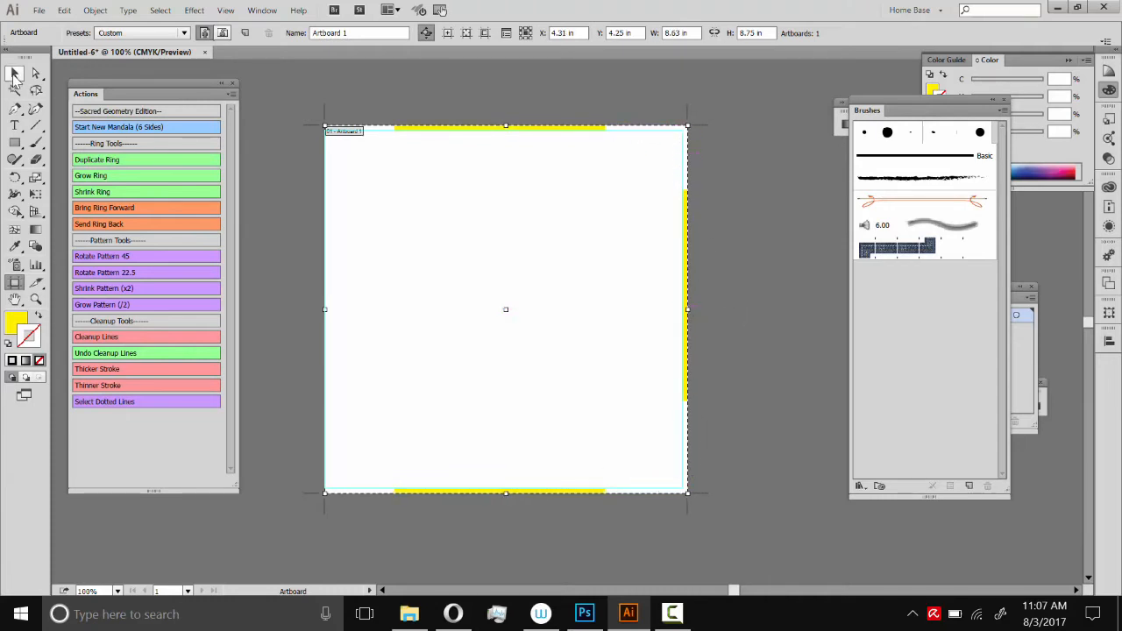
pyautogui.click(15, 73)
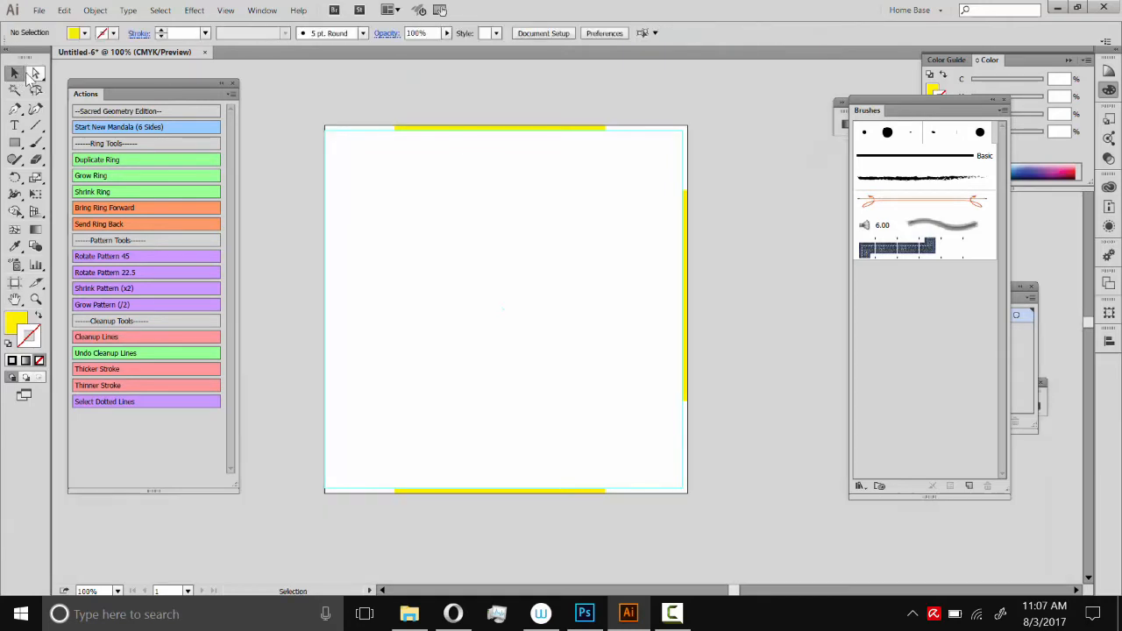
# Step: Delete the three yellow spacer strips along the artboard's top, right and bottom edges, leaving the trim guide in place
pyautogui.click(525, 128)
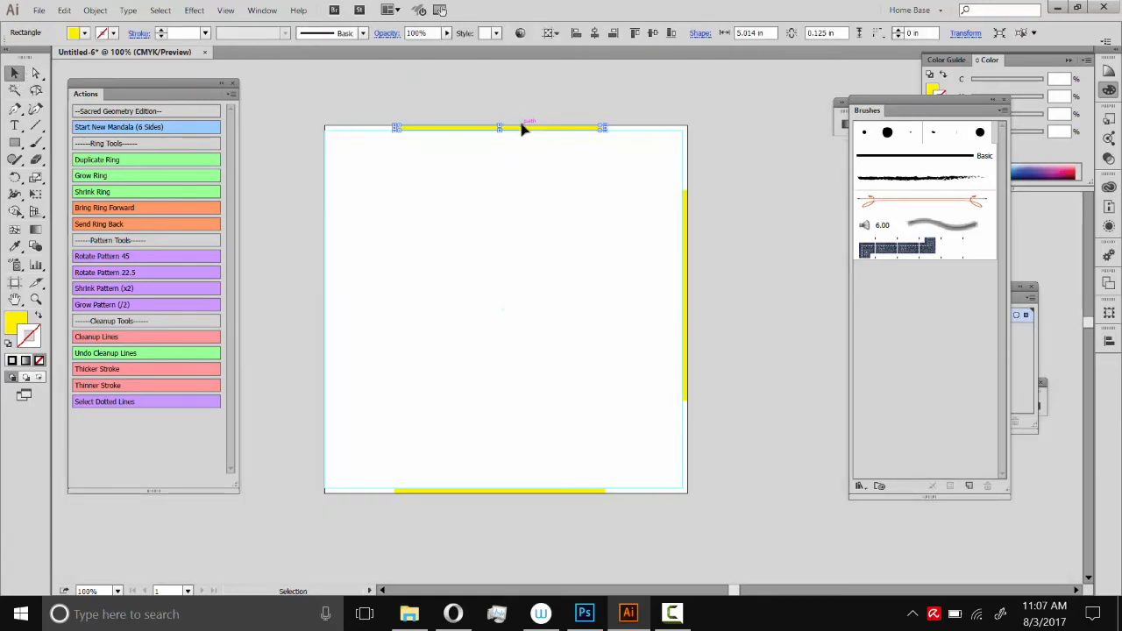
pyautogui.press('Delete')
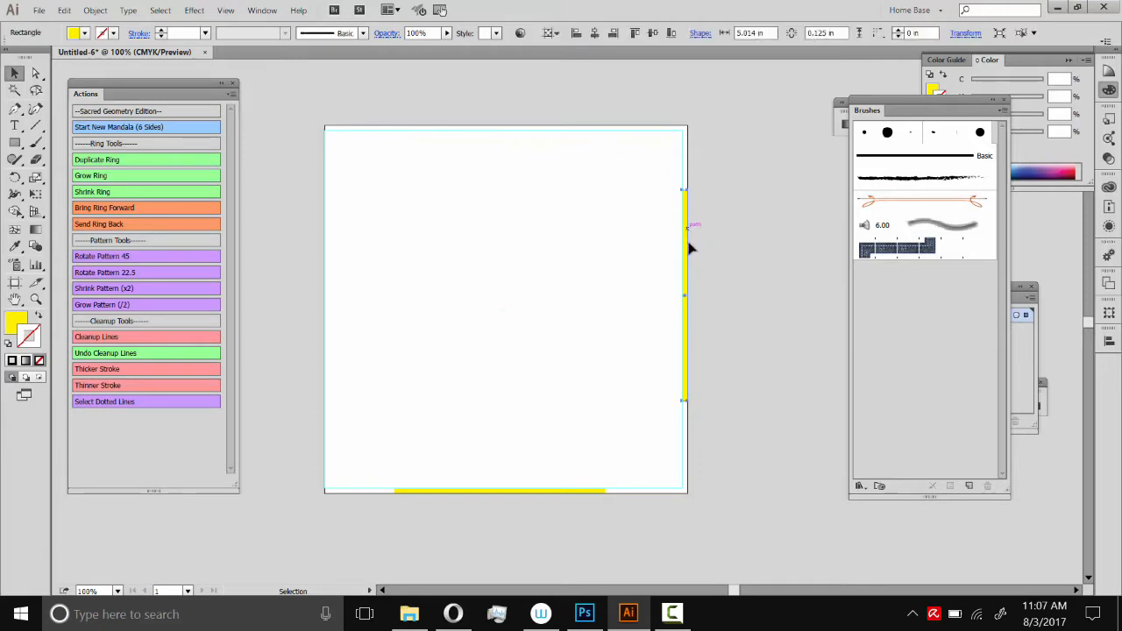
pyautogui.click(685, 243)
pyautogui.press('Delete')
pyautogui.click(562, 490)
pyautogui.press('Delete')
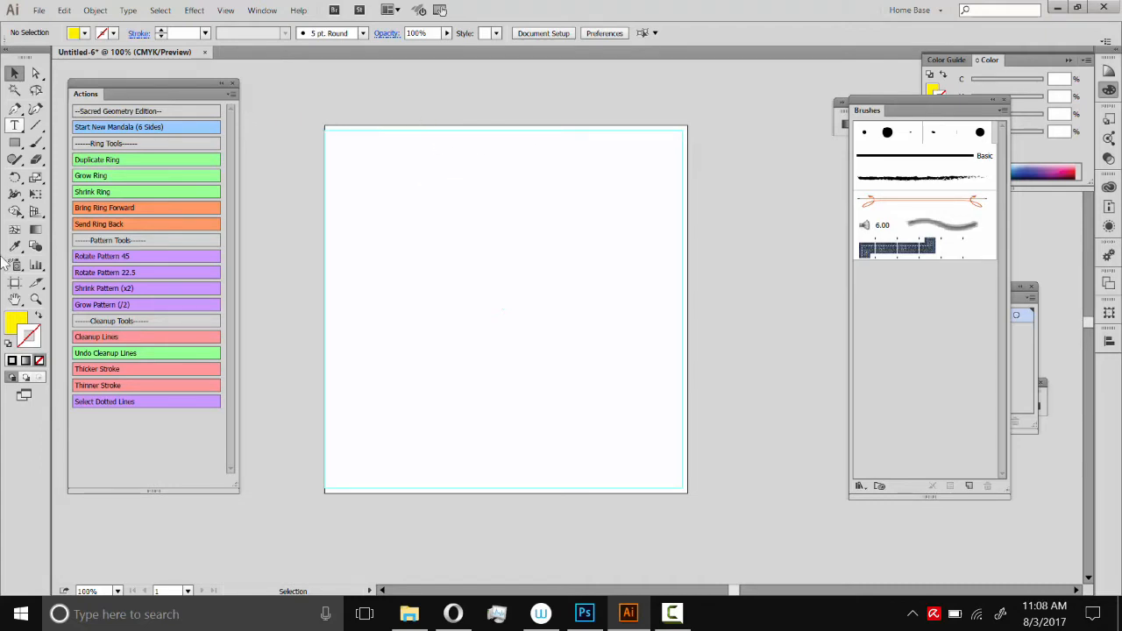
pyautogui.click(401, 132)
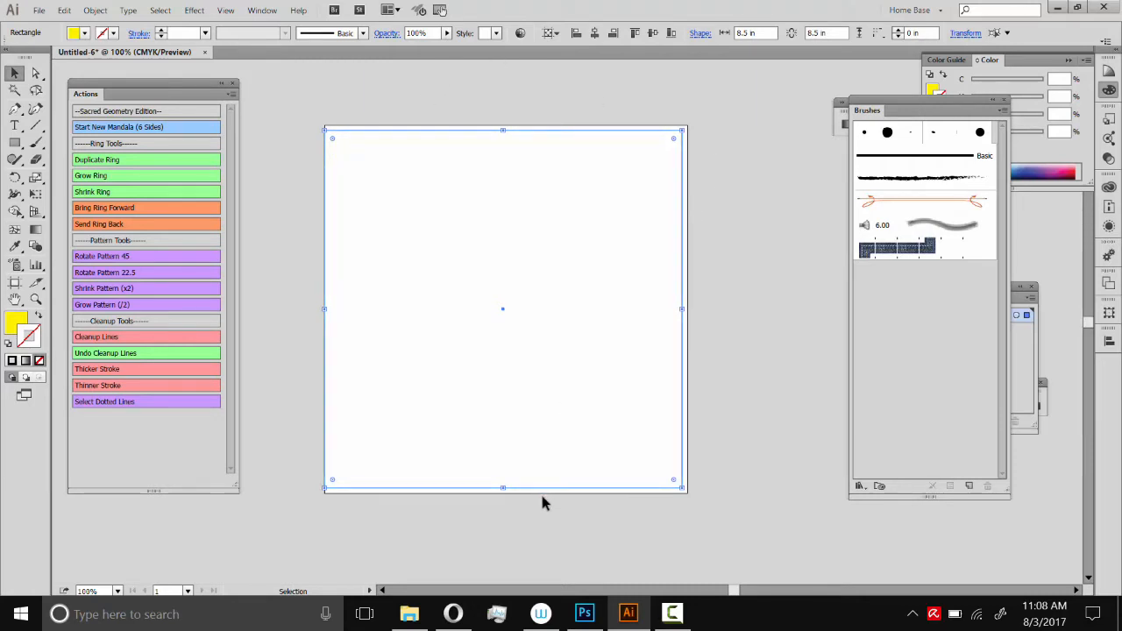
pyautogui.click(525, 529)
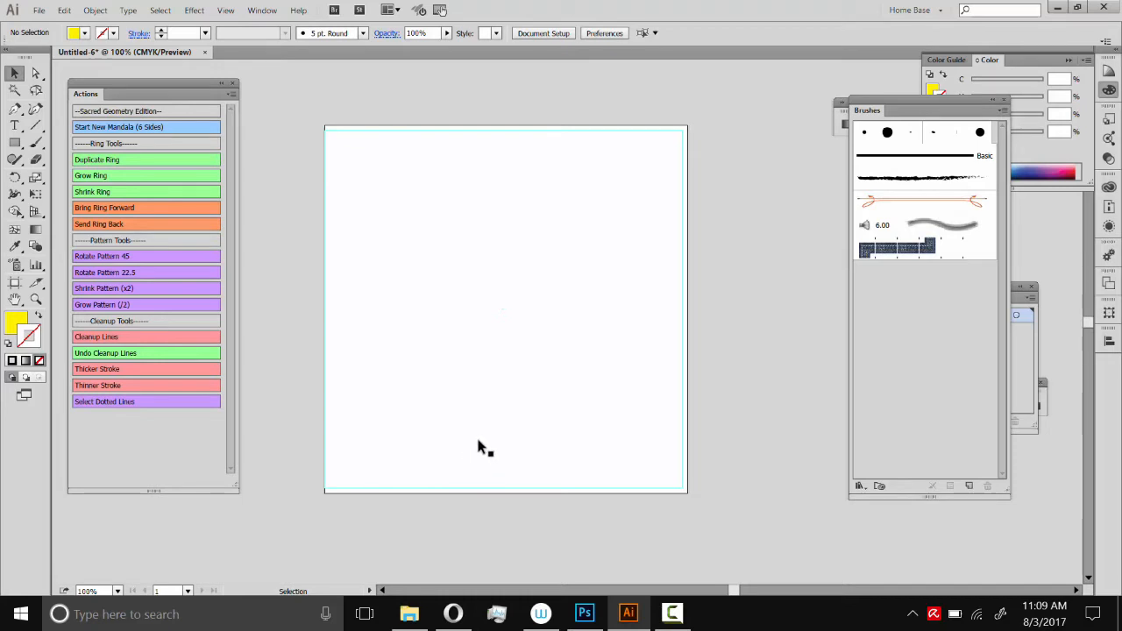
# Step: Switch to the Opera browser and examine the outside margin recommendation in CreateSpace's interior PDF guidelines
pyautogui.click(454, 616)
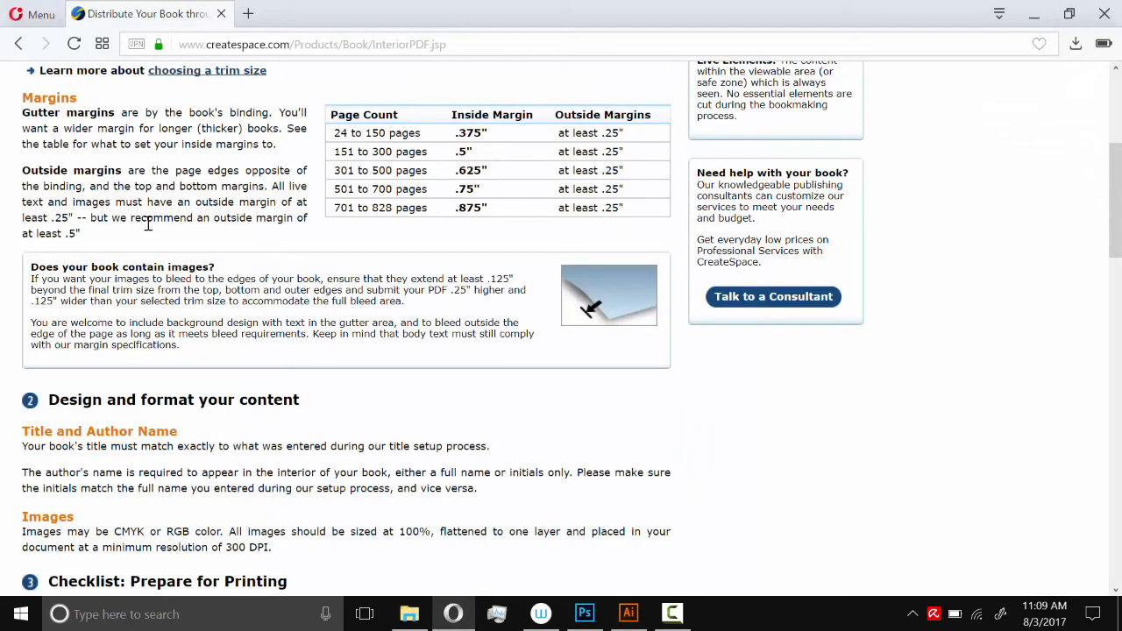
pyautogui.moveTo(93, 216); pyautogui.dragTo(109, 245)
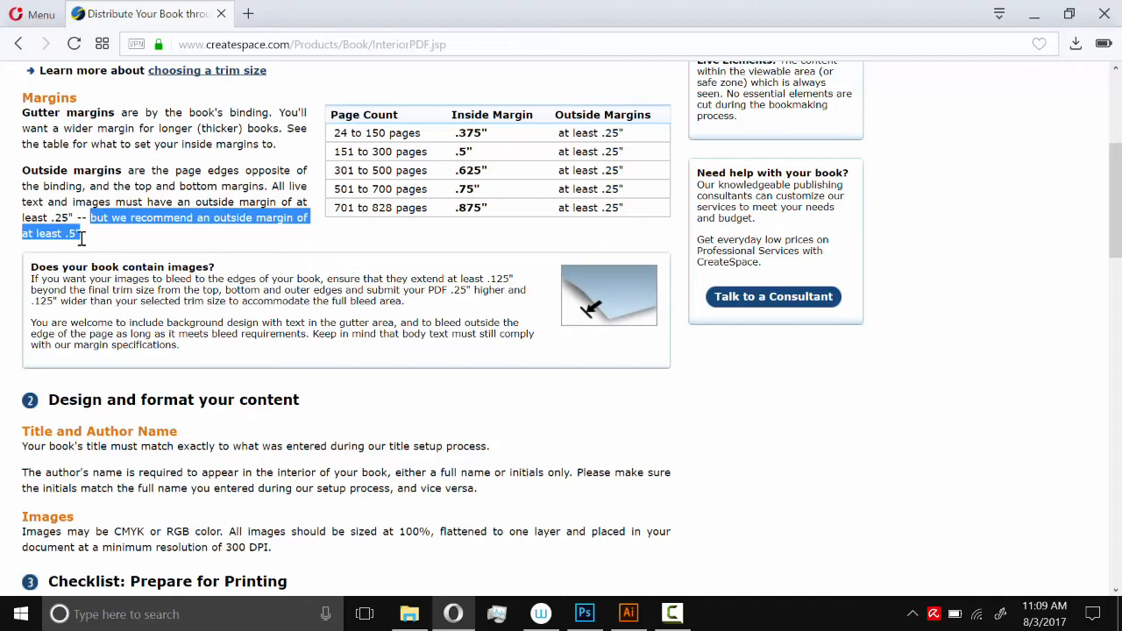
pyautogui.click(153, 187)
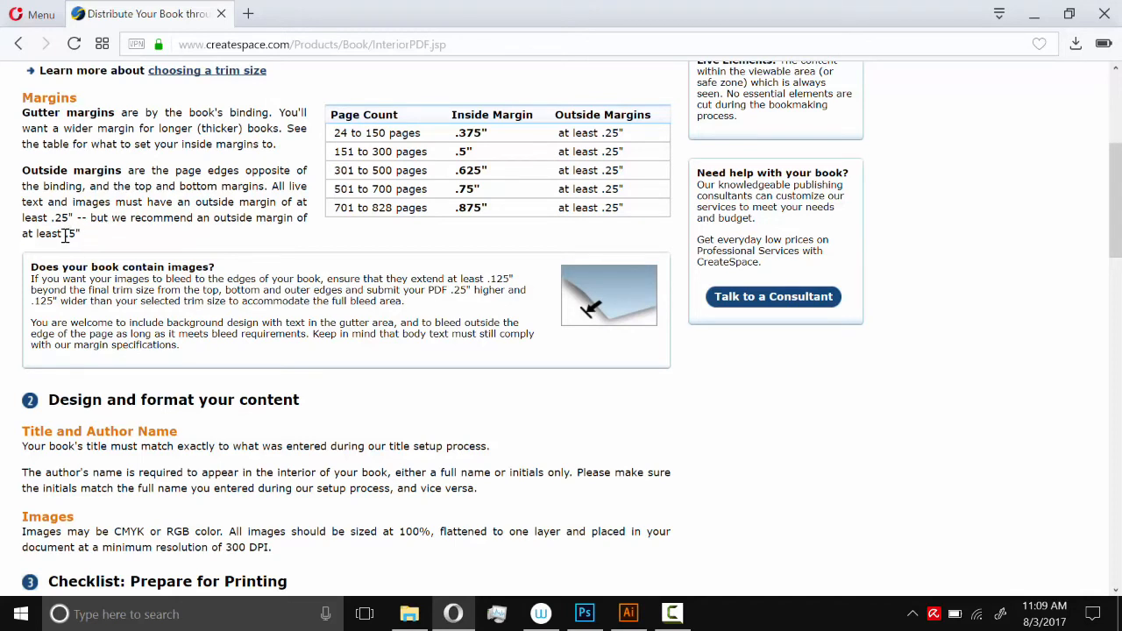
pyautogui.moveTo(79, 233)
pyautogui.mouseDown()
pyautogui.moveTo(69, 235)
pyautogui.moveTo(91, 236)
pyautogui.mouseUp()
pyautogui.click(92, 236)
# Step: Switch to Illustrator, draw a yellow rectangle about 5 in wide inside the artboard and set its height to 0.5 in
pyautogui.click(626, 607)
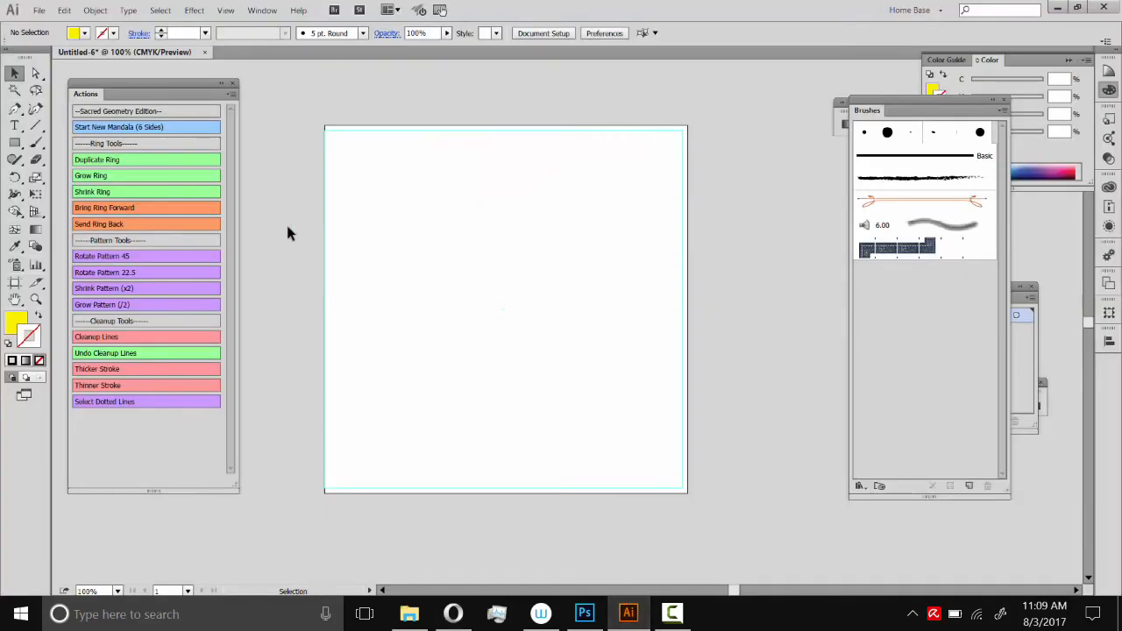
pyautogui.click(15, 158)
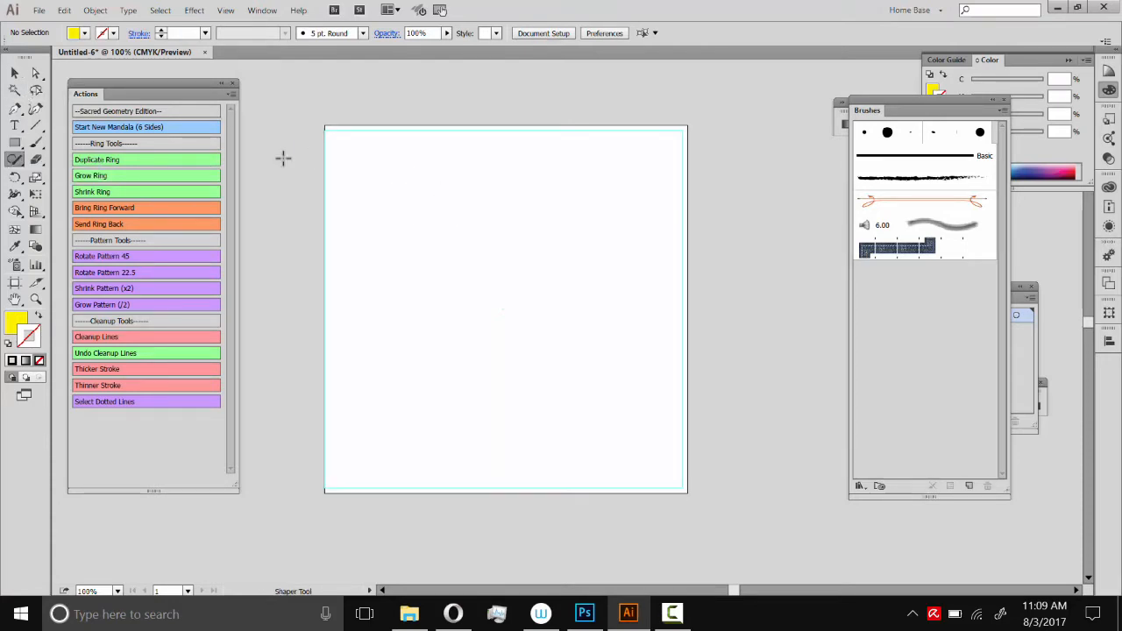
pyautogui.click(15, 142)
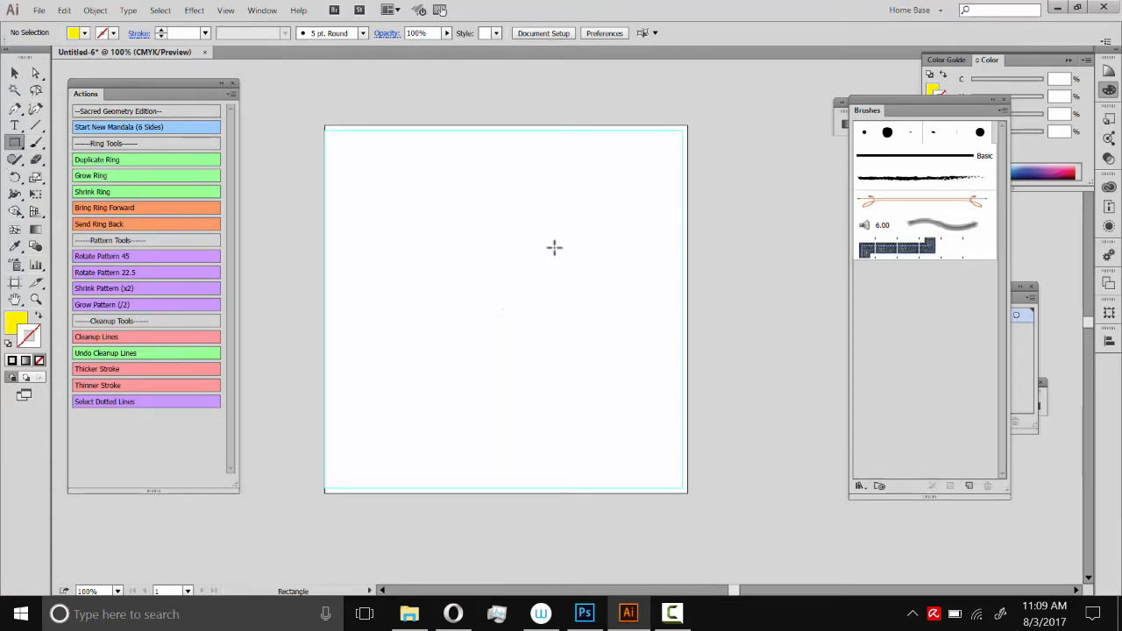
pyautogui.moveTo(584, 263)
pyautogui.mouseDown()
pyautogui.moveTo(524, 224)
pyautogui.moveTo(374, 192)
pyautogui.mouseUp()
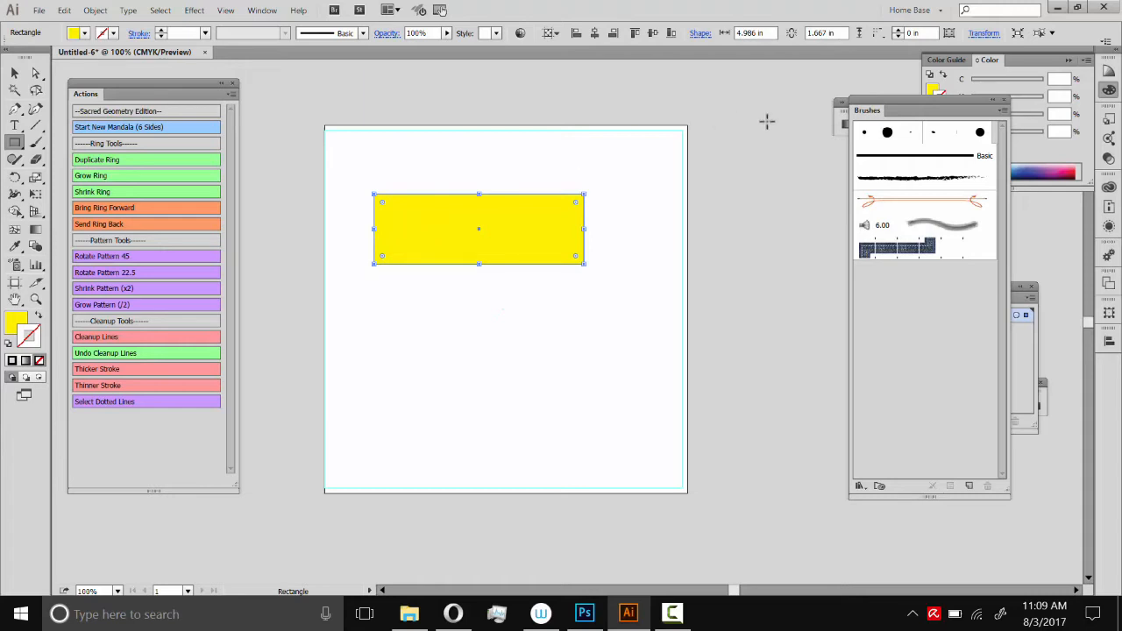
pyautogui.click(830, 33)
pyautogui.write('1')
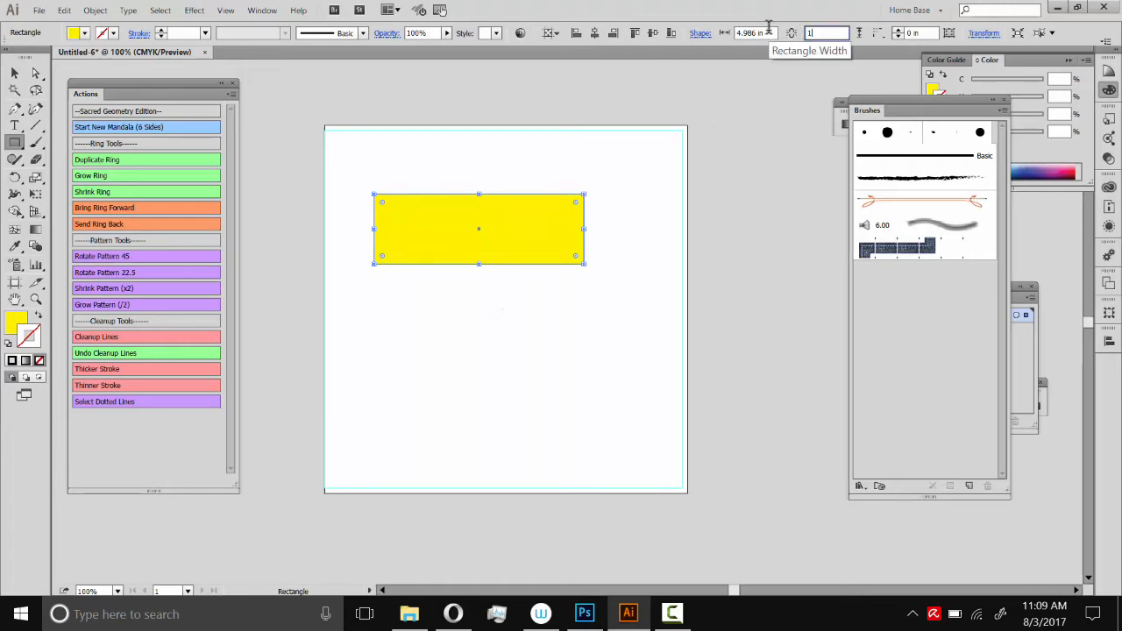
pyautogui.press('Return')
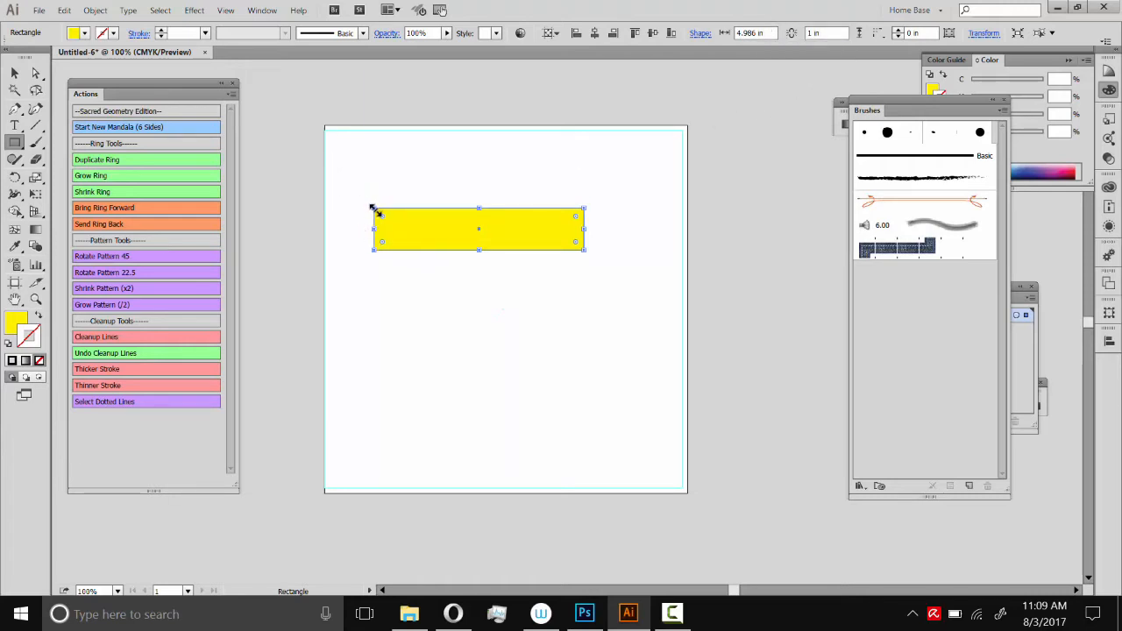
pyautogui.click(816, 33)
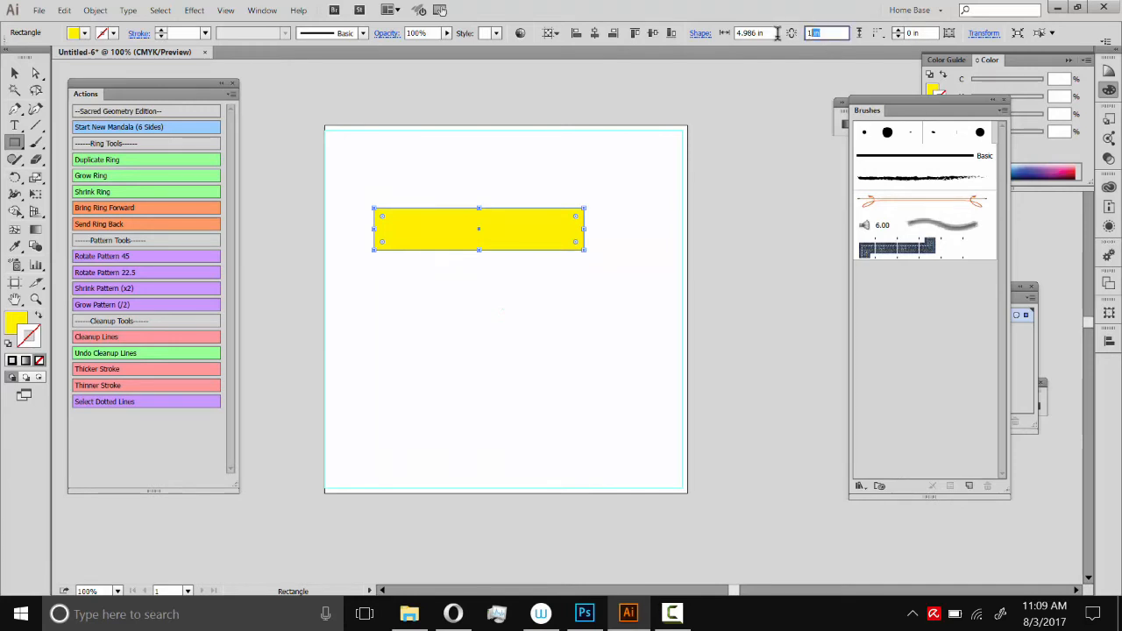
pyautogui.press('Return')
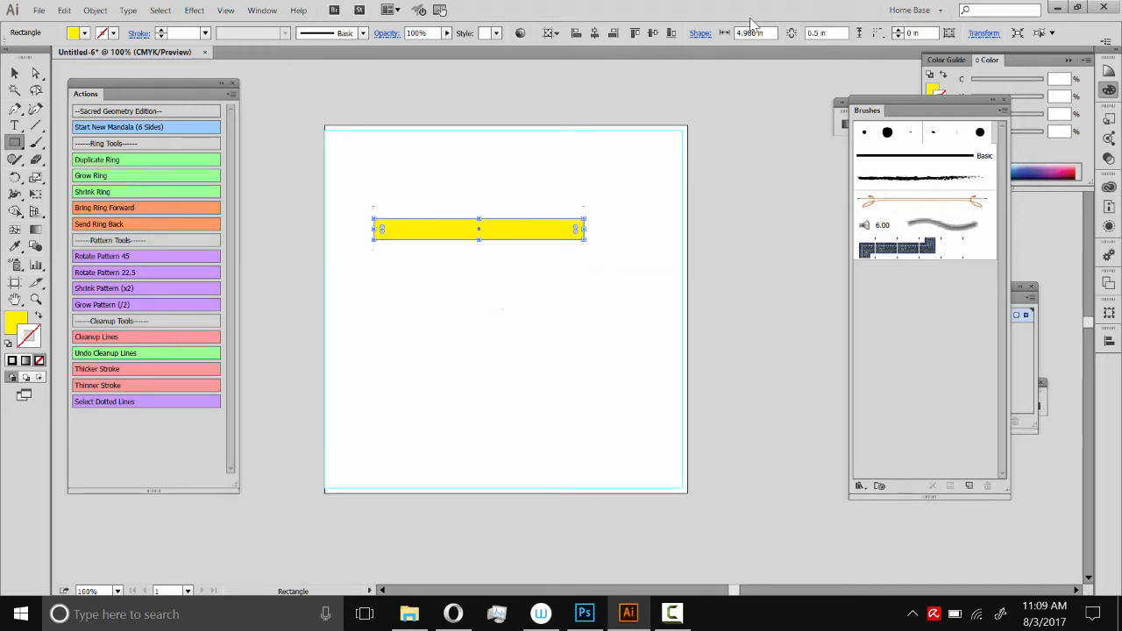
# Step: Place the 0.5 in strip and copies of it, vertical on the sides, flush inside all four edges of the trim guide
pyautogui.click(16, 73)
pyautogui.click(508, 158)
pyautogui.moveTo(526, 238); pyautogui.dragTo(549, 465)
pyautogui.moveTo(552, 189); pyautogui.dragTo(535, 319)
pyautogui.moveTo(535, 319); pyautogui.dragTo(340, 344)
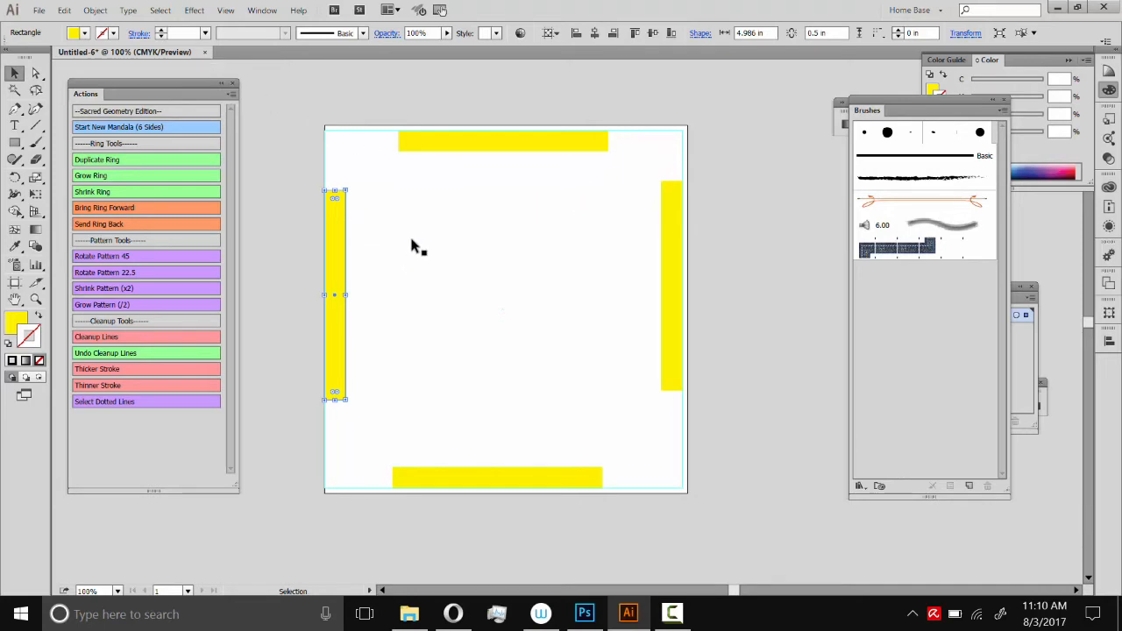
# Step: Draw a rectangle between the top and bottom strips and widen it to the side strips, making a 7.5 x 7.5 in square
pyautogui.click(14, 142)
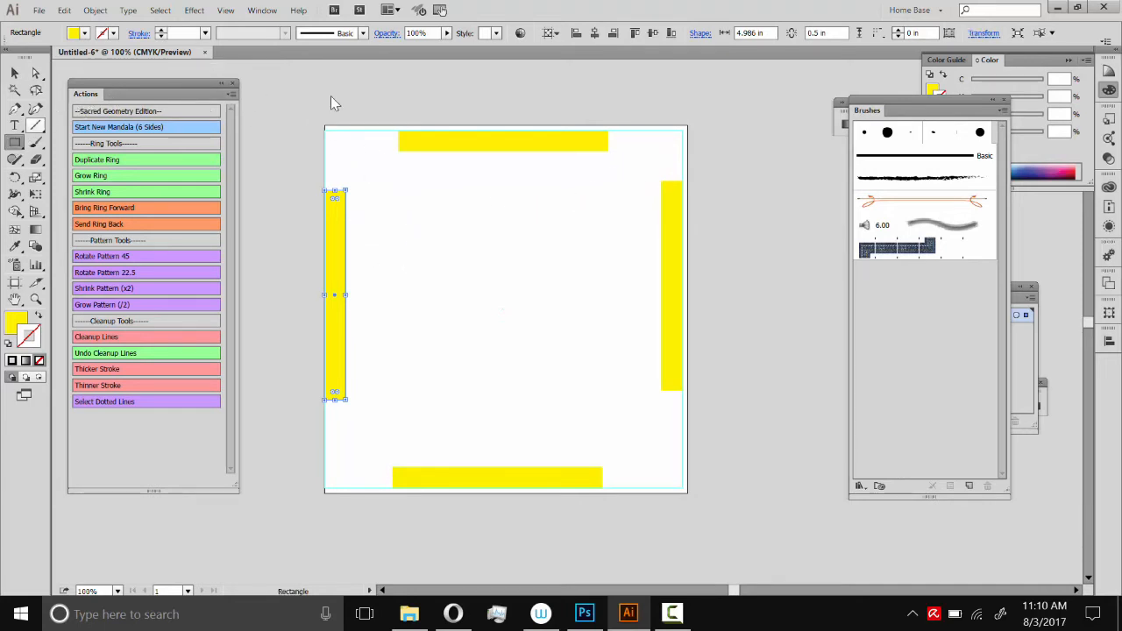
pyautogui.moveTo(478, 151); pyautogui.dragTo(562, 463)
pyautogui.click(14, 73)
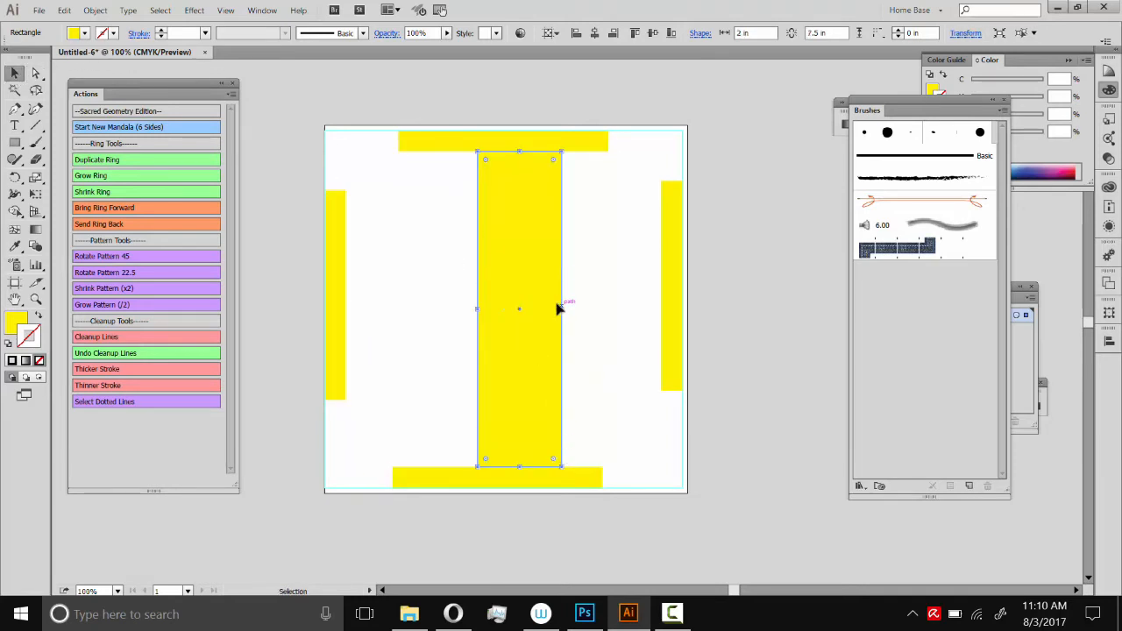
pyautogui.moveTo(561, 309); pyautogui.dragTo(661, 299)
pyautogui.moveTo(475, 311); pyautogui.dragTo(348, 304)
pyautogui.click(587, 97)
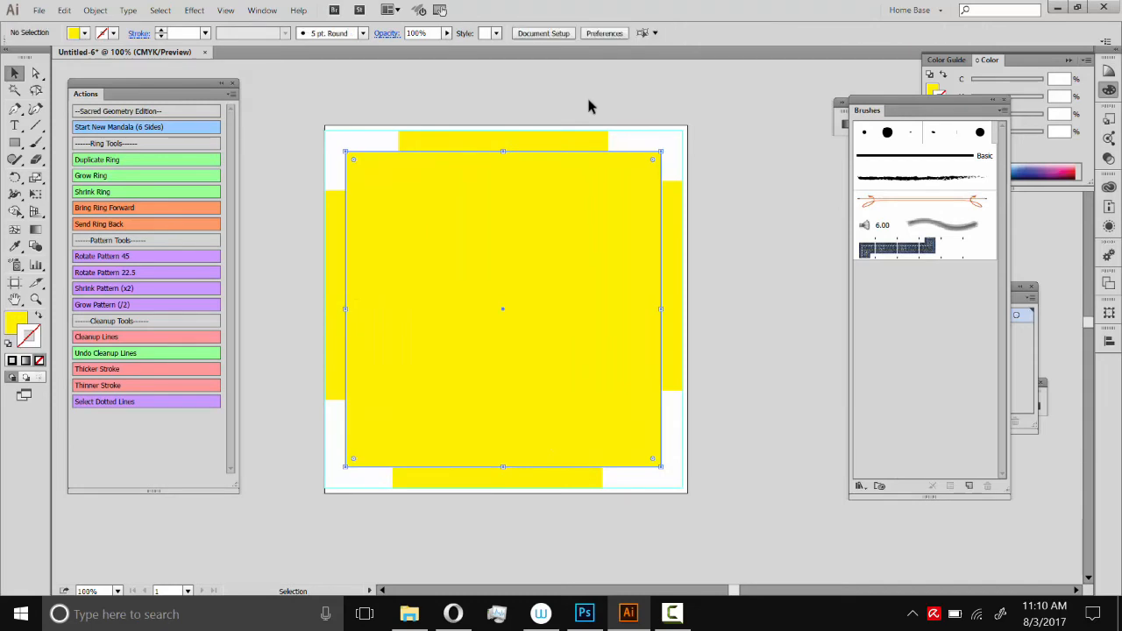
# Step: Delete the four yellow strips surrounding the large yellow square
pyautogui.click(336, 214)
pyautogui.press('Delete')
pyautogui.click(476, 145)
pyautogui.press('Delete')
pyautogui.click(674, 230)
pyautogui.press('Delete')
pyautogui.click(590, 476)
pyautogui.press('Delete')
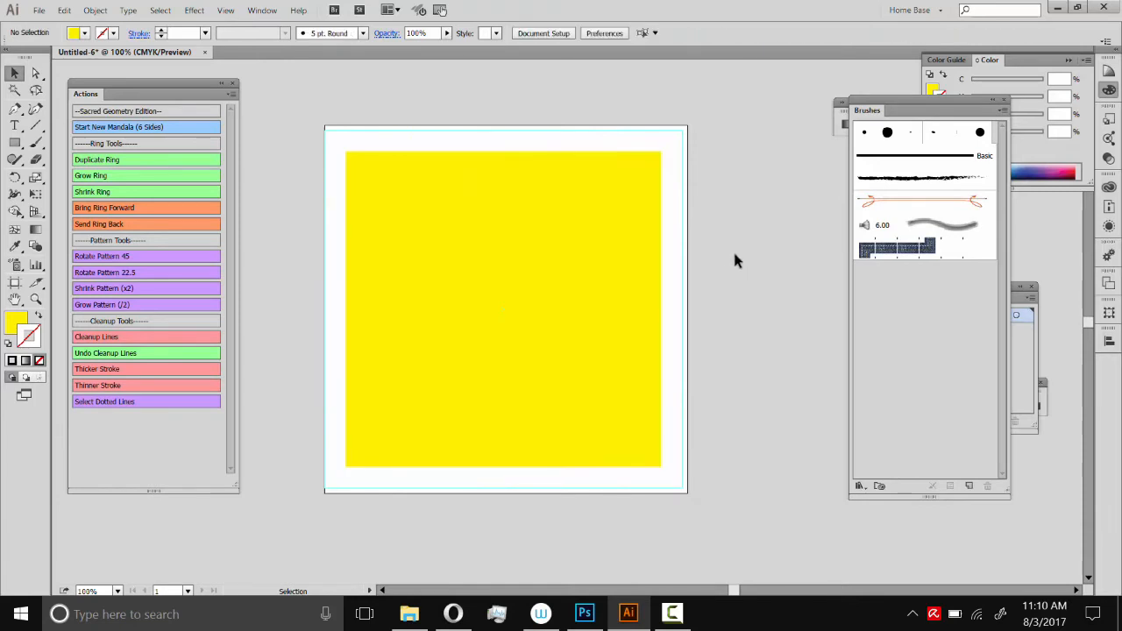
# Step: Convert the 7.5 x 7.5 in yellow square to a guide marking the 0.5 in margin
pyautogui.click(550, 216)
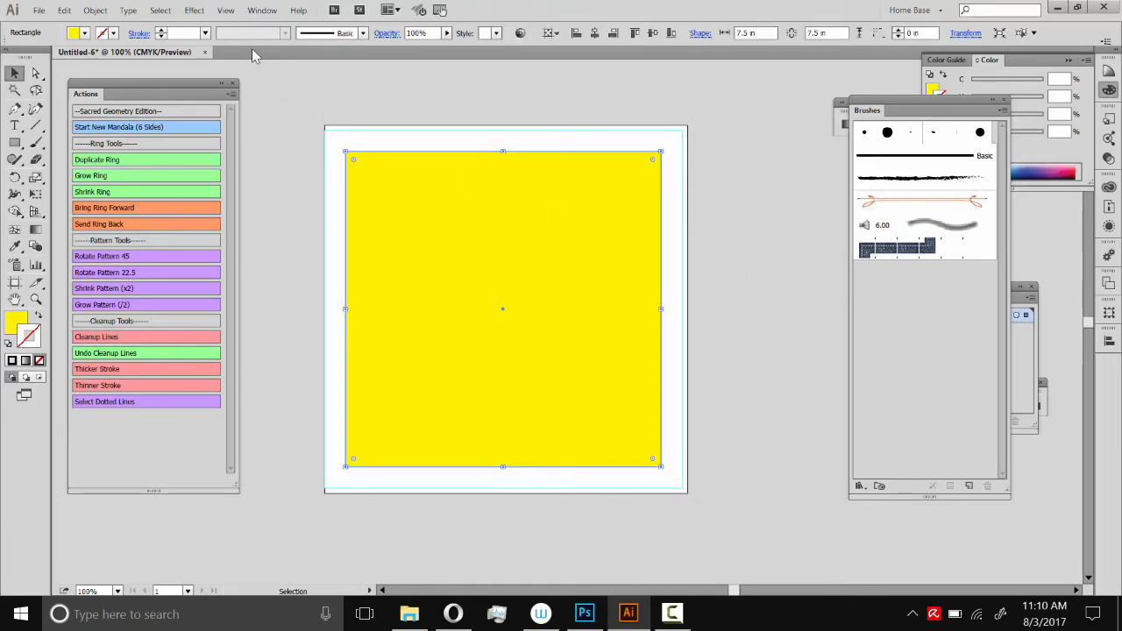
pyautogui.click(225, 9)
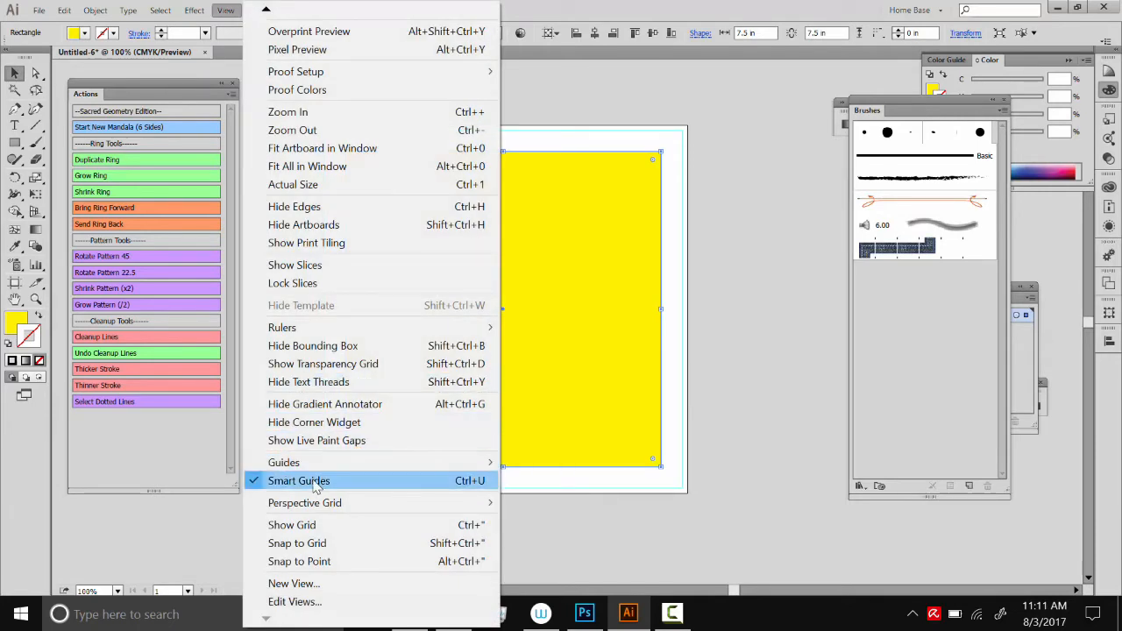
pyautogui.moveTo(289, 464)
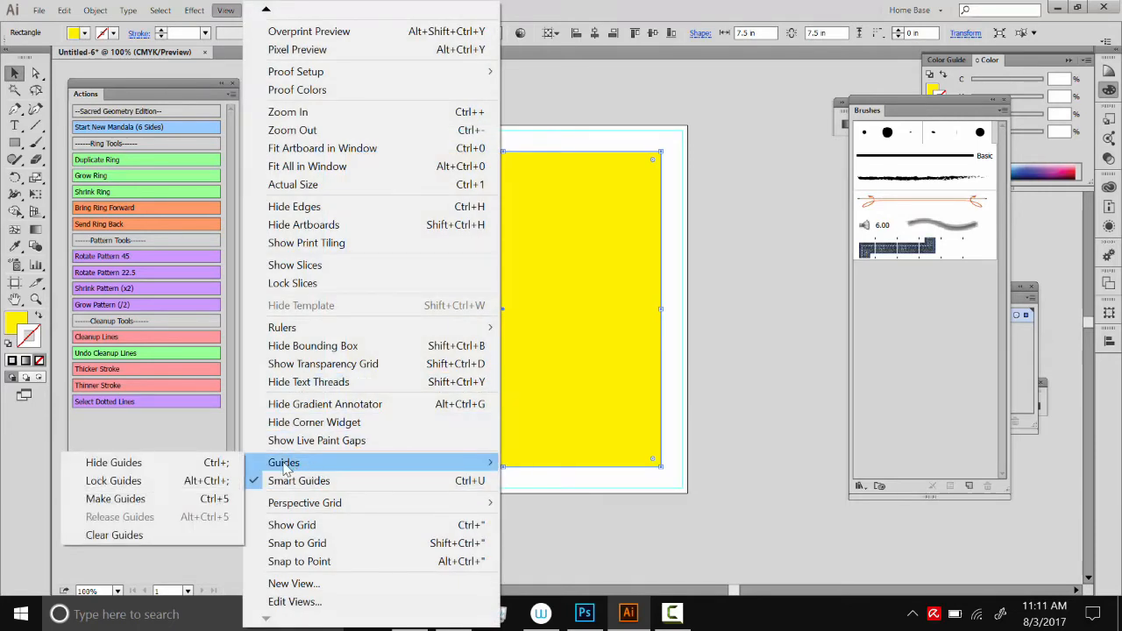
pyautogui.click(123, 499)
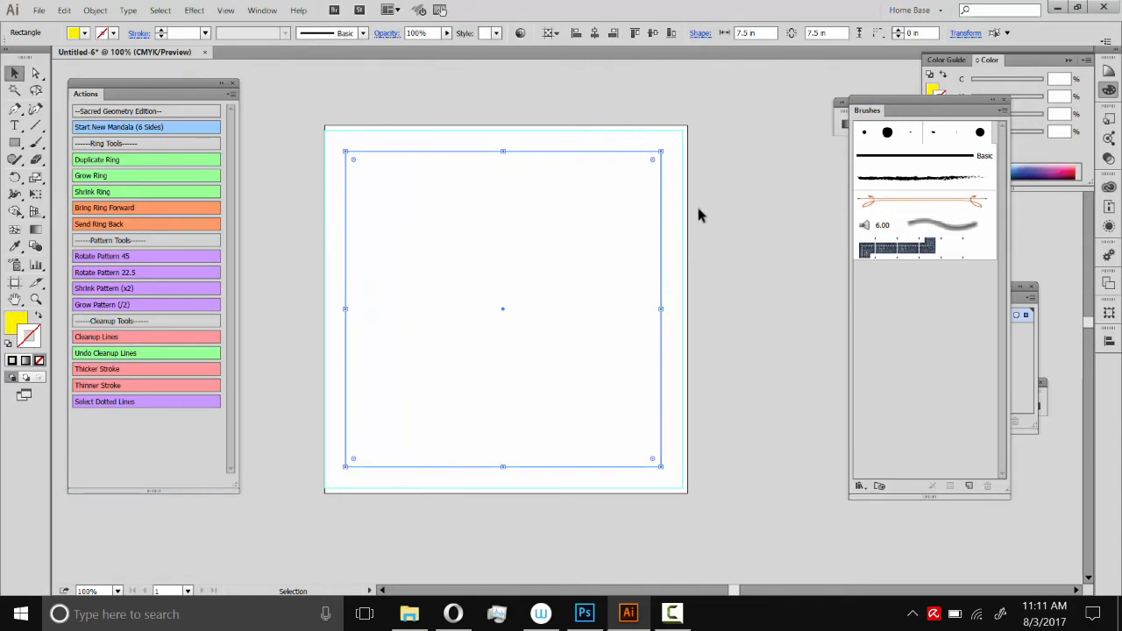
# Step: Try moving the outer trim guide past the artboard's top edge and restore it to its original position
pyautogui.moveTo(693, 87); pyautogui.dragTo(609, 138)
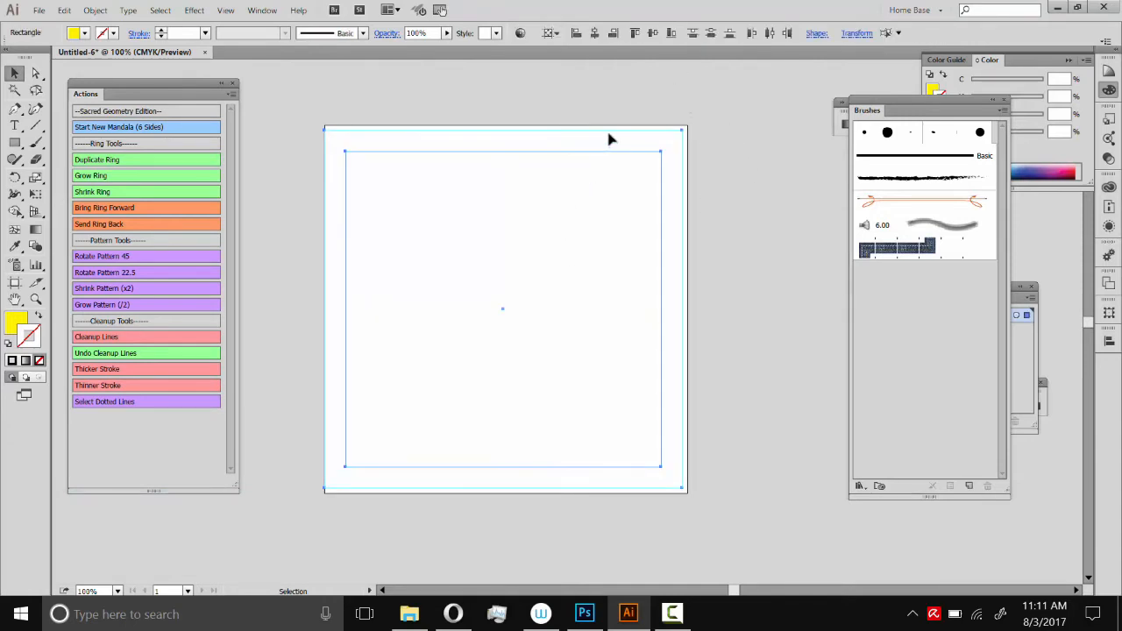
pyautogui.click(643, 95)
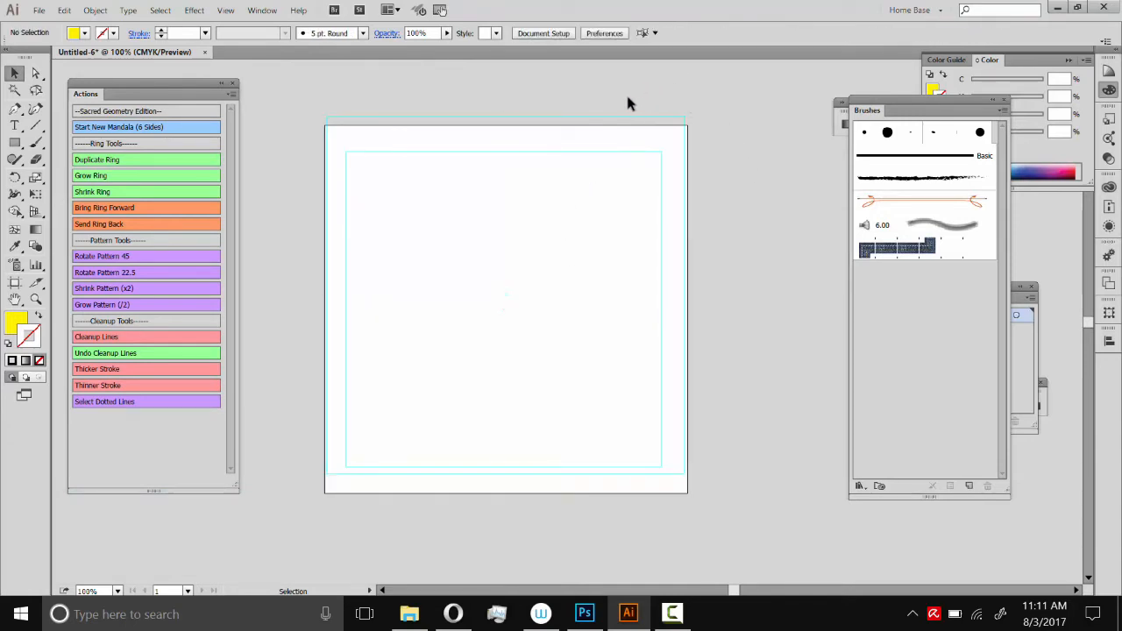
pyautogui.click(602, 144)
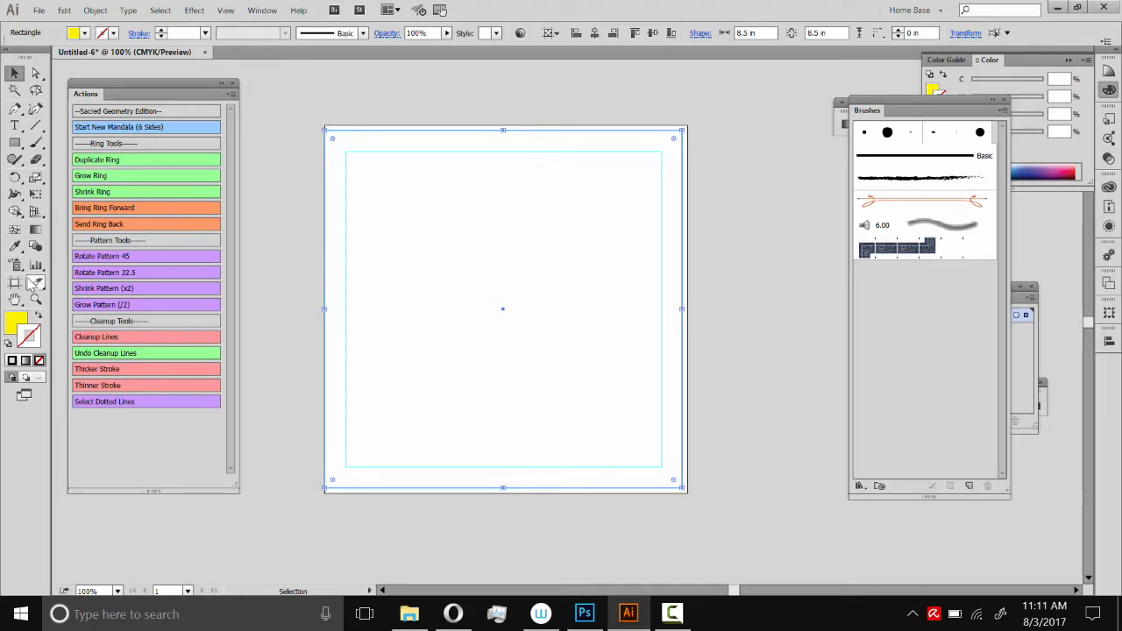
# Step: Duplicate the artboard together with both guides and place the copy directly below the original
pyautogui.click(15, 284)
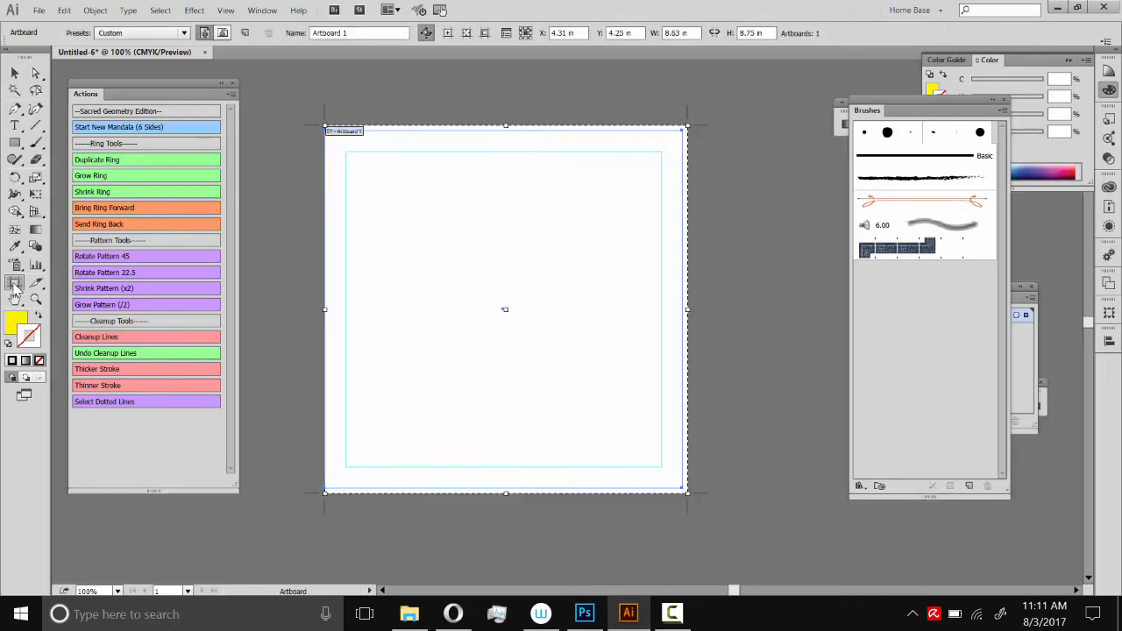
pyautogui.moveTo(543, 210); pyautogui.dragTo(544, 519)
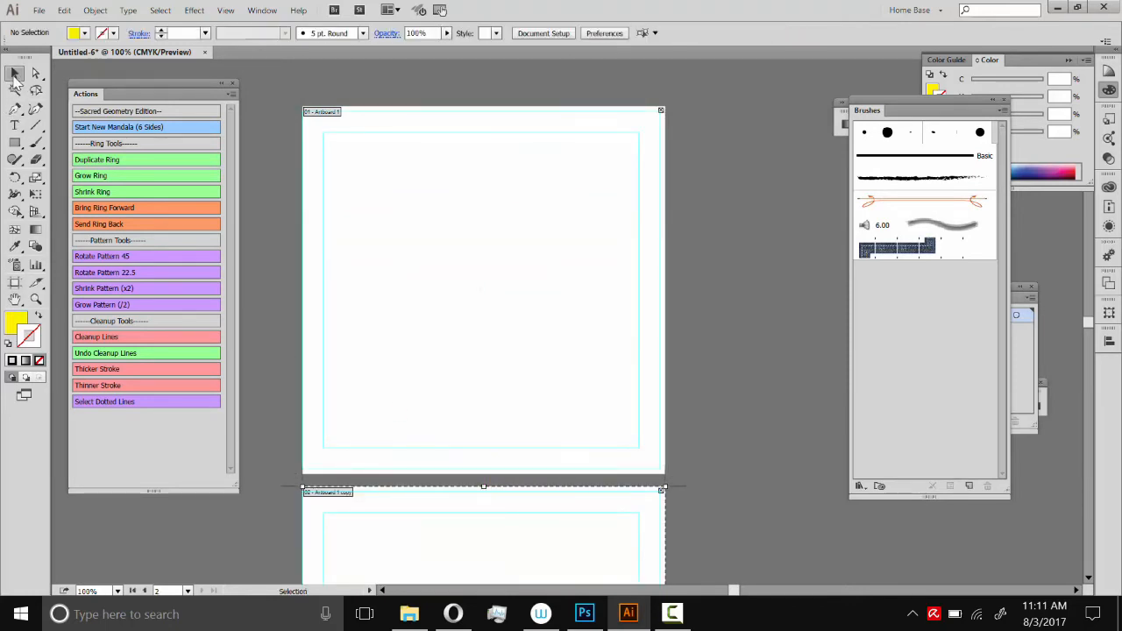
# Step: Shift both guides on the lower artboard horizontally so the trim guide meets the artboard's right edge, leaving the bleed on the left
pyautogui.click(14, 73)
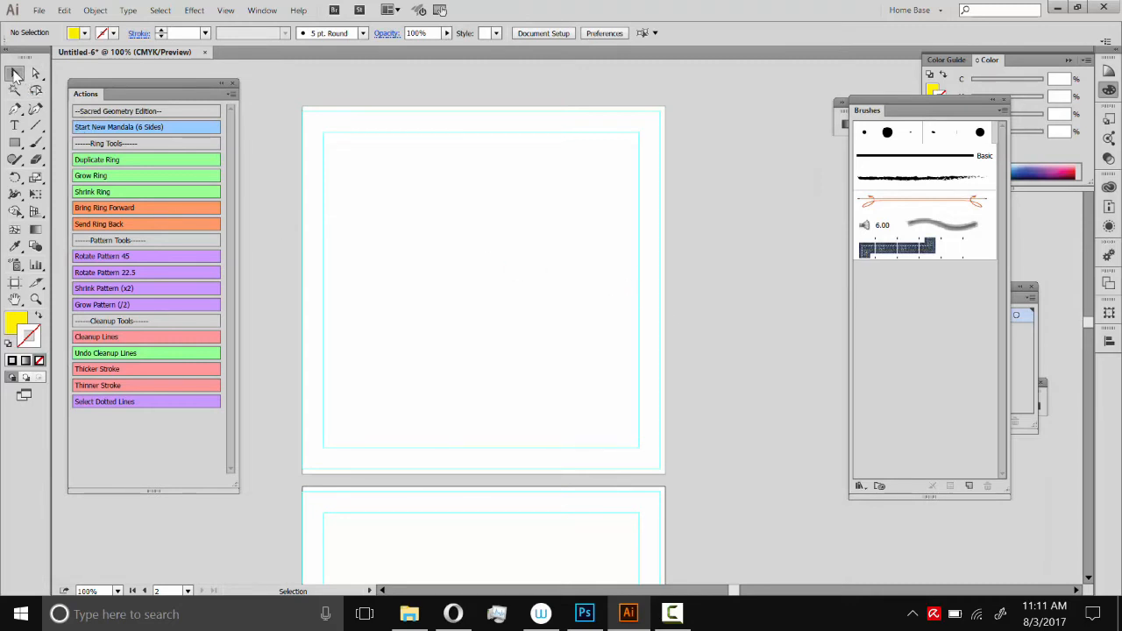
pyautogui.moveTo(712, 374); pyautogui.dragTo(714, 200)
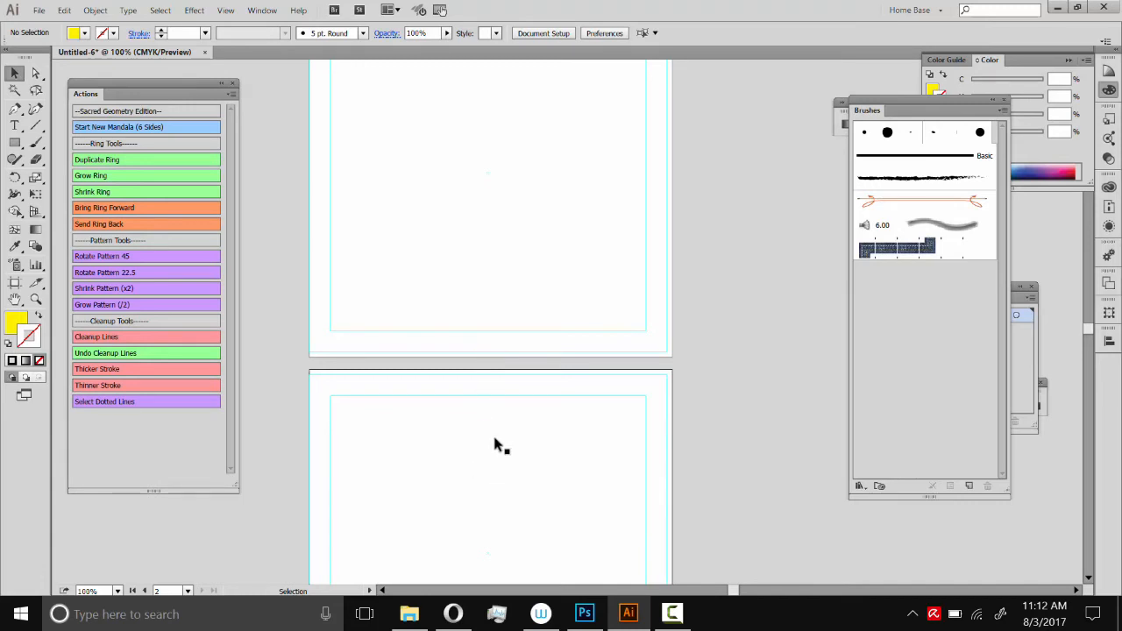
pyautogui.moveTo(561, 307); pyautogui.dragTo(567, 216)
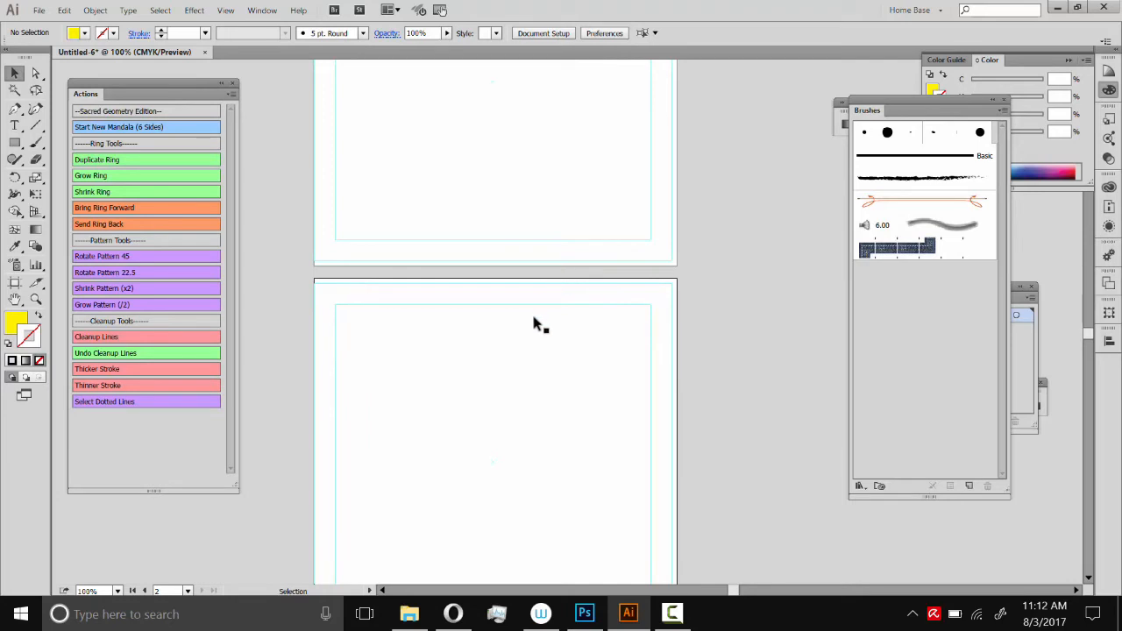
pyautogui.moveTo(433, 175); pyautogui.dragTo(455, 254)
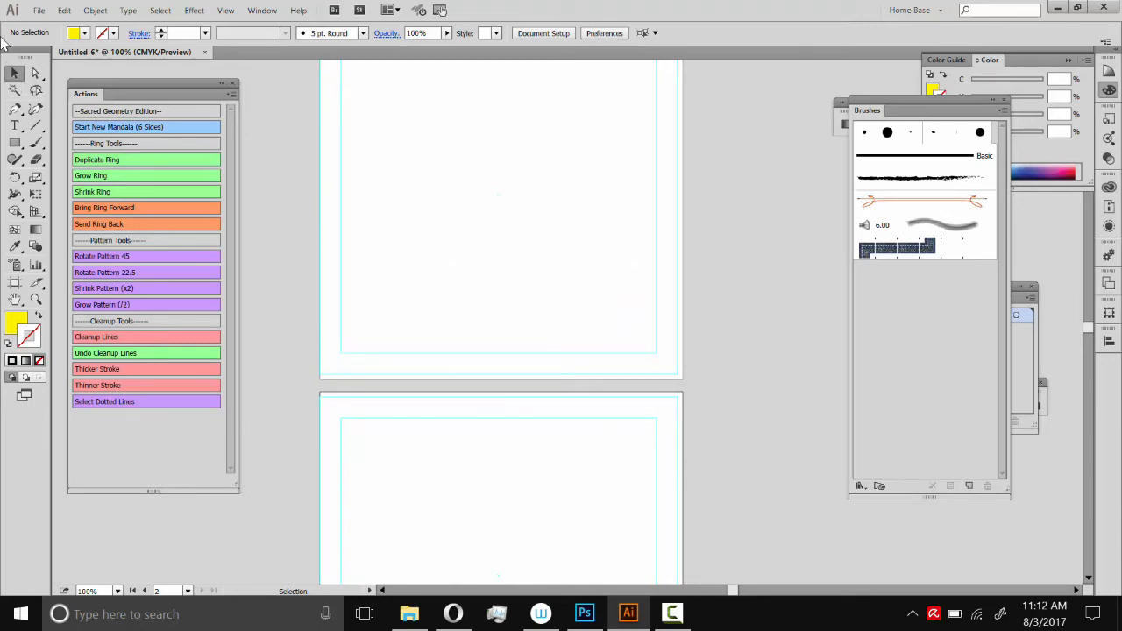
pyautogui.press('space')
pyautogui.moveTo(427, 456); pyautogui.dragTo(397, 218)
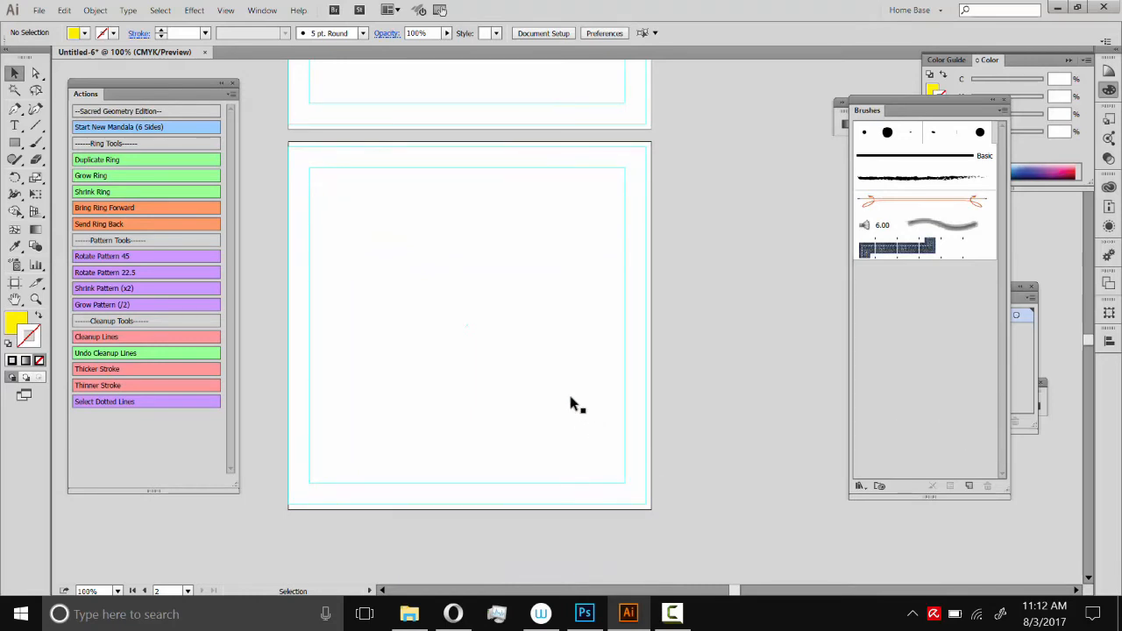
pyautogui.moveTo(277, 140); pyautogui.dragTo(662, 516)
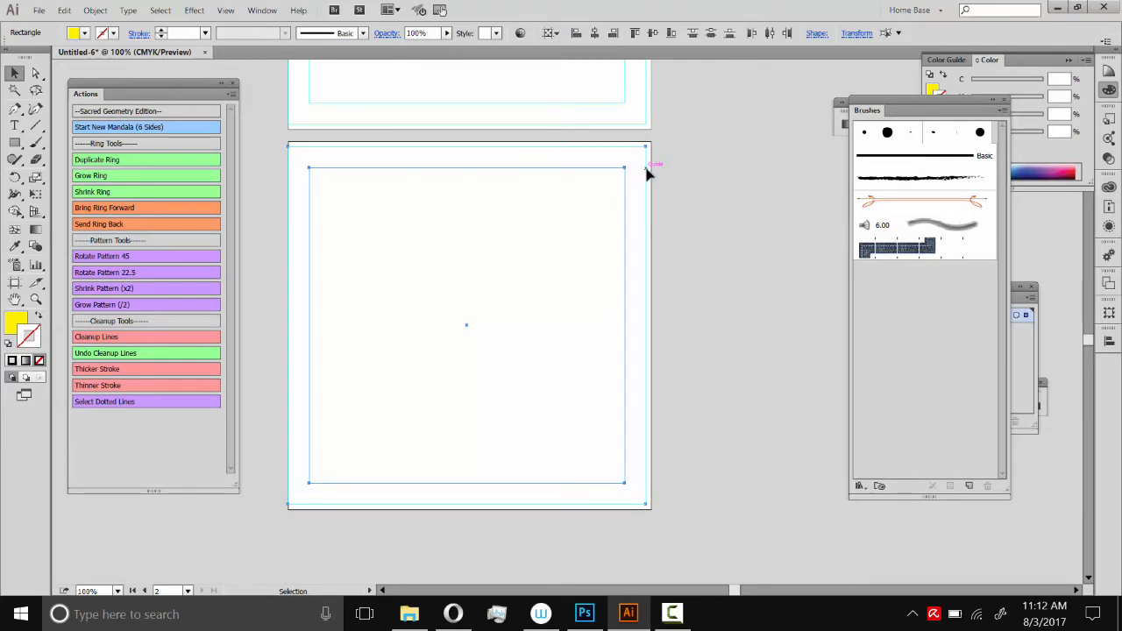
pyautogui.moveTo(647, 180)
pyautogui.mouseDown()
pyautogui.moveTo(704, 178)
pyautogui.moveTo(654, 176)
pyautogui.mouseUp()
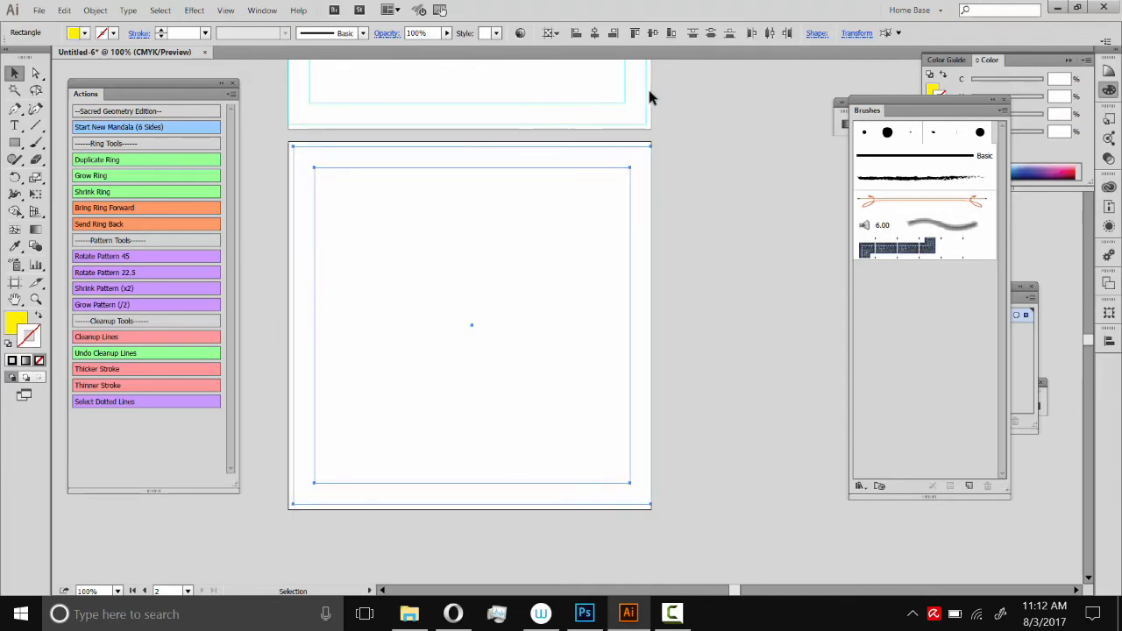
pyautogui.click(691, 166)
pyautogui.moveTo(688, 212); pyautogui.dragTo(707, 342)
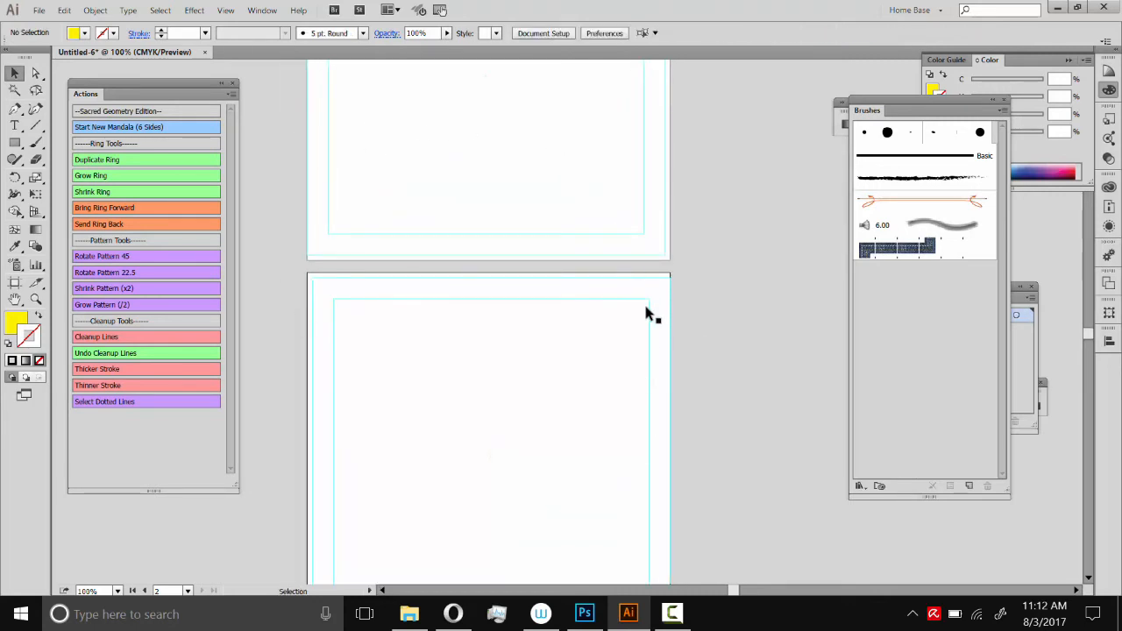
# Step: Duplicate the upper and lower artboards with their guides, placing the copies as a second column to the right
pyautogui.click(36, 299)
pyautogui.keyDown('alt'); pyautogui.click(670, 260); pyautogui.keyUp('alt')
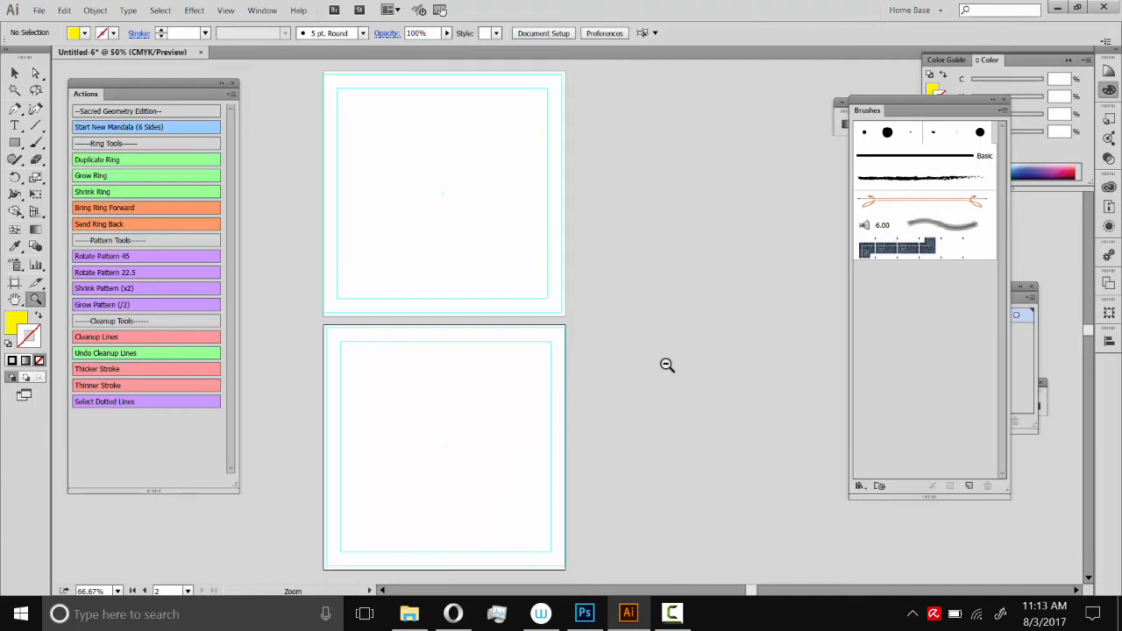
pyautogui.keyDown('alt'); pyautogui.click(666, 365); pyautogui.keyUp('alt')
pyautogui.keyDown('alt'); pyautogui.click(649, 369); pyautogui.keyUp('alt')
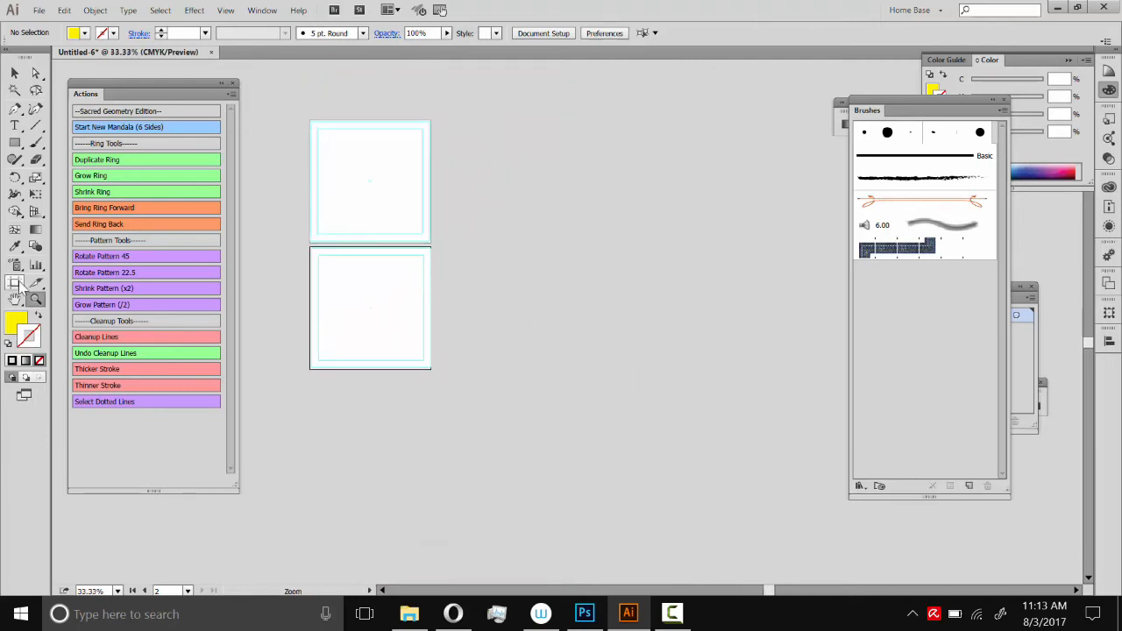
pyautogui.click(14, 283)
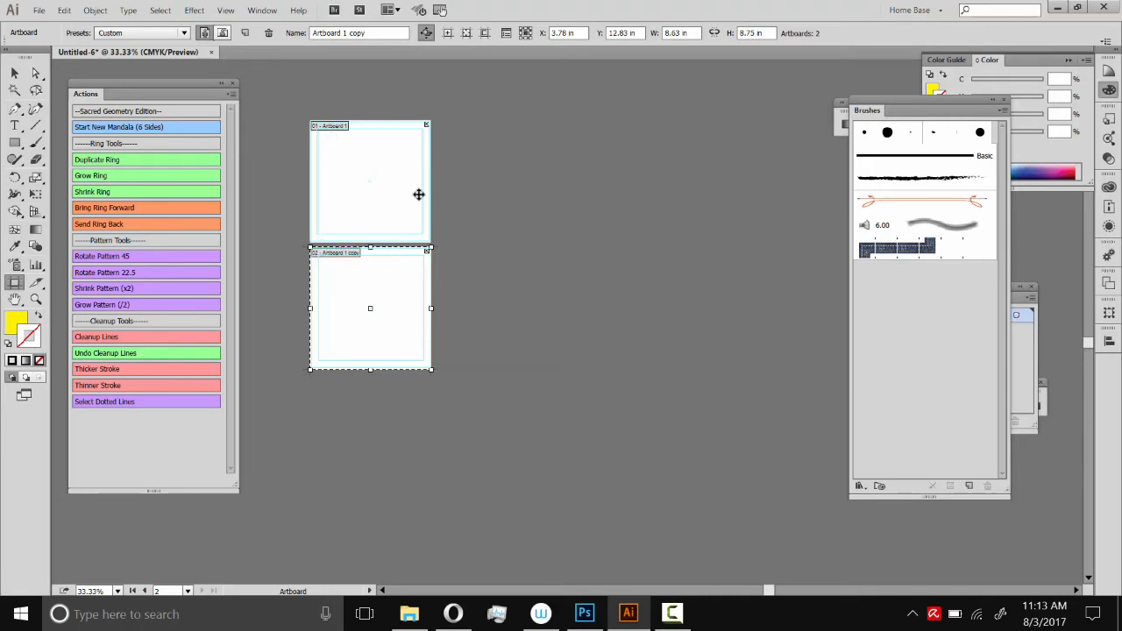
pyautogui.moveTo(367, 180); pyautogui.dragTo(512, 182)
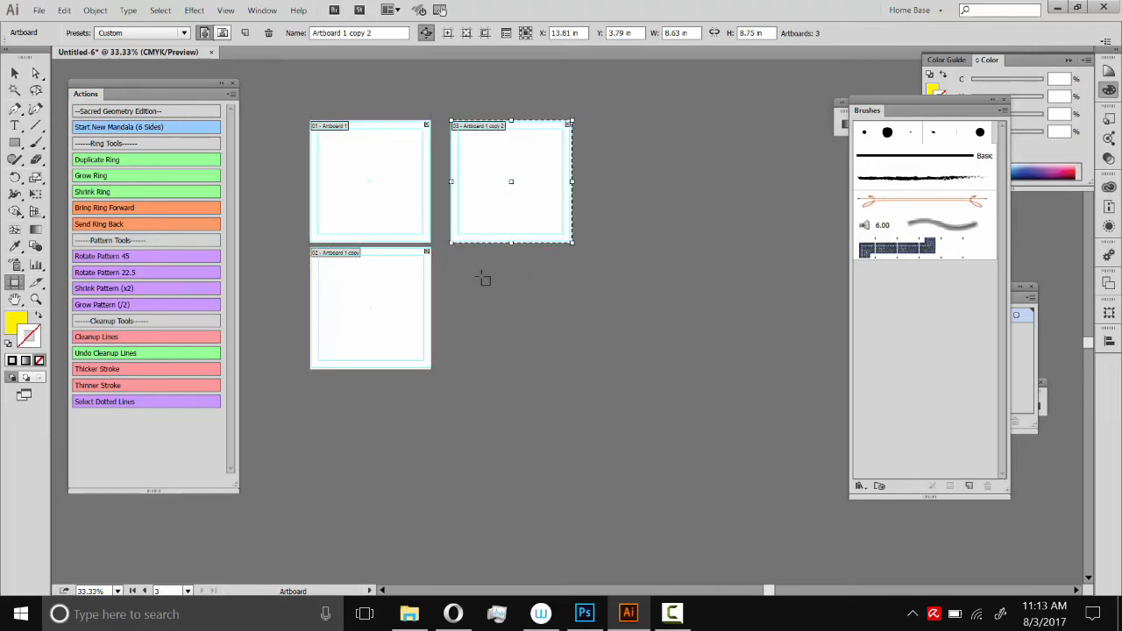
pyautogui.moveTo(356, 313); pyautogui.dragTo(507, 312)
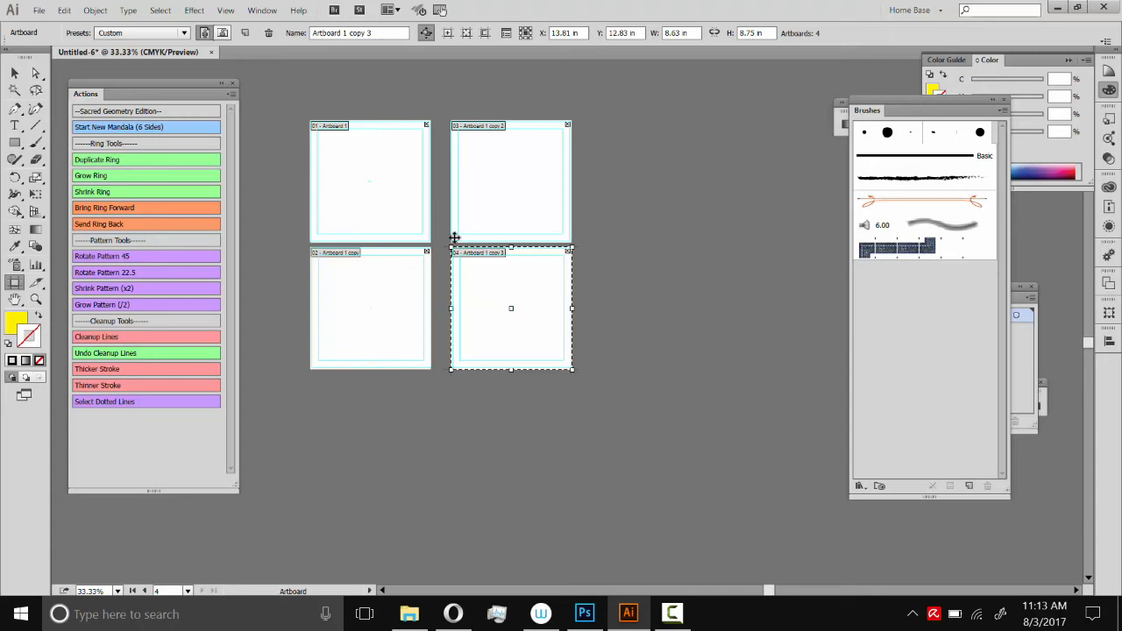
# Step: Add third and fourth columns by duplicating the upper and lower artboards with their guides further right, making eight artboards
pyautogui.moveTo(508, 188); pyautogui.dragTo(649, 183)
pyautogui.moveTo(514, 300); pyautogui.dragTo(647, 303)
pyautogui.hscroll(3, 623, 295)
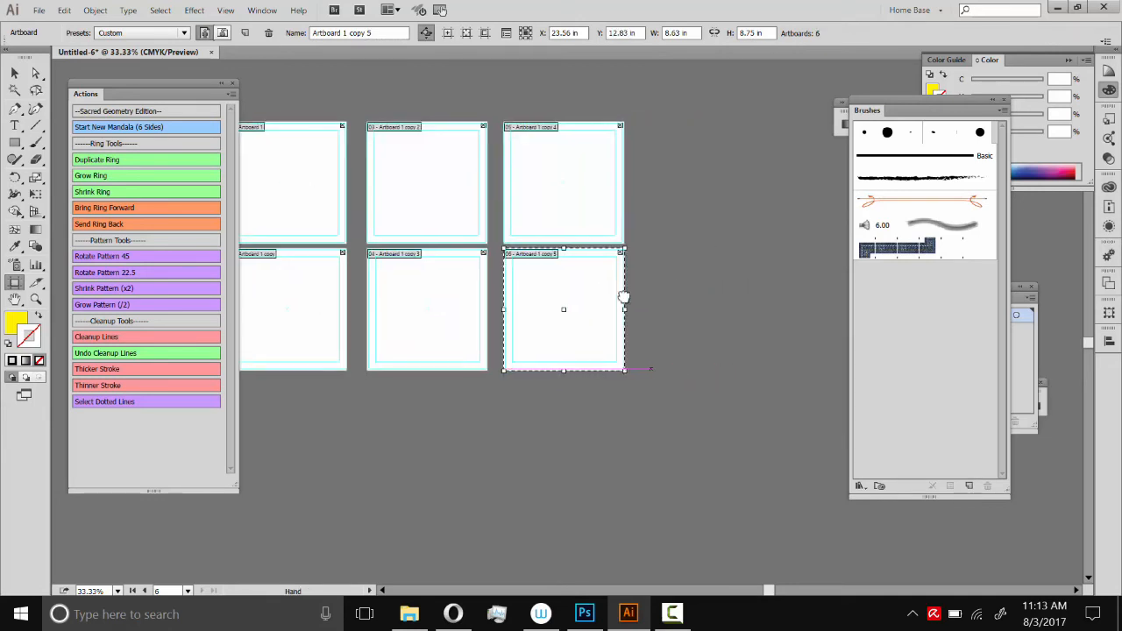
pyautogui.moveTo(494, 183); pyautogui.dragTo(644, 175)
pyautogui.moveTo(517, 307); pyautogui.dragTo(658, 301)
pyautogui.moveTo(526, 426); pyautogui.dragTo(682, 430)
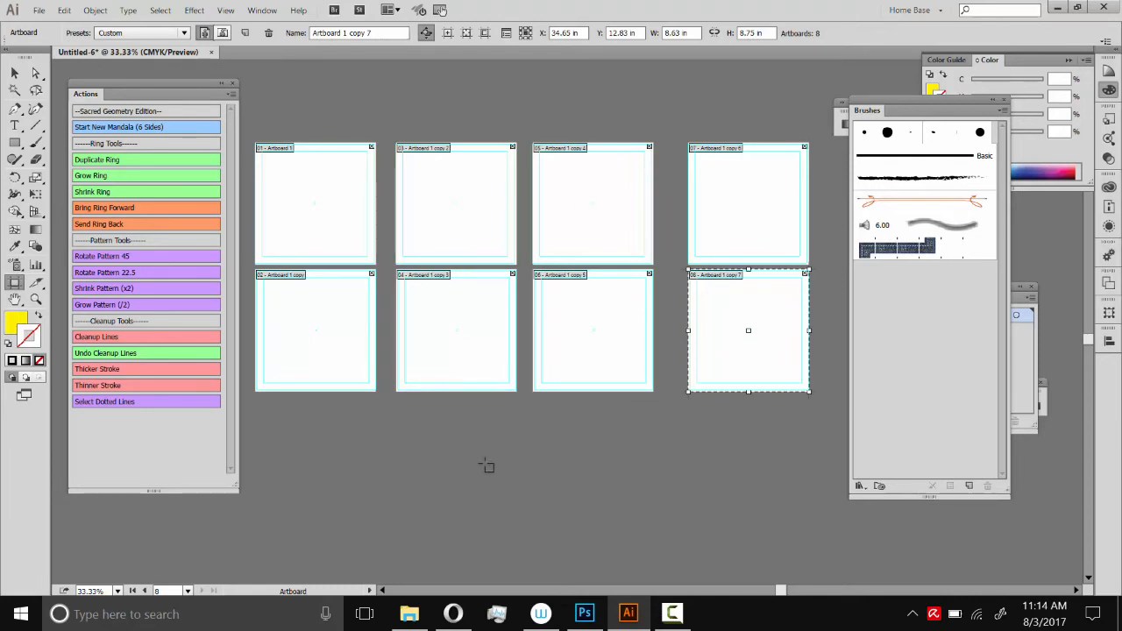
pyautogui.click(14, 73)
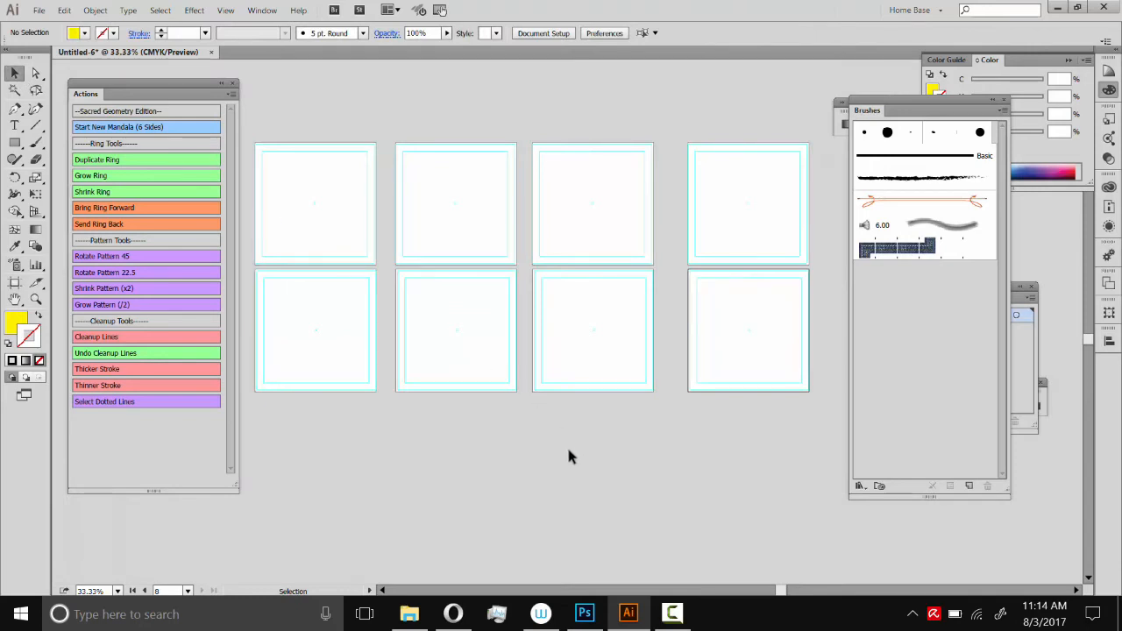
# Step: Switch to File Explorer and place page-1-mandala.png through page-4-mandala.png from the Coloringbook Images folder into the Illustrator document together
pyautogui.click(409, 616)
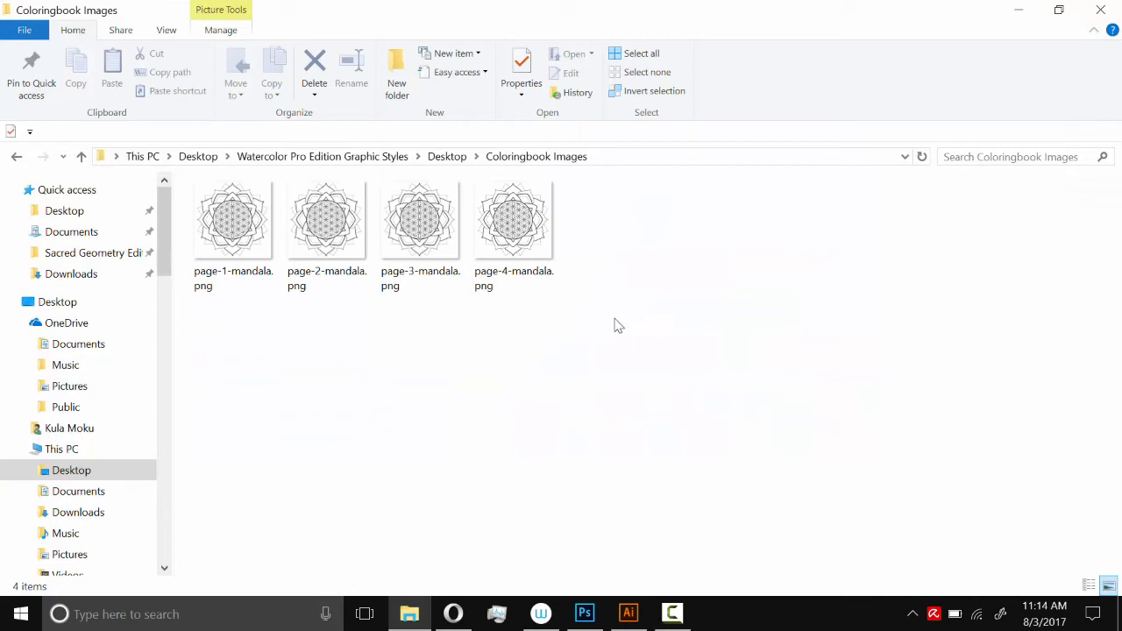
pyautogui.moveTo(629, 317); pyautogui.dragTo(192, 218)
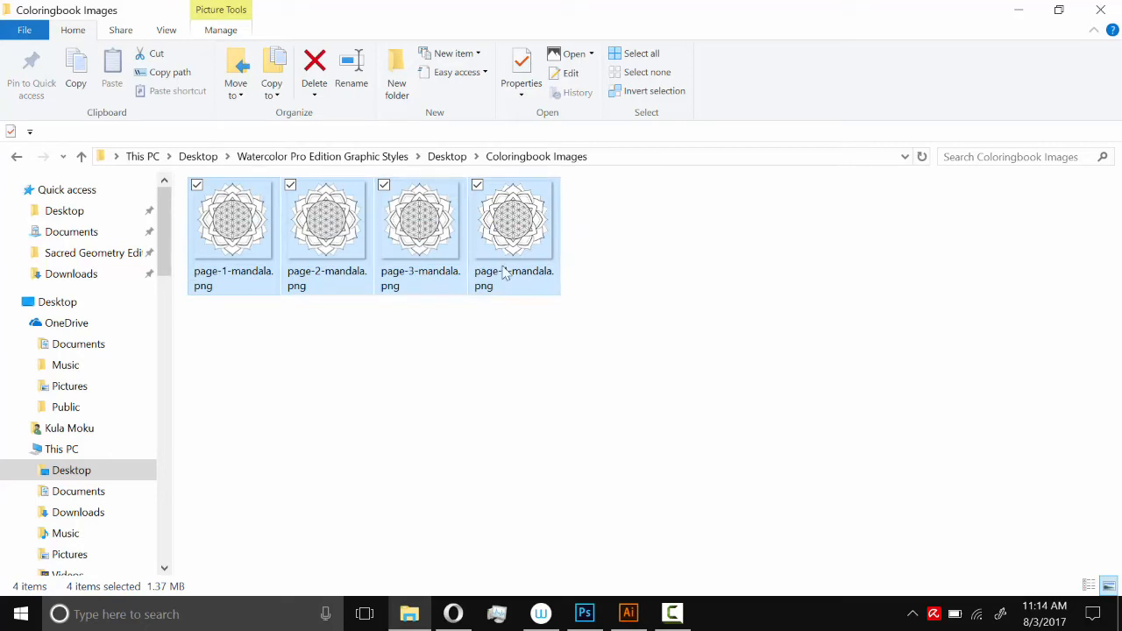
pyautogui.moveTo(507, 208); pyautogui.dragTo(683, 487)
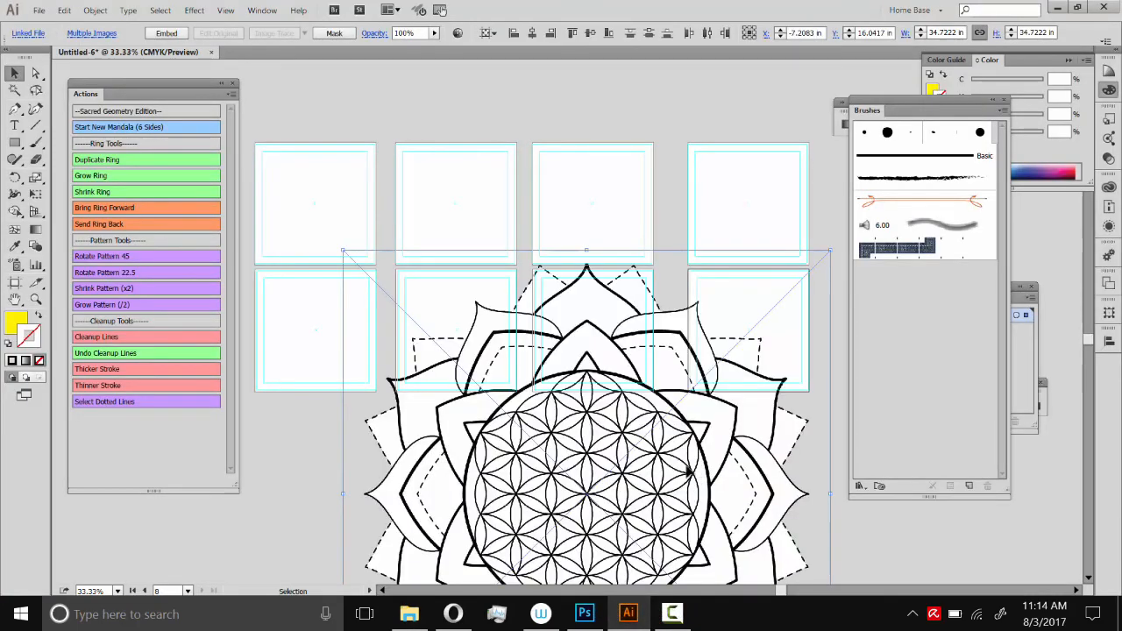
# Step: Scale the four stacked mandala images together to 7.5 x 7.5 in and fit them inside the first artboard's margin guide
pyautogui.moveTo(651, 518); pyautogui.dragTo(626, 474)
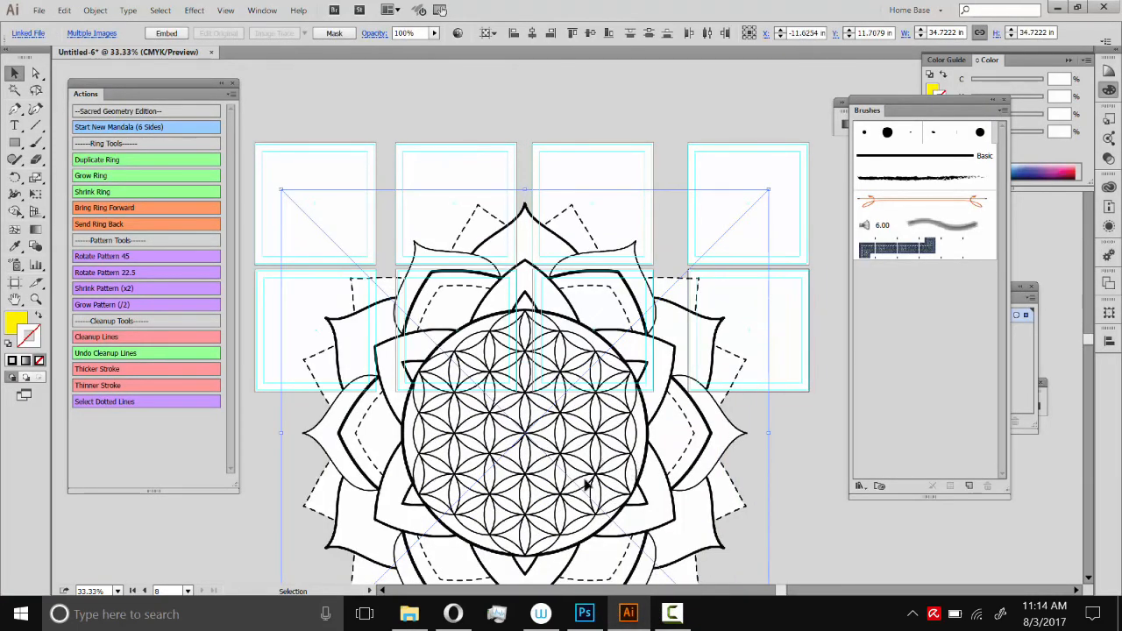
pyautogui.moveTo(576, 511); pyautogui.dragTo(543, 424)
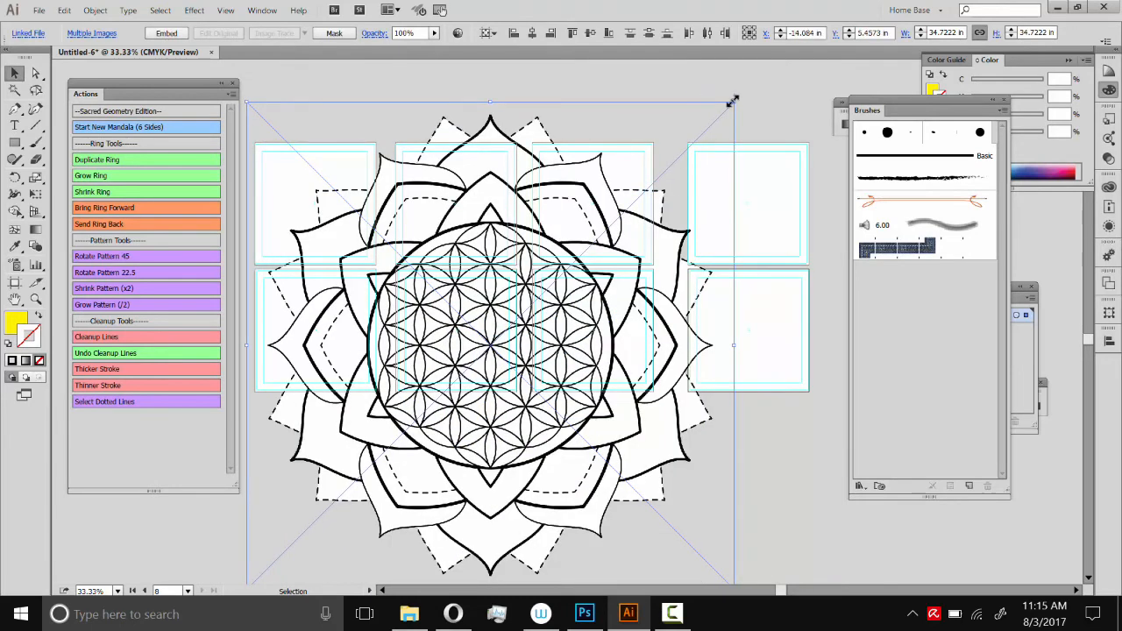
pyautogui.moveTo(735, 104); pyautogui.dragTo(572, 265)
pyautogui.moveTo(496, 355); pyautogui.dragTo(360, 239)
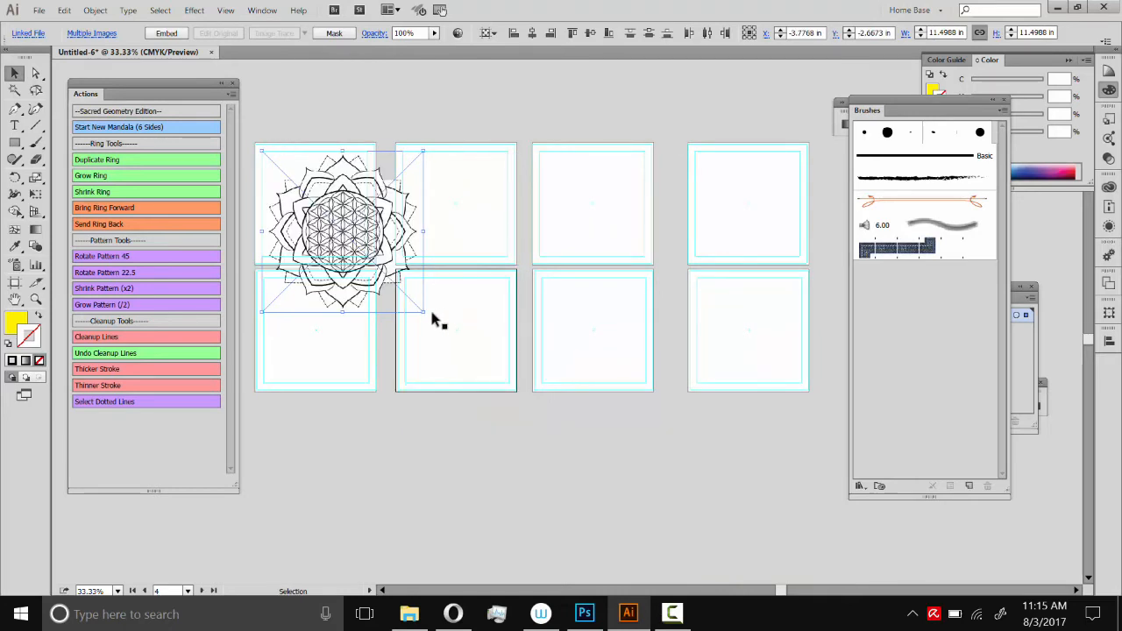
pyautogui.moveTo(424, 311); pyautogui.dragTo(366, 254)
# Step: Move the top three stacked mandalas off the first artboard into the empty space above the artboards, leaving only the page-4 mandala
pyautogui.click(36, 299)
pyautogui.click(433, 214)
pyautogui.click(513, 299)
pyautogui.moveTo(617, 396); pyautogui.dragTo(602, 307)
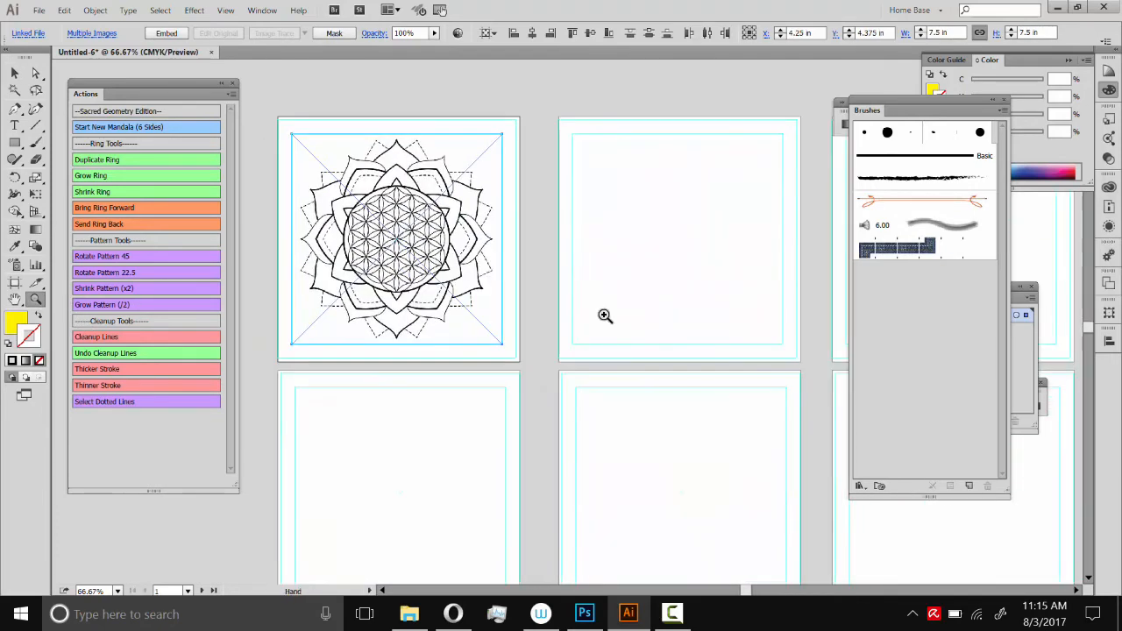
pyautogui.click(14, 72)
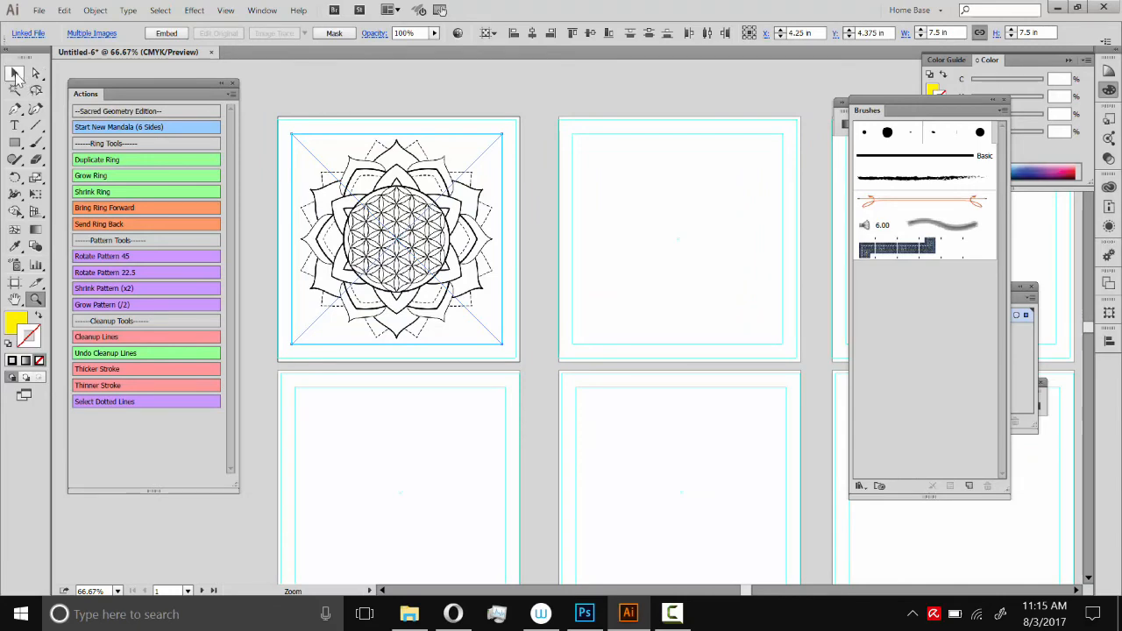
pyautogui.click(472, 77)
pyautogui.moveTo(432, 149); pyautogui.dragTo(401, 278)
pyautogui.moveTo(378, 340); pyautogui.dragTo(602, 97)
pyautogui.moveTo(375, 372); pyautogui.dragTo(356, 136)
pyautogui.moveTo(420, 322); pyautogui.dragTo(837, 53)
pyautogui.moveTo(438, 295); pyautogui.dragTo(566, 181)
pyautogui.moveTo(493, 255); pyautogui.dragTo(367, 363)
pyautogui.moveTo(737, 113); pyautogui.dragTo(690, 167)
pyautogui.moveTo(370, 182); pyautogui.dragTo(628, 183)
pyautogui.moveTo(402, 254); pyautogui.dragTo(641, 176)
pyautogui.moveTo(334, 135); pyautogui.dragTo(640, 79)
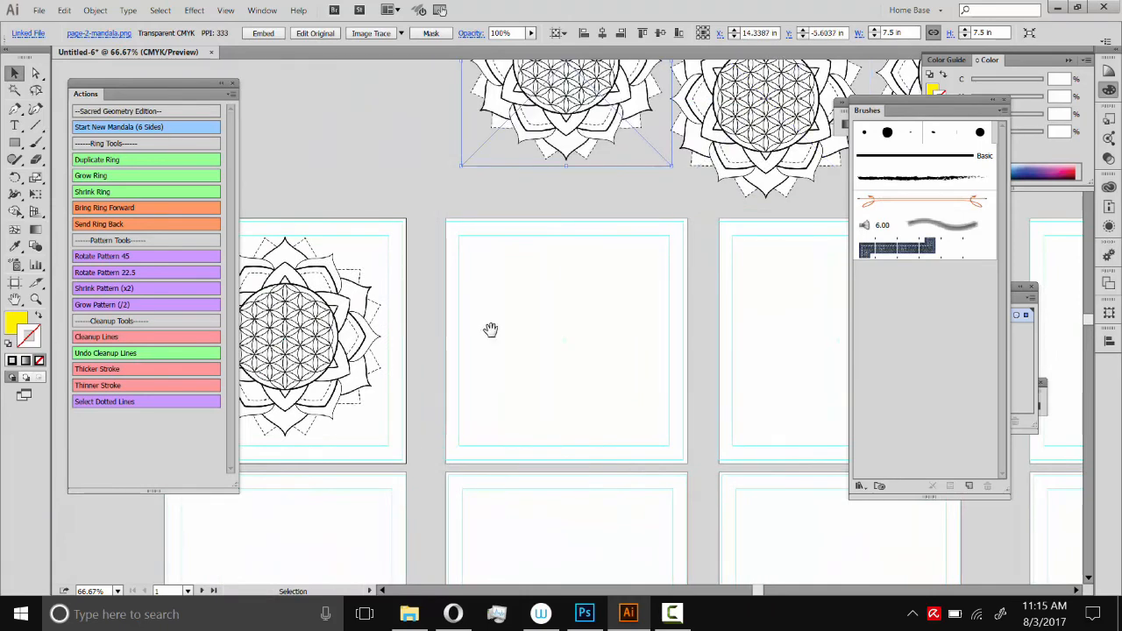
pyautogui.moveTo(491, 327); pyautogui.dragTo(602, 175)
# Step: Move the page-4 mandala off the first artboard's margin guide and snap it back inside the guide
pyautogui.moveTo(409, 175)
pyautogui.mouseDown()
pyautogui.moveTo(396, 180)
pyautogui.moveTo(415, 176)
pyautogui.mouseUp()
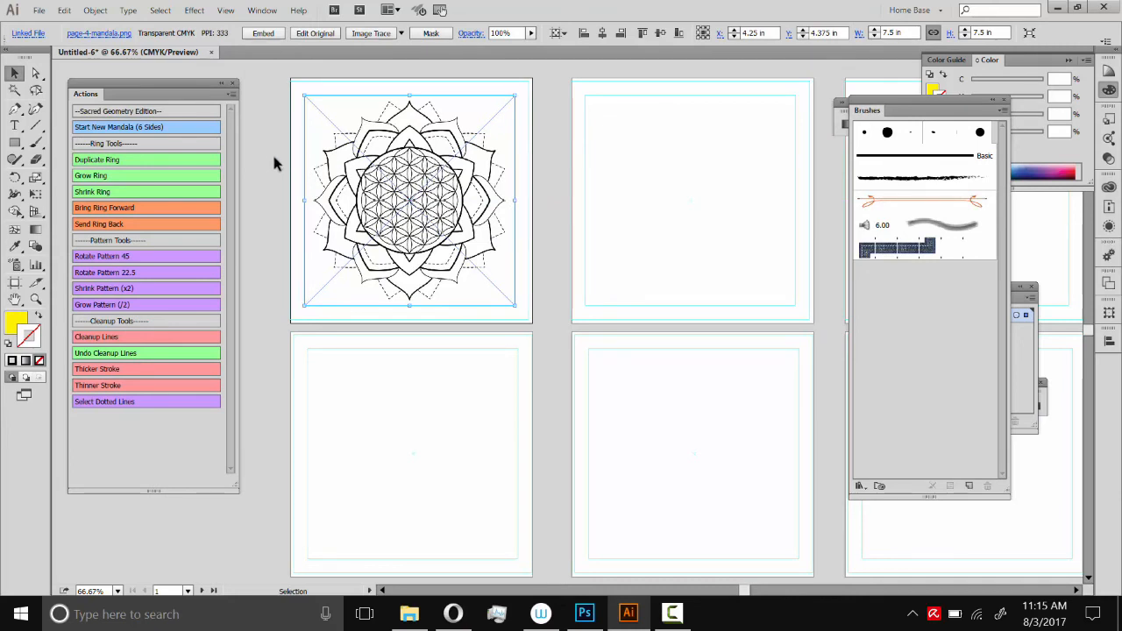
pyautogui.click(270, 152)
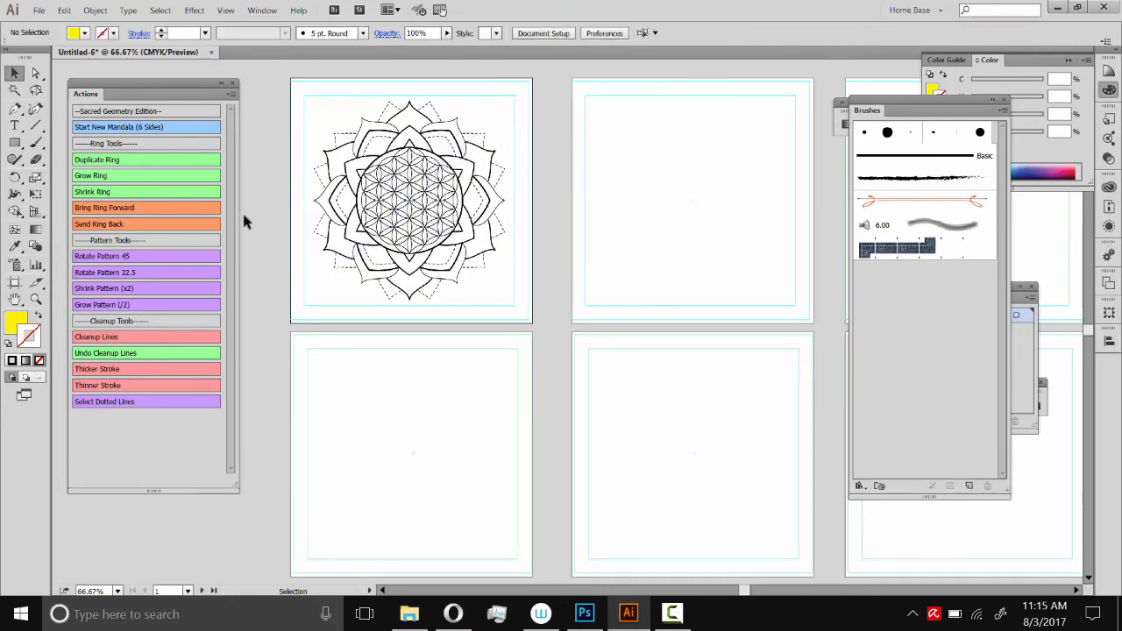
pyautogui.click(448, 159)
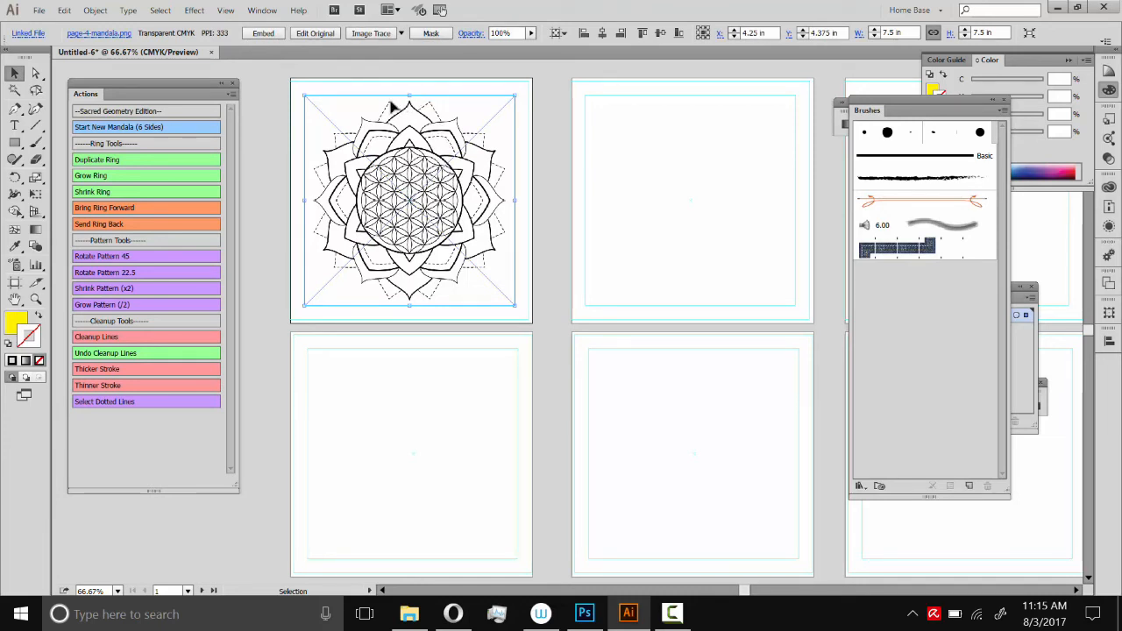
pyautogui.moveTo(439, 140); pyautogui.dragTo(430, 183)
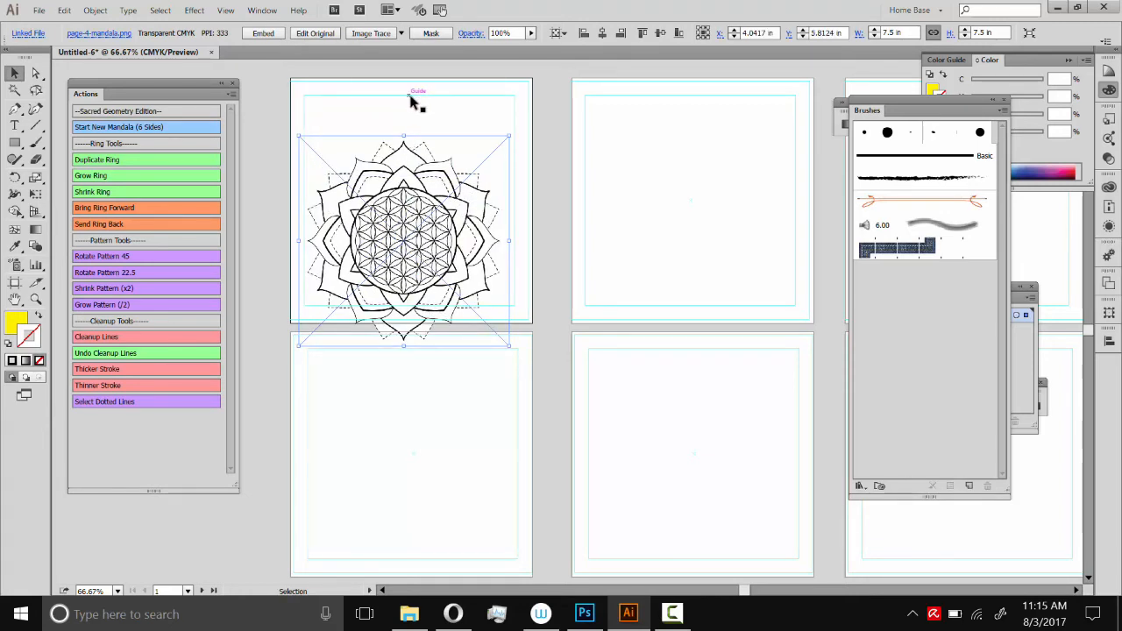
pyautogui.moveTo(407, 211); pyautogui.dragTo(414, 176)
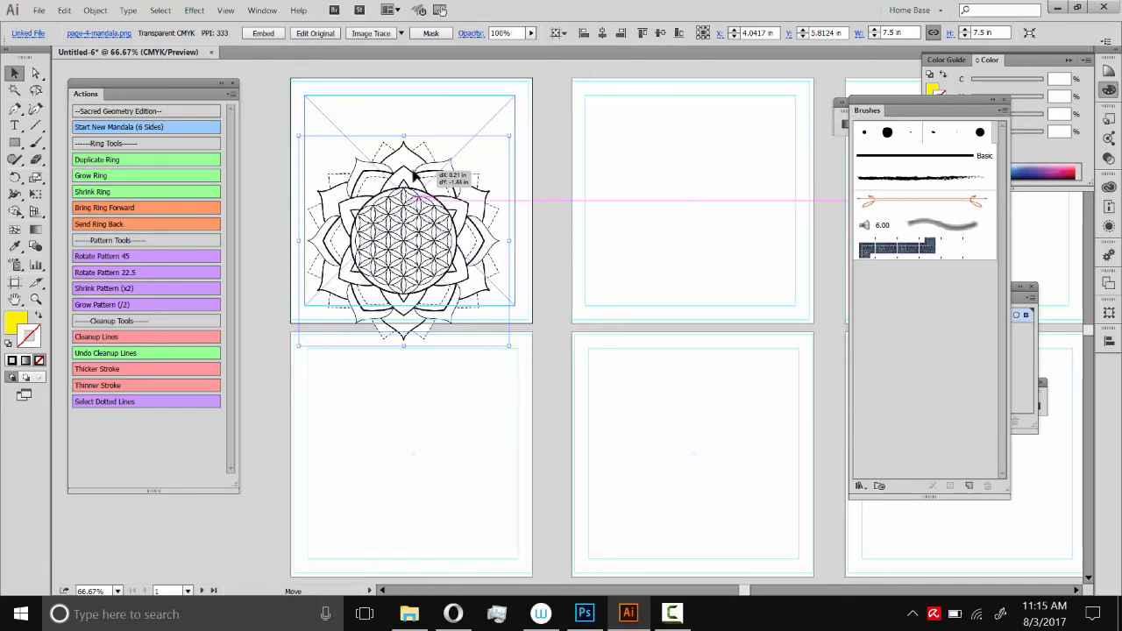
pyautogui.moveTo(414, 178); pyautogui.dragTo(414, 179)
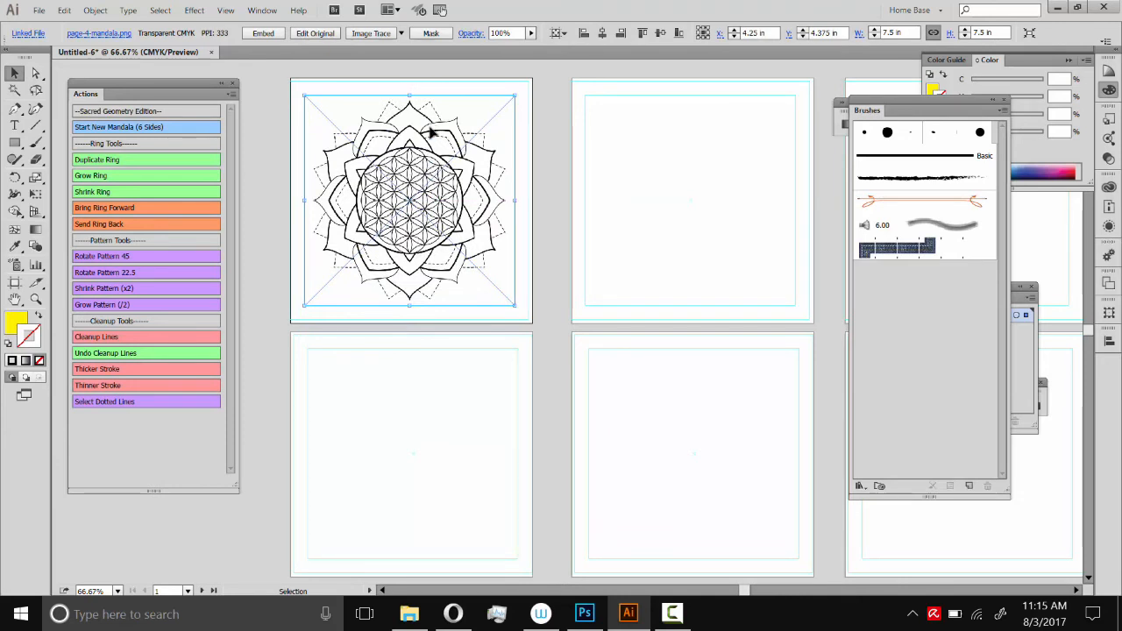
# Step: Scale the page-4 mandala proportionally about its centre, trying about 11.8 in wide before reducing it to roughly the margin guide's size
pyautogui.moveTo(518, 202); pyautogui.dragTo(575, 201)
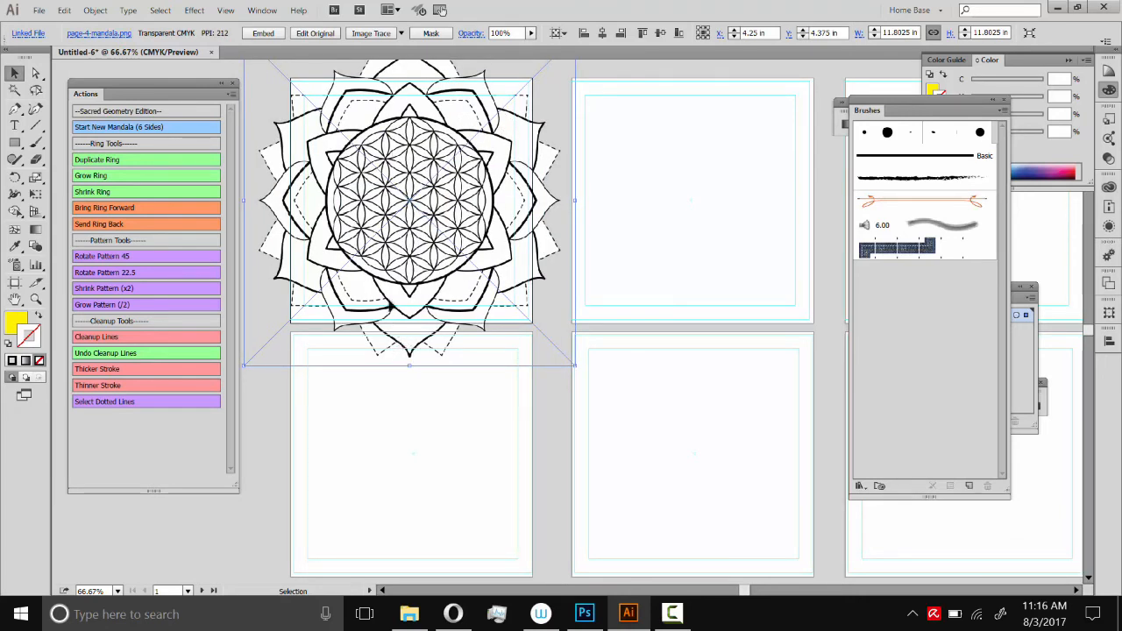
pyautogui.moveTo(576, 201); pyautogui.dragTo(554, 167)
pyautogui.click(555, 165)
pyautogui.click(441, 182)
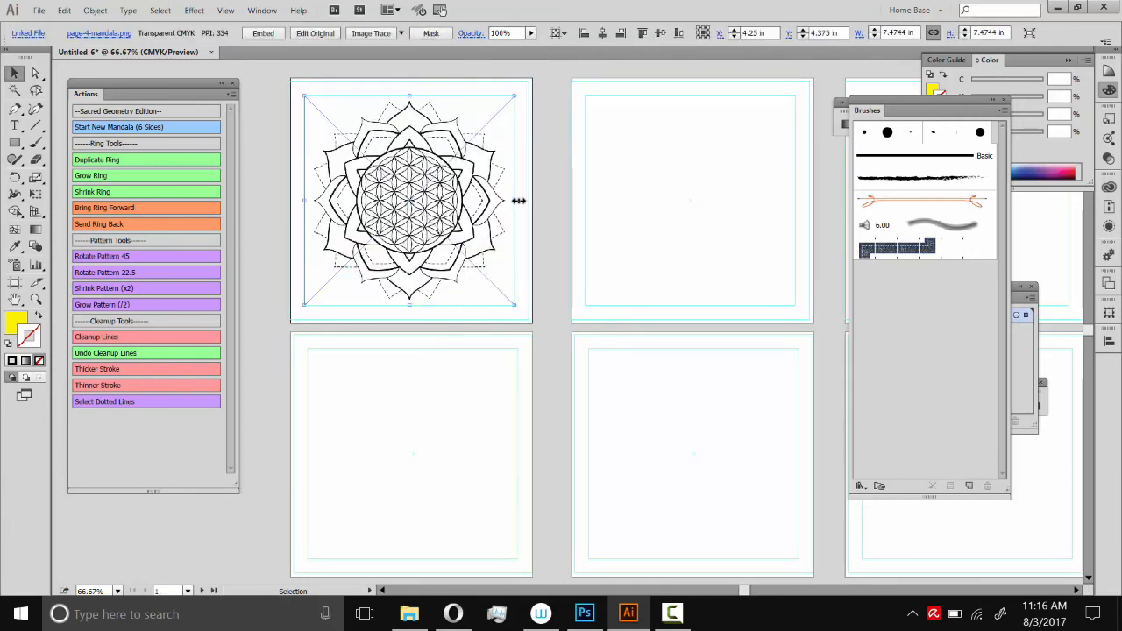
pyautogui.moveTo(516, 200); pyautogui.dragTo(507, 218)
pyautogui.click(547, 205)
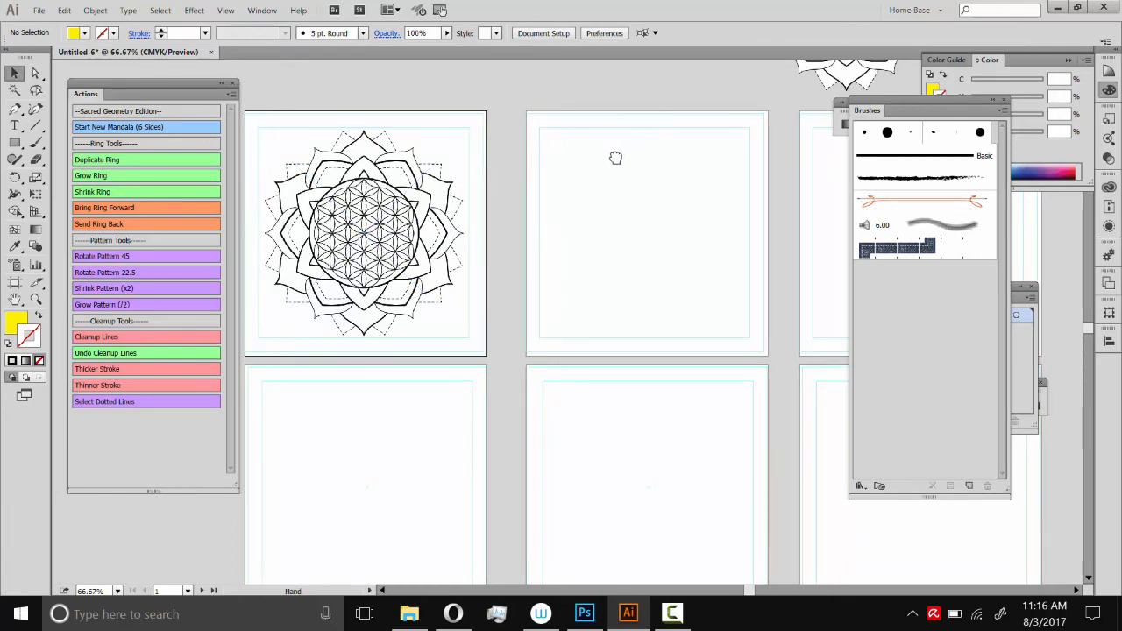
pyautogui.moveTo(617, 158); pyautogui.dragTo(604, 168)
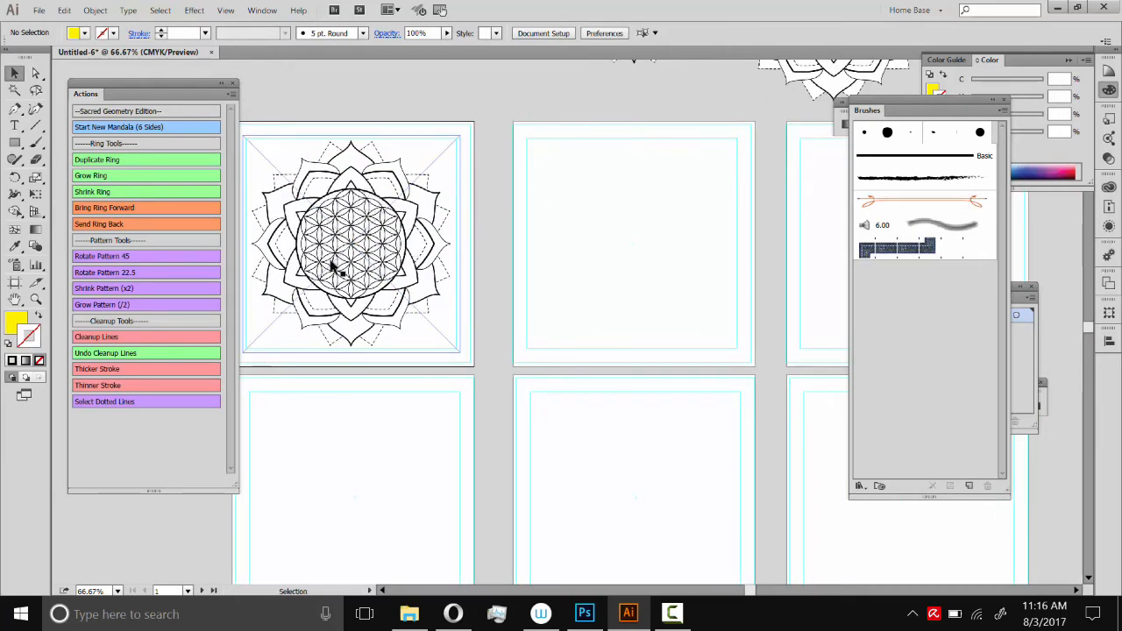
# Step: Move the page-2 mandala onto the second top-row artboard and scale it to about 7.75 x 7.75 in around the margin guide
pyautogui.press('space')
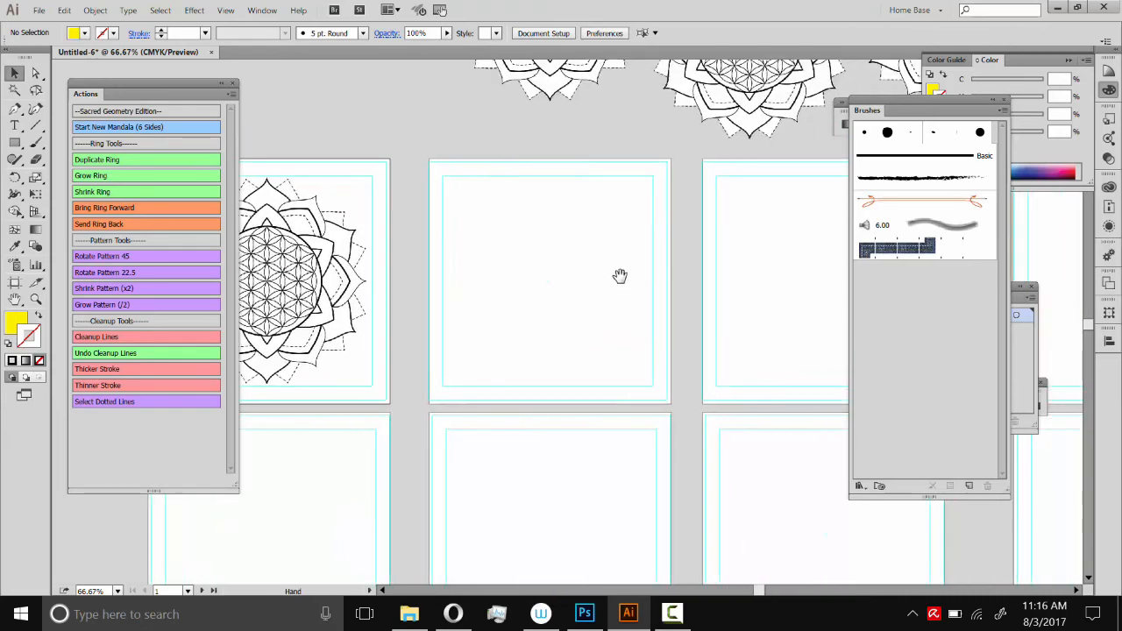
pyautogui.moveTo(556, 82); pyautogui.dragTo(555, 351)
pyautogui.moveTo(652, 175); pyautogui.dragTo(660, 171)
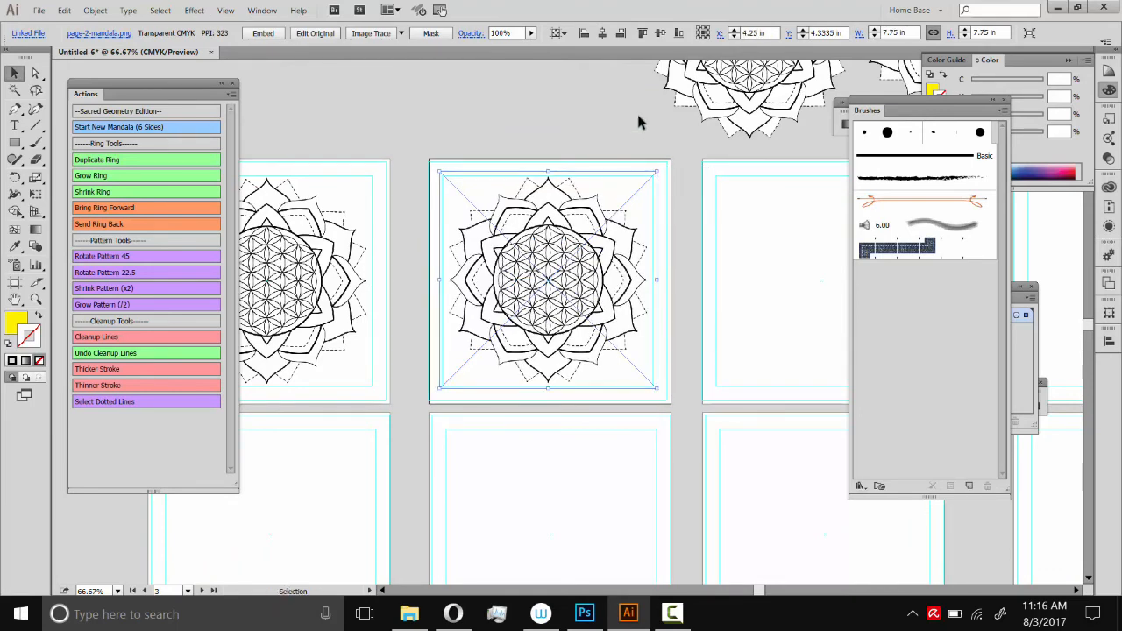
pyautogui.click(783, 288)
# Step: Move the page-3 mandala onto the third top-row artboard and scale it to about 7.75 x 7.75 in
pyautogui.moveTo(784, 288); pyautogui.dragTo(676, 289)
pyautogui.click(466, 270)
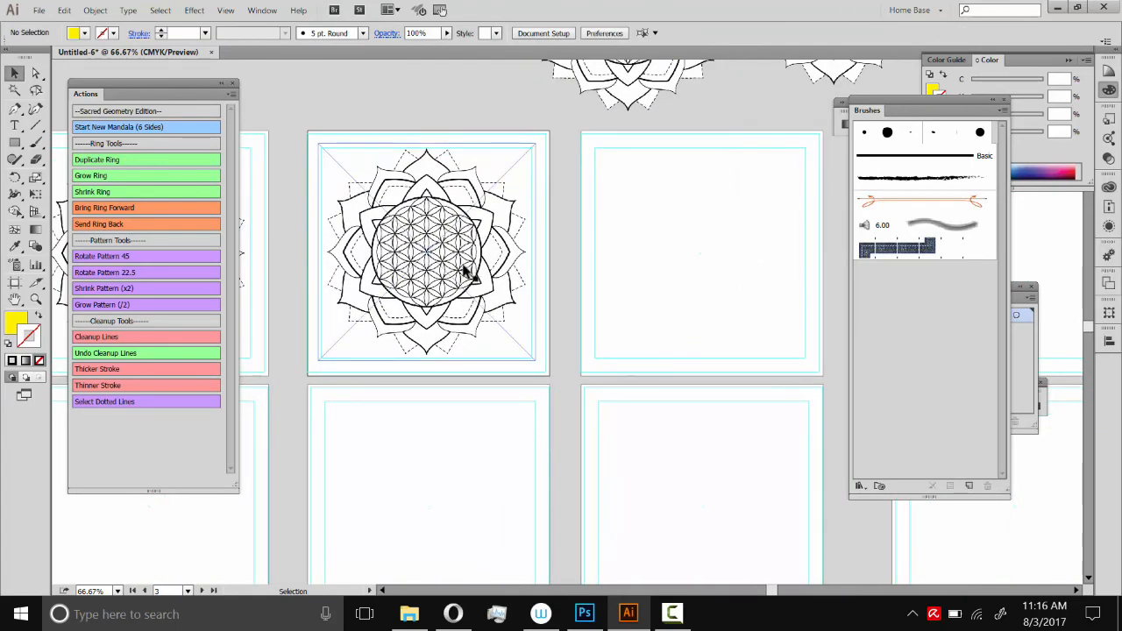
pyautogui.click(599, 147)
pyautogui.hscroll(3, 599, 147)
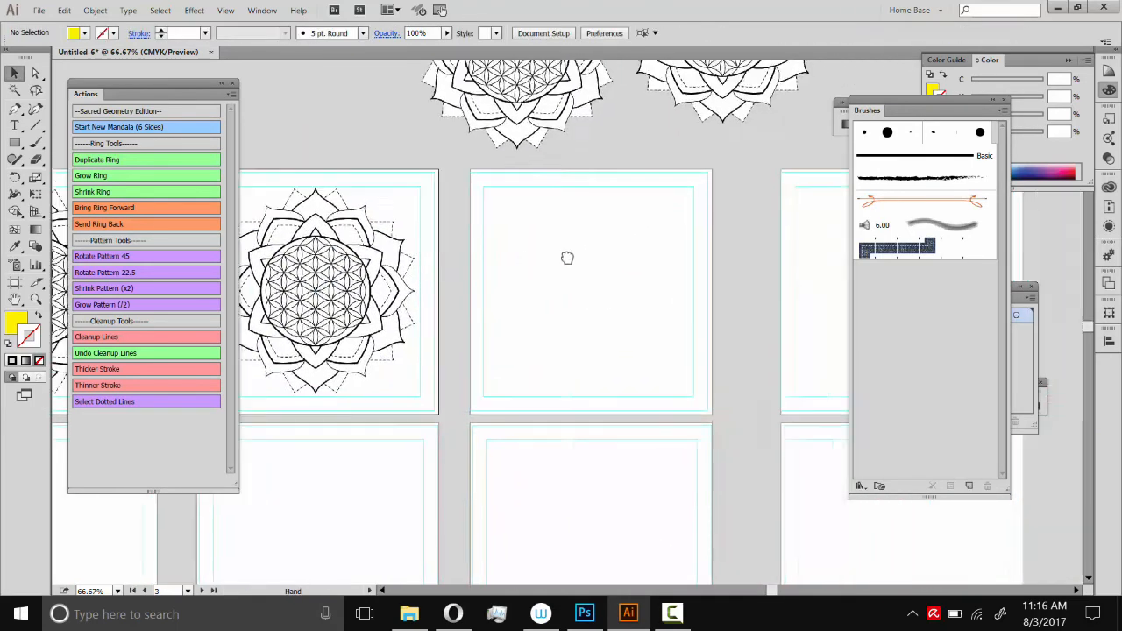
pyautogui.moveTo(308, 362); pyautogui.dragTo(584, 357)
pyautogui.moveTo(666, 186); pyautogui.dragTo(671, 182)
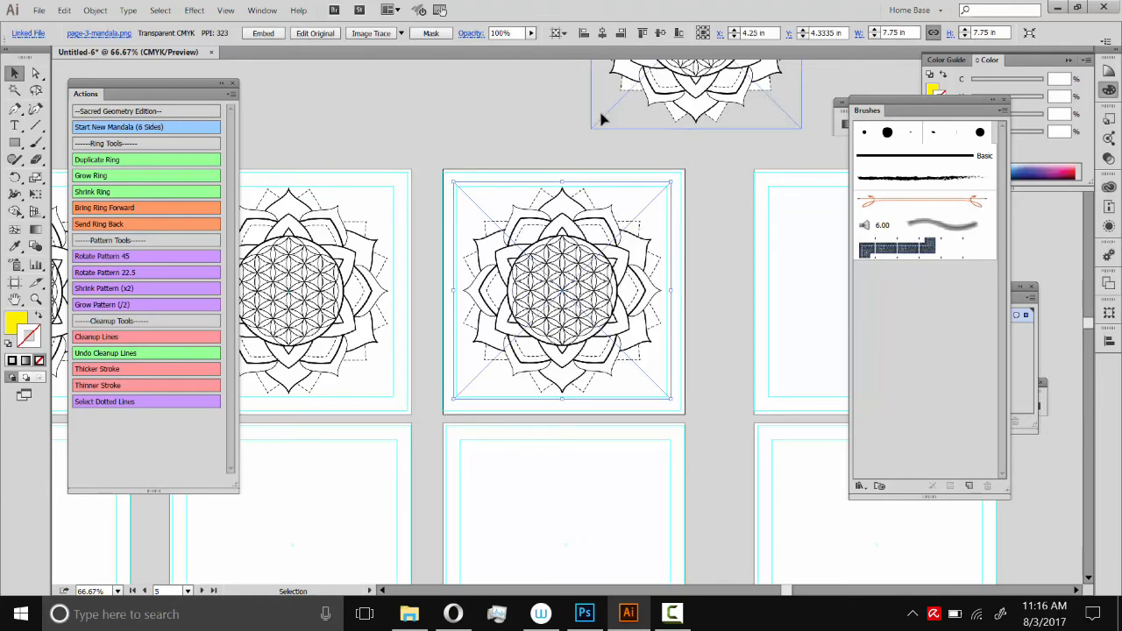
# Step: Move the page-1 mandala onto the fourth top-row artboard, scale it to about 7.79 x 7.79 in, and deselect it
pyautogui.hscroll(5, 602, 107)
pyautogui.scroll(1, 601, 107)
pyautogui.moveTo(561, 176); pyautogui.dragTo(647, 352)
pyautogui.moveTo(744, 216); pyautogui.dragTo(752, 209)
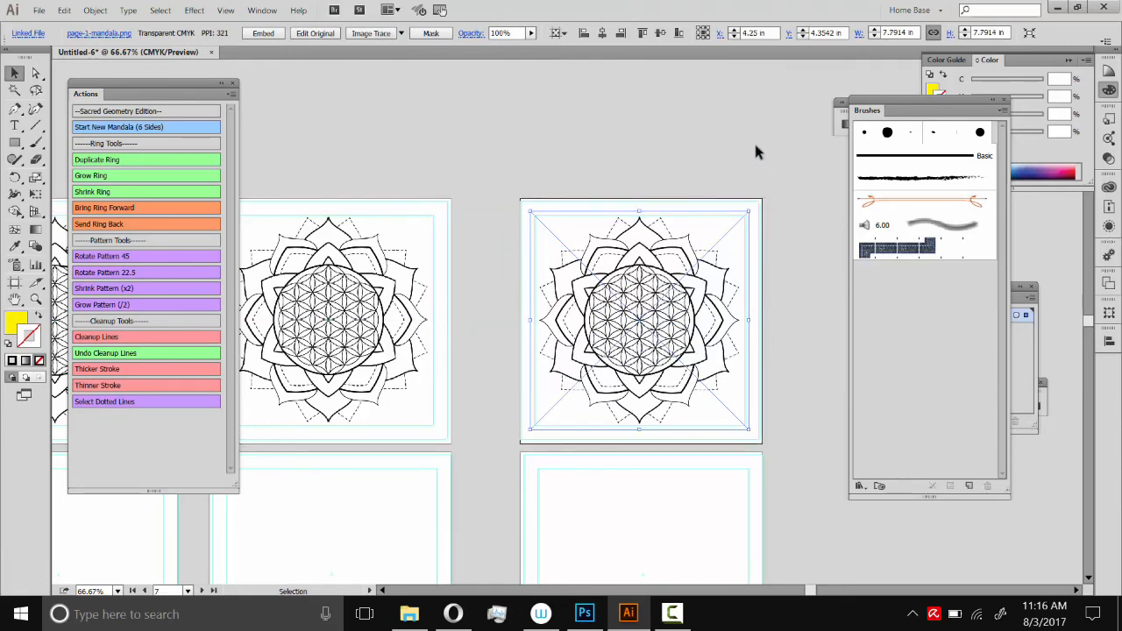
pyautogui.click(757, 152)
# Step: Zoom out to 33.33% and review the mandala placement across all eight artboards
pyautogui.hscroll(3, 501, 359)
pyautogui.scroll(-1, 501, 358)
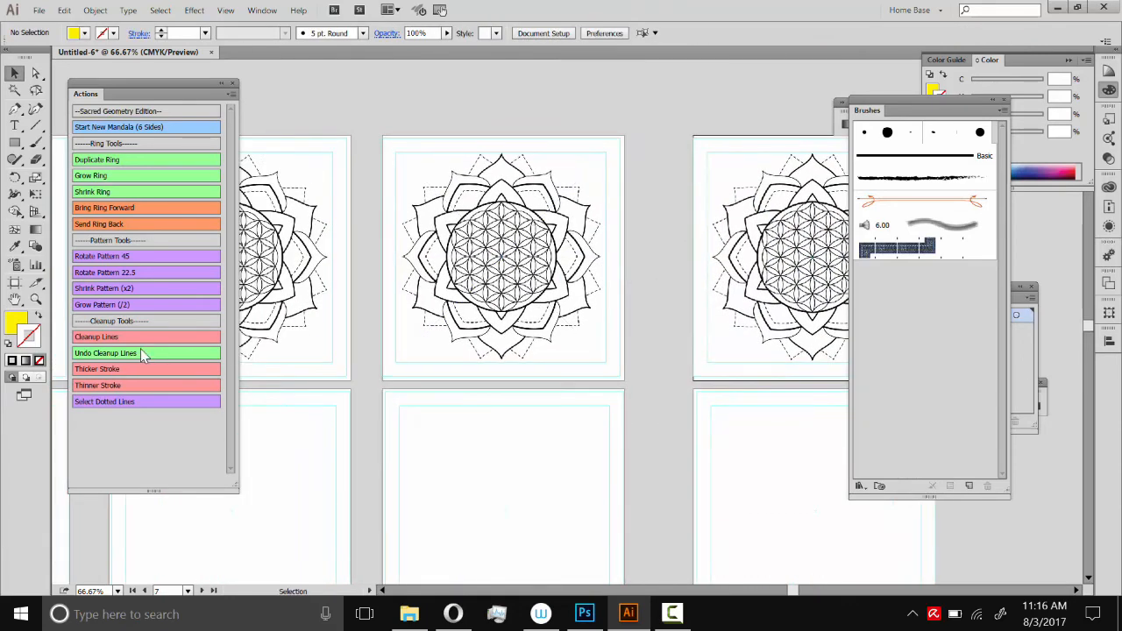
pyautogui.click(36, 299)
pyautogui.keyDown('alt'); pyautogui.click(576, 318); pyautogui.keyUp('alt')
pyautogui.keyDown('alt'); pyautogui.click(561, 351); pyautogui.keyUp('alt')
pyautogui.moveTo(561, 348); pyautogui.dragTo(603, 294)
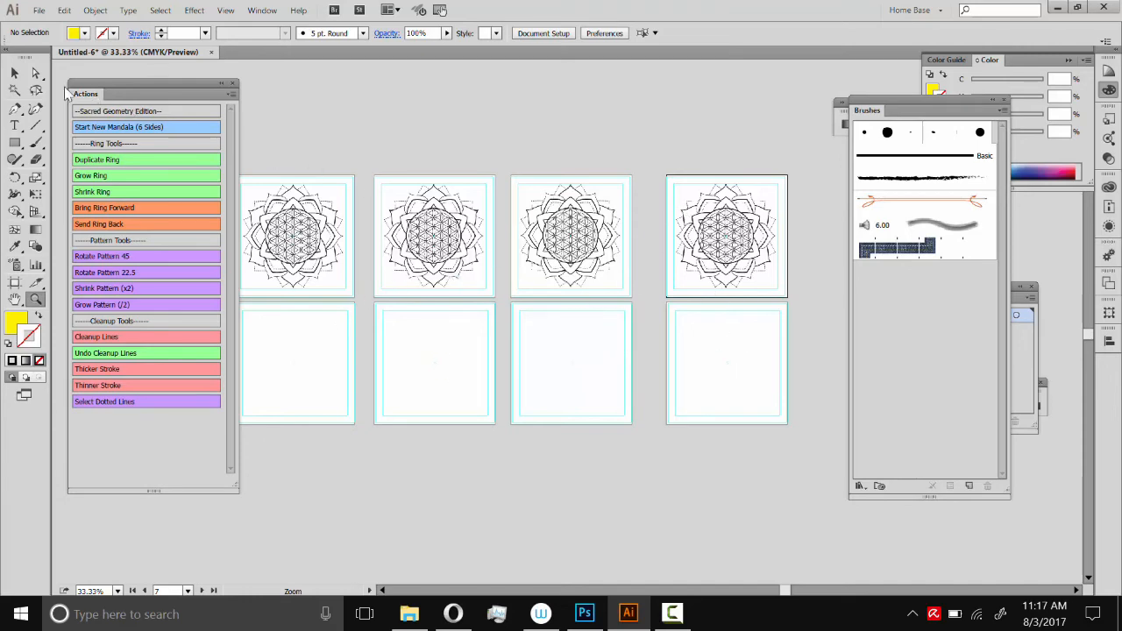
pyautogui.click(15, 72)
pyautogui.moveTo(657, 146); pyautogui.dragTo(674, 133)
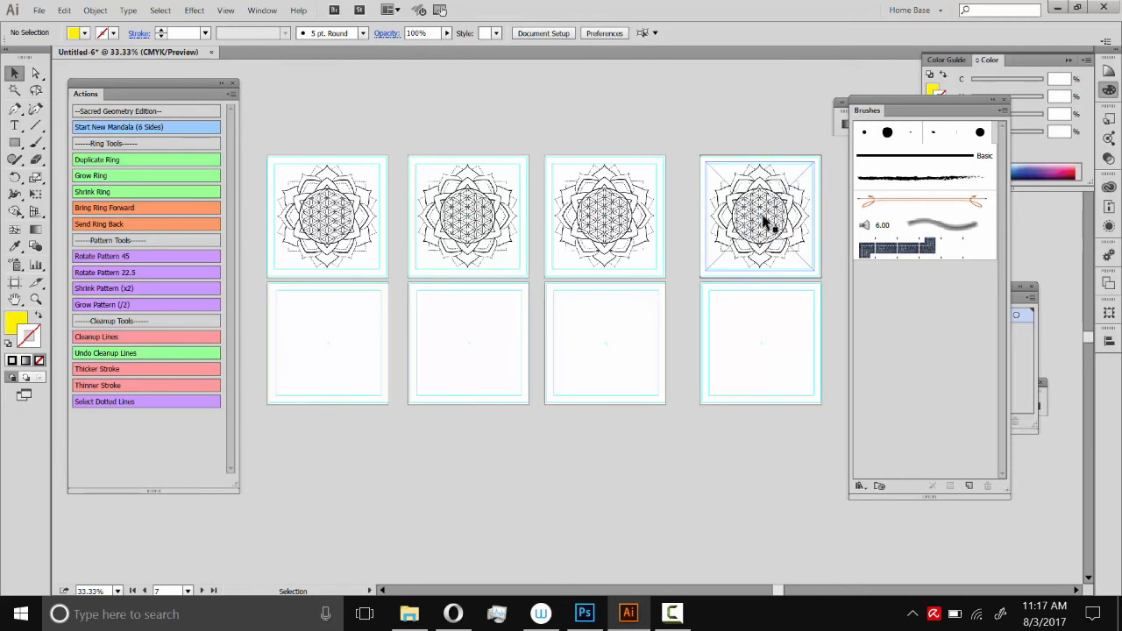
# Step: Check the mandala image files in the Coloringbook Images folder in File Explorer and return to the Illustrator document
pyautogui.click(421, 607)
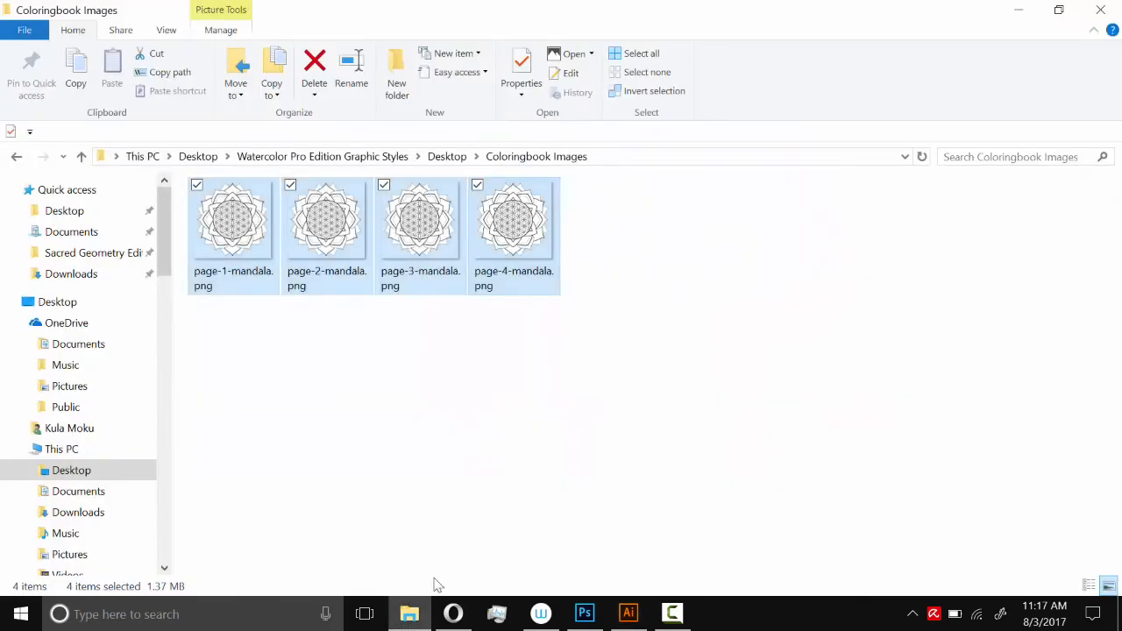
pyautogui.click(547, 378)
pyautogui.click(529, 235)
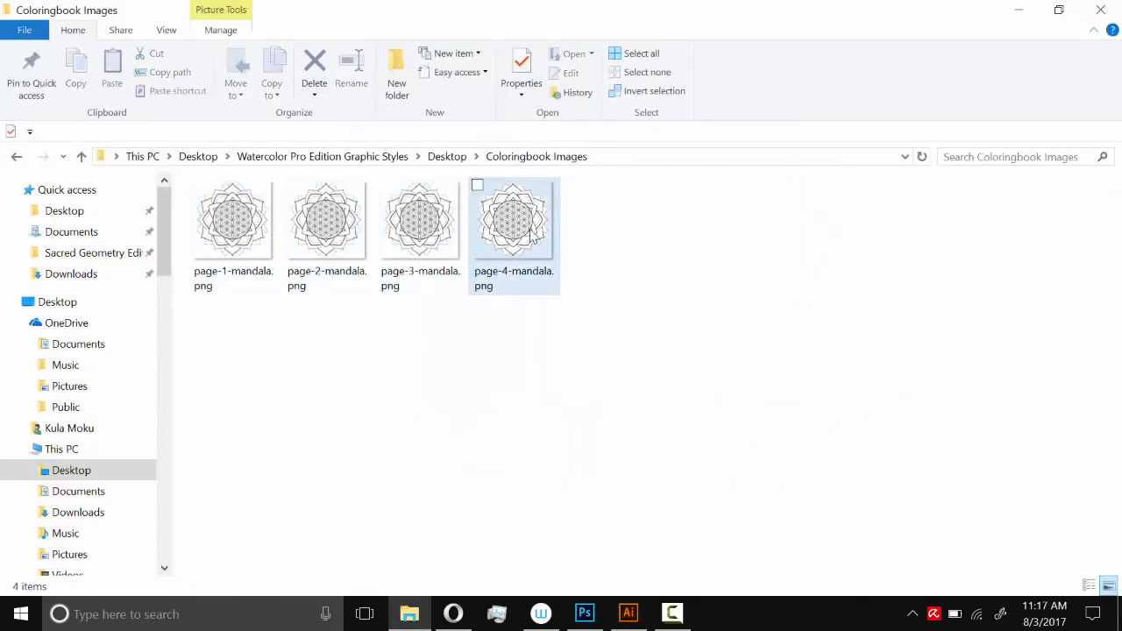
pyautogui.click(628, 612)
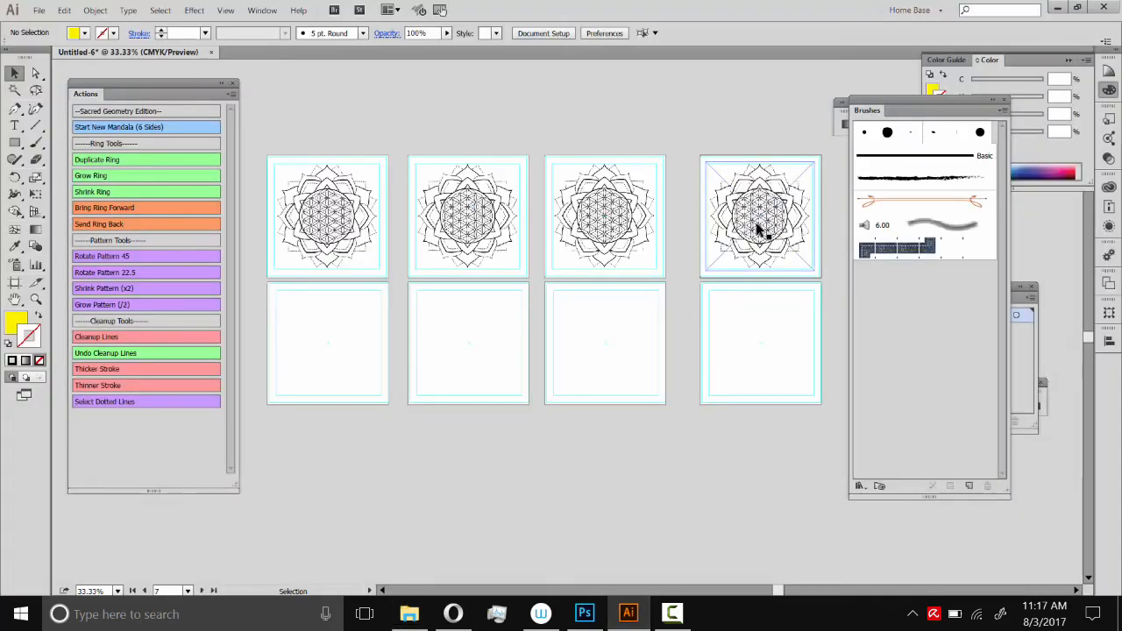
pyautogui.moveTo(769, 230); pyautogui.dragTo(742, 274)
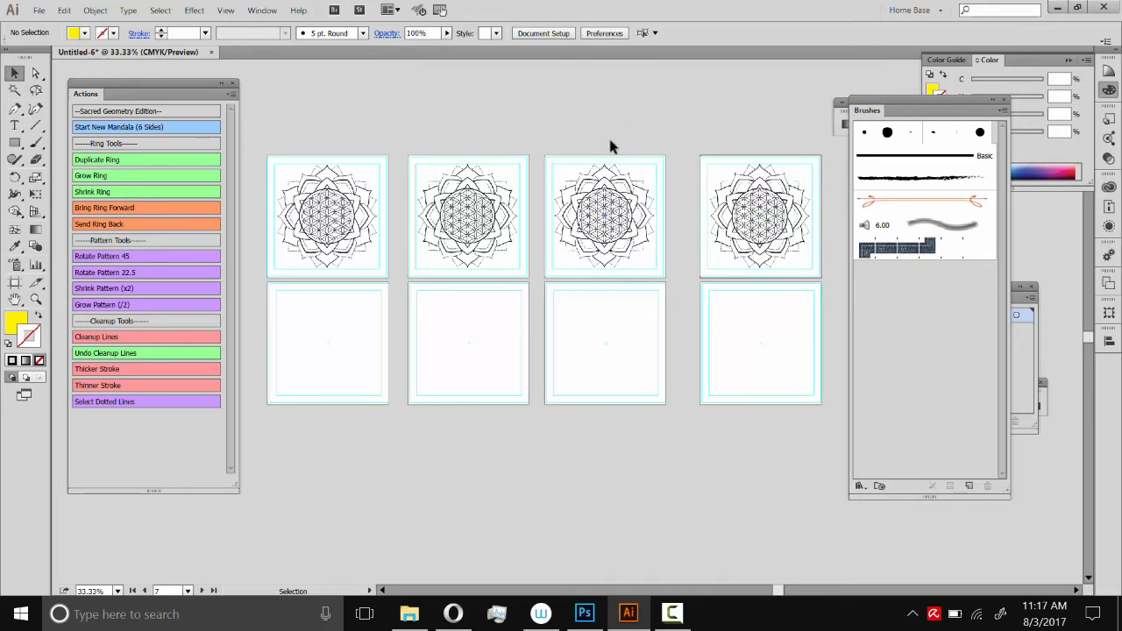
pyautogui.scroll(-1, 569, 288)
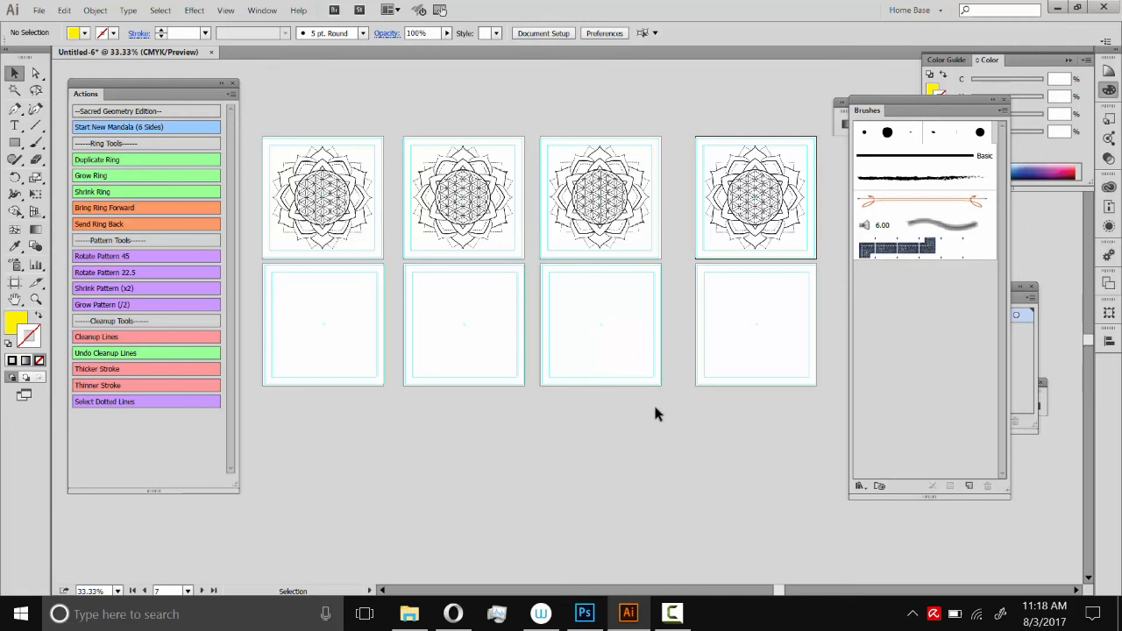
# Step: Start saving a copy of the document under a new name as Adobe PDF, in the desktop's Coloringbook Images folder
pyautogui.click(39, 11)
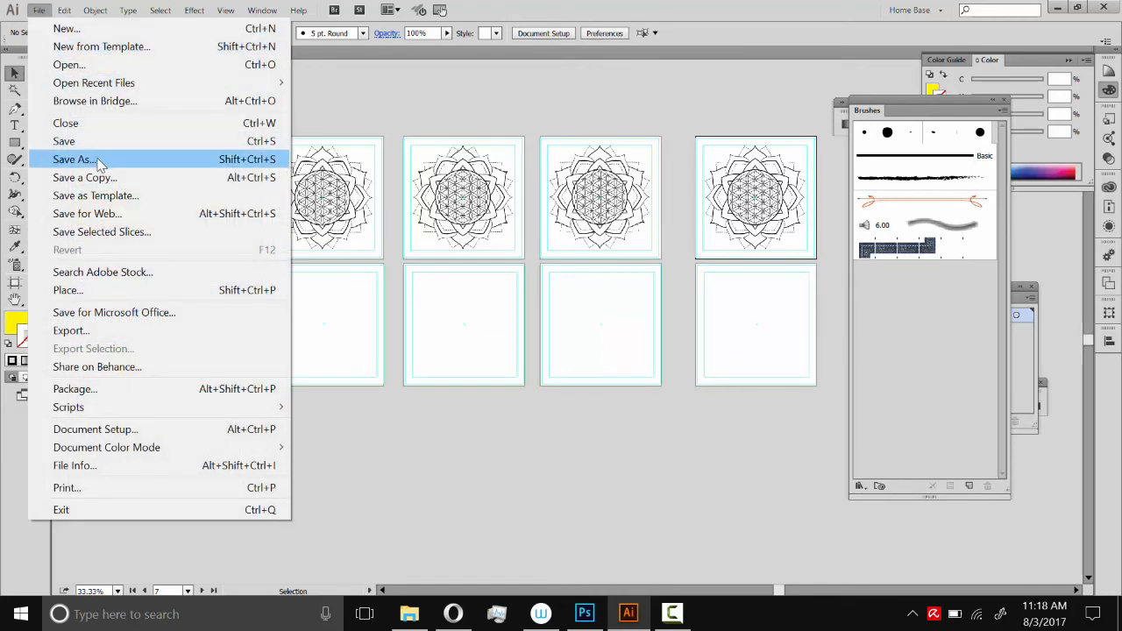
pyautogui.click(98, 161)
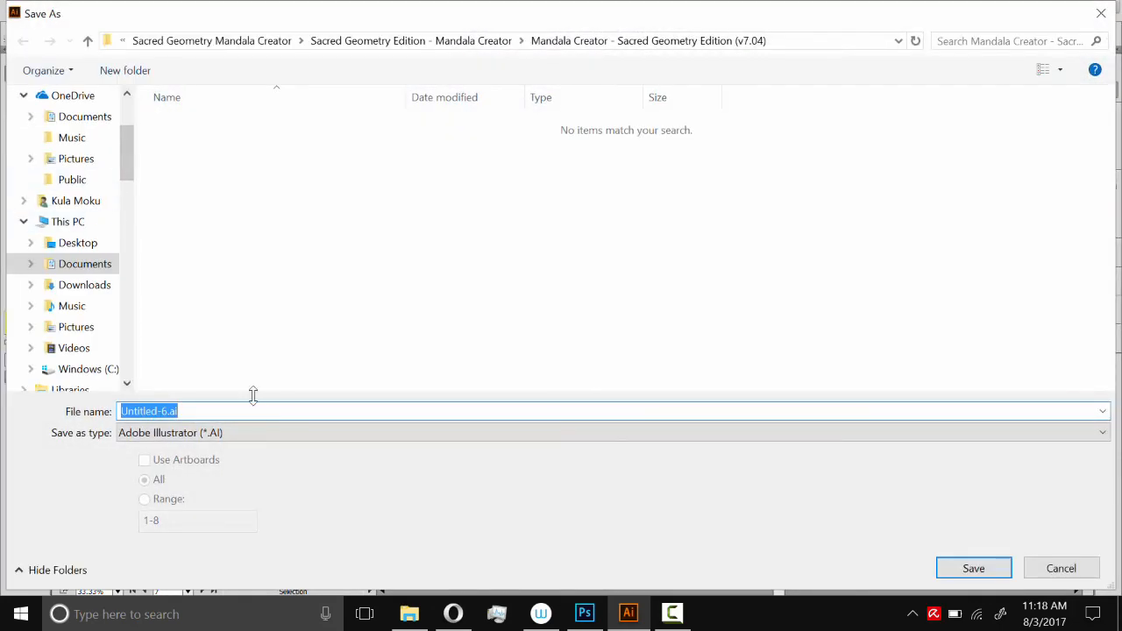
pyautogui.click(250, 434)
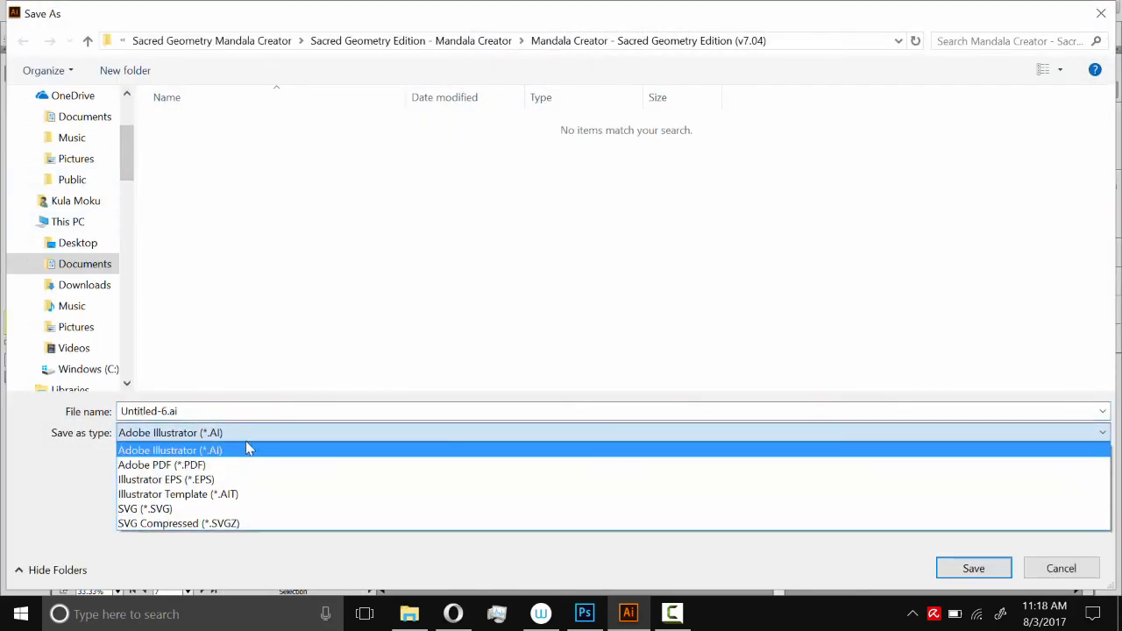
pyautogui.click(201, 471)
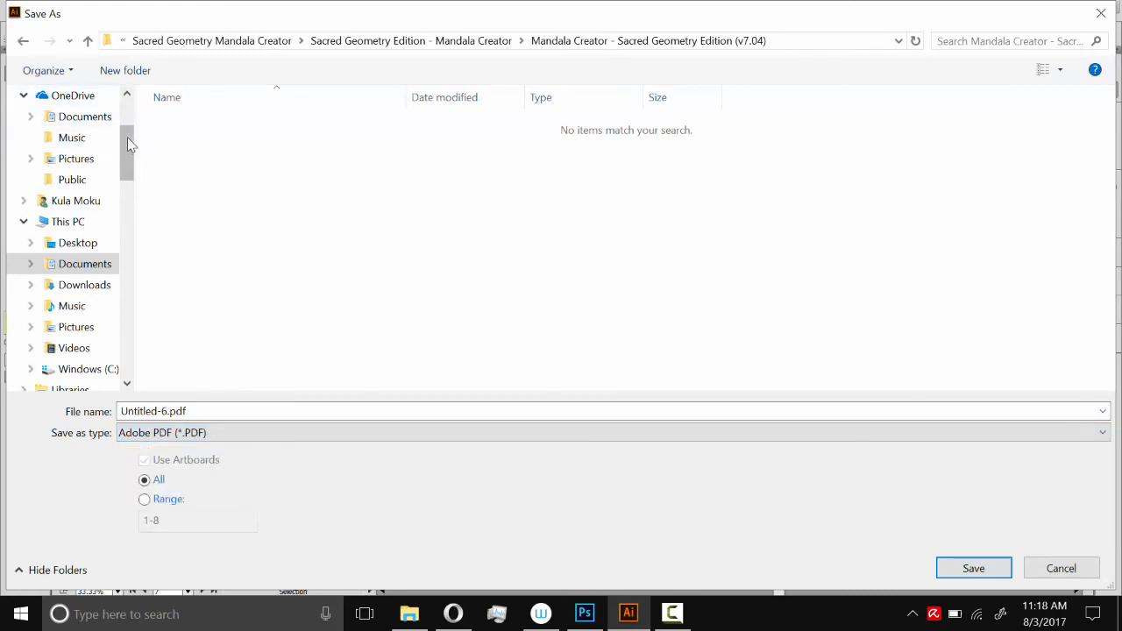
pyautogui.moveTo(131, 143); pyautogui.dragTo(123, 109)
pyautogui.click(71, 123)
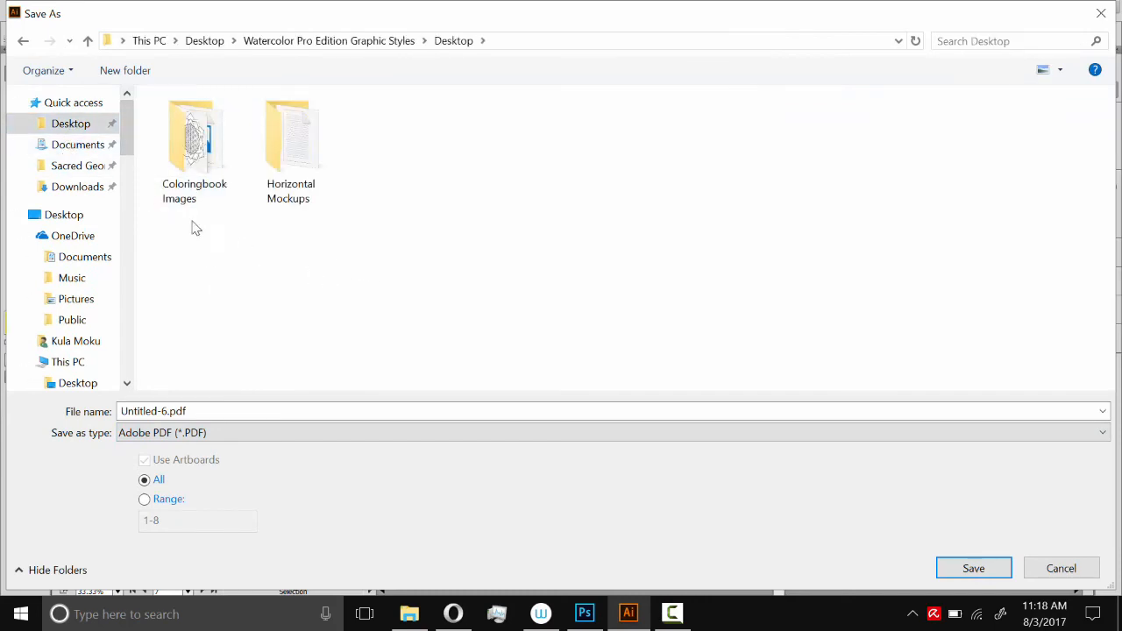
pyautogui.doubleClick(199, 151)
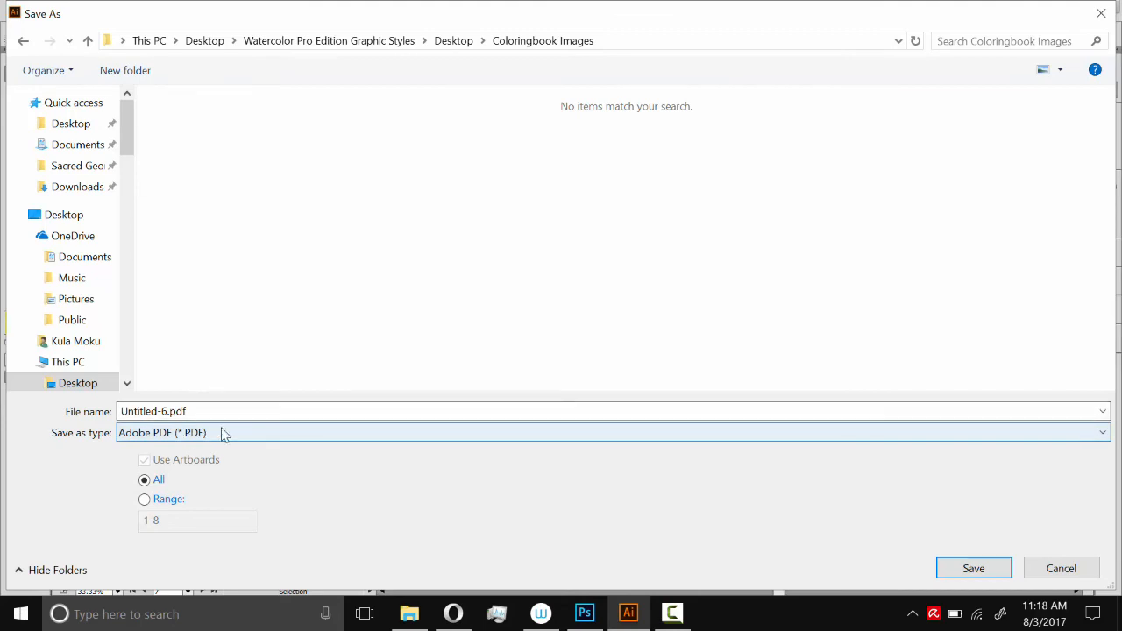
# Step: Name the PDF file Book Test and proceed to the PDF export settings
pyautogui.click(158, 411)
pyautogui.moveTo(168, 410); pyautogui.dragTo(91, 415)
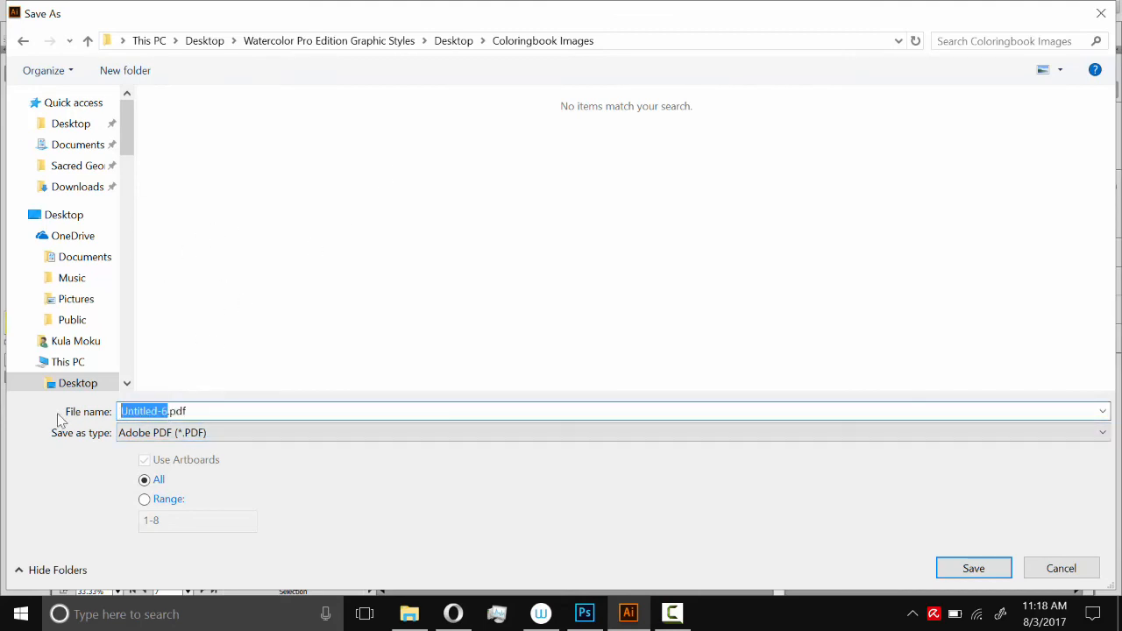
pyautogui.write('Book Test pdf')
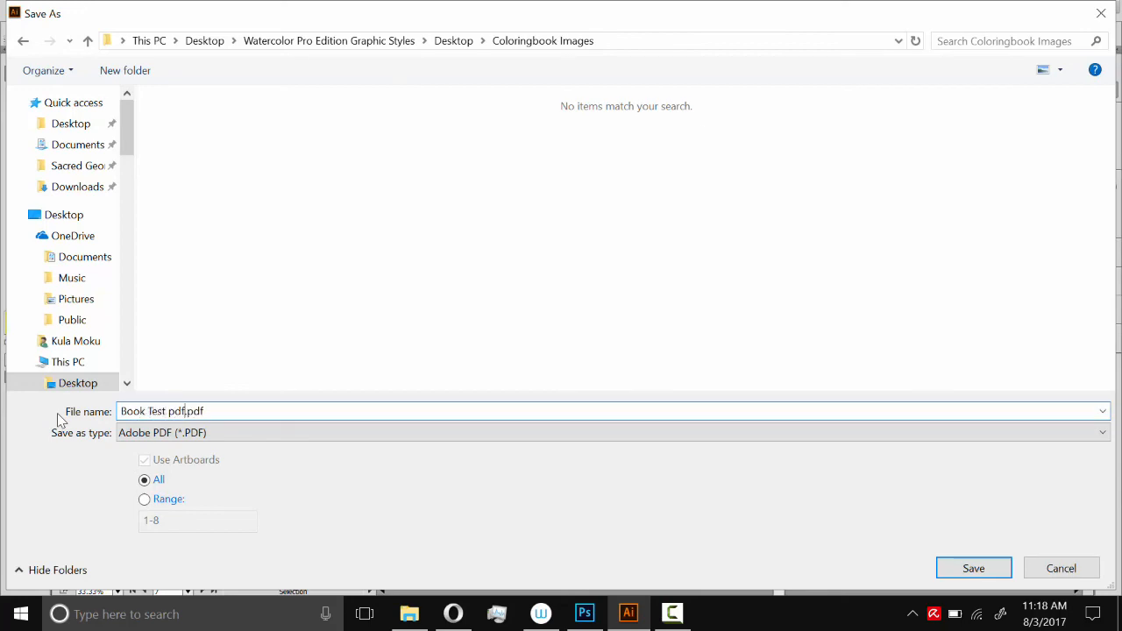
pyautogui.press('BackSpace')
pyautogui.press('BackSpace')
pyautogui.press('BackSpace')
pyautogui.press('BackSpace')
pyautogui.click(964, 566)
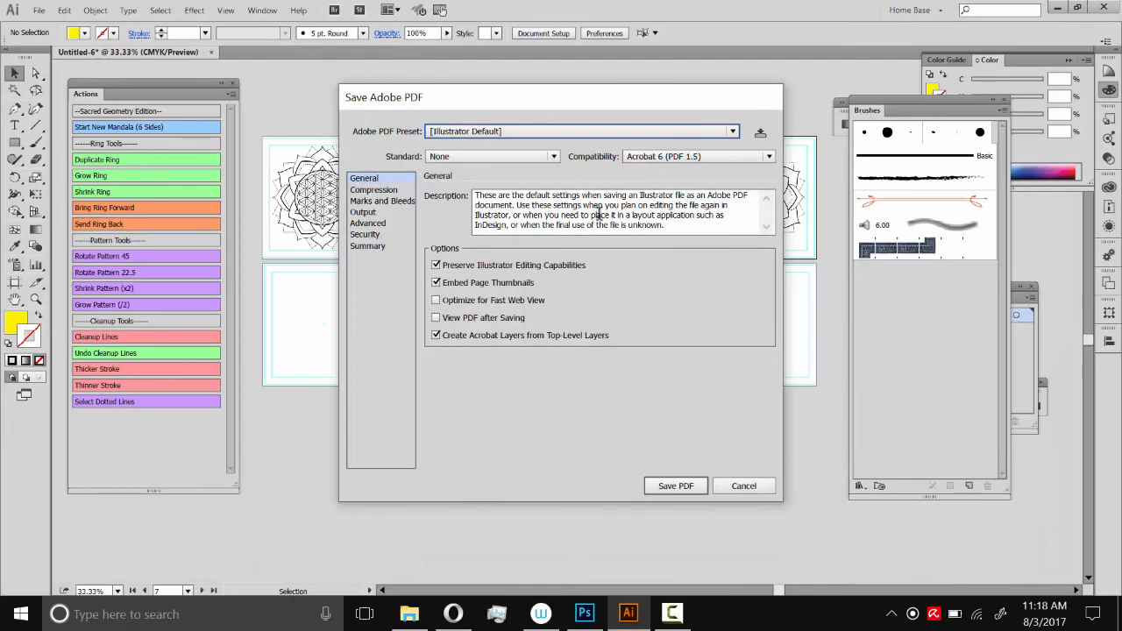
# Step: Turn off compression of text and line art in the PDF compression settings and save the PDF
pyautogui.moveTo(577, 96); pyautogui.dragTo(558, 85)
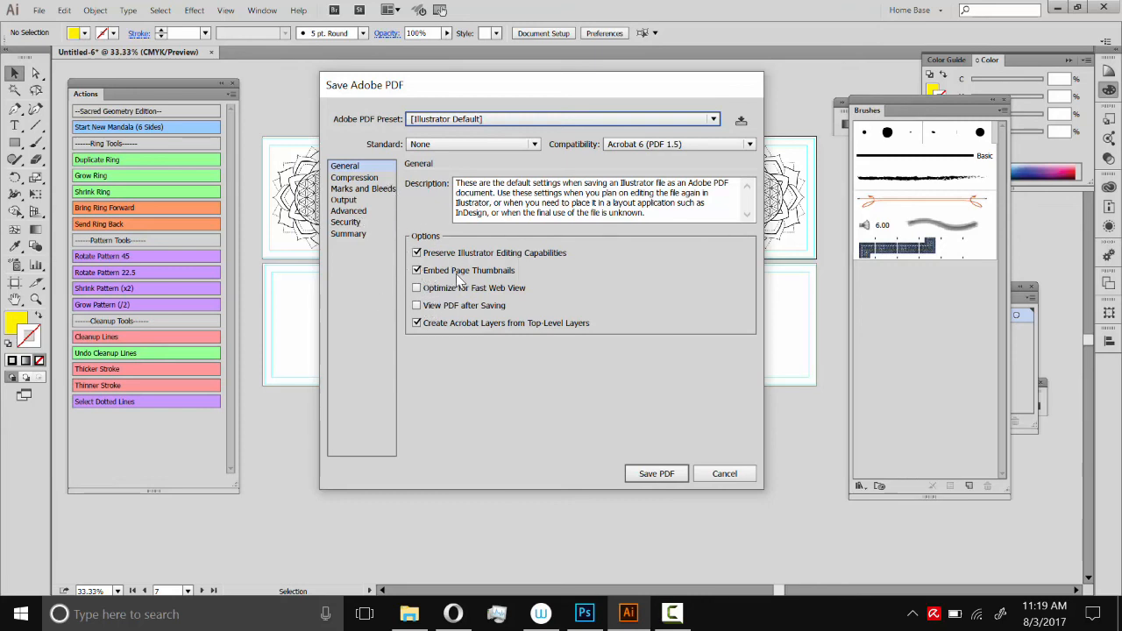
pyautogui.click(366, 180)
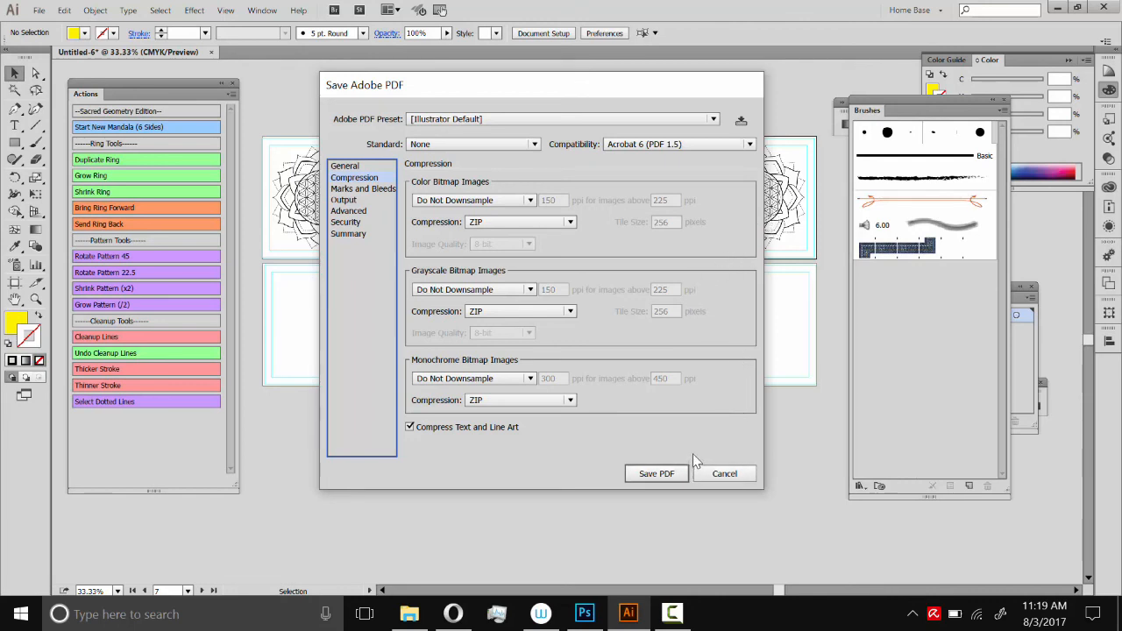
pyautogui.moveTo(433, 100)
pyautogui.mouseDown()
pyautogui.moveTo(439, 92)
pyautogui.moveTo(430, 103)
pyautogui.mouseUp()
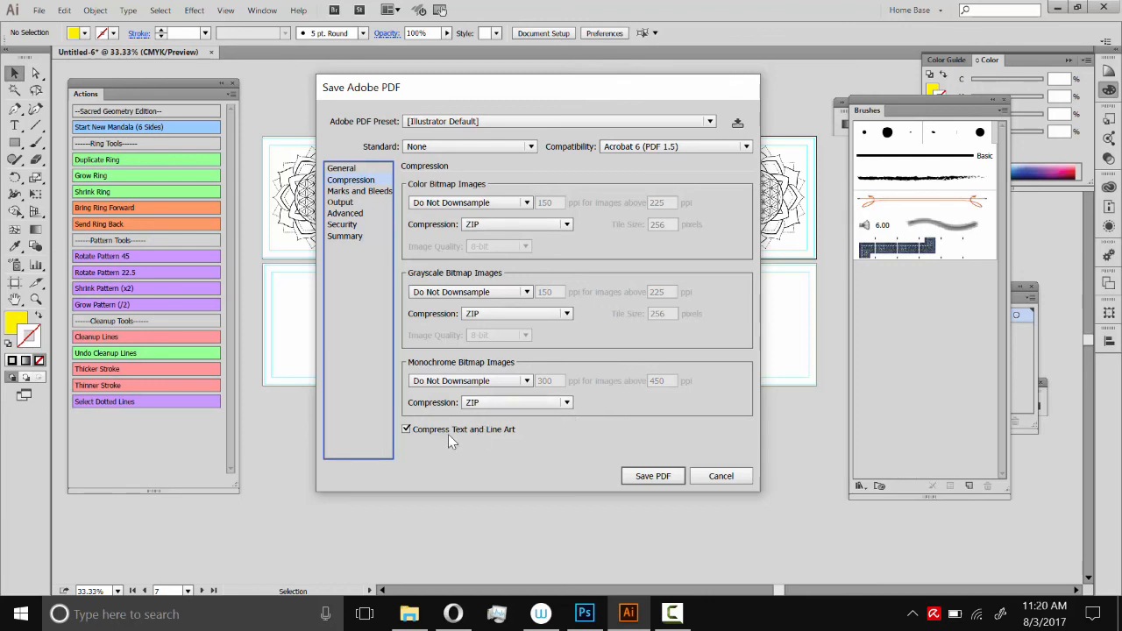
pyautogui.click(406, 430)
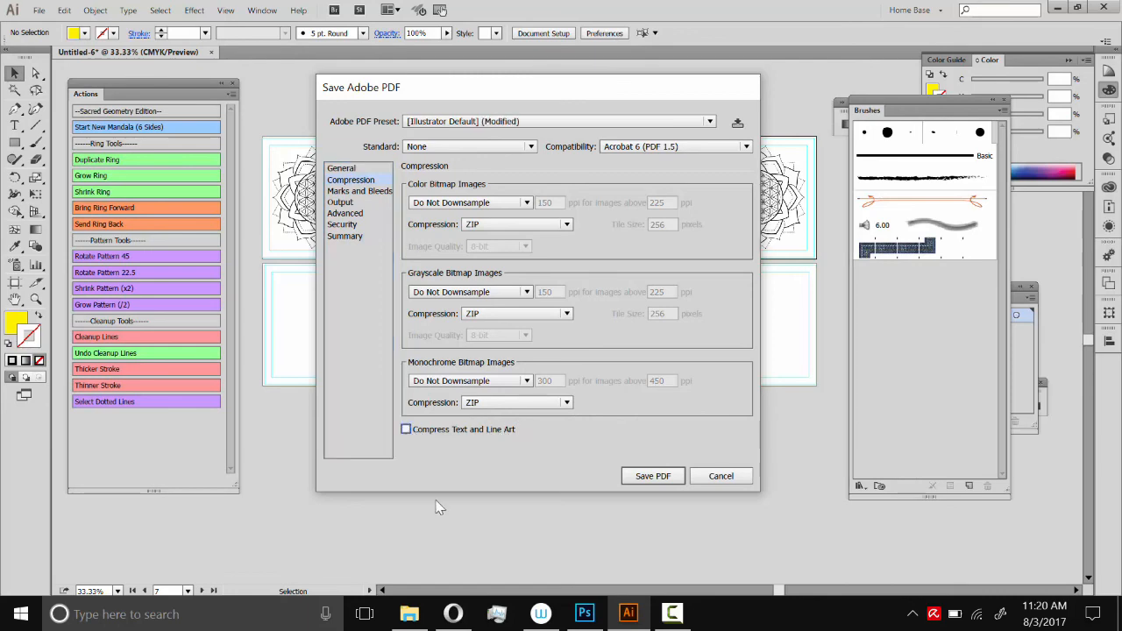
pyautogui.click(656, 478)
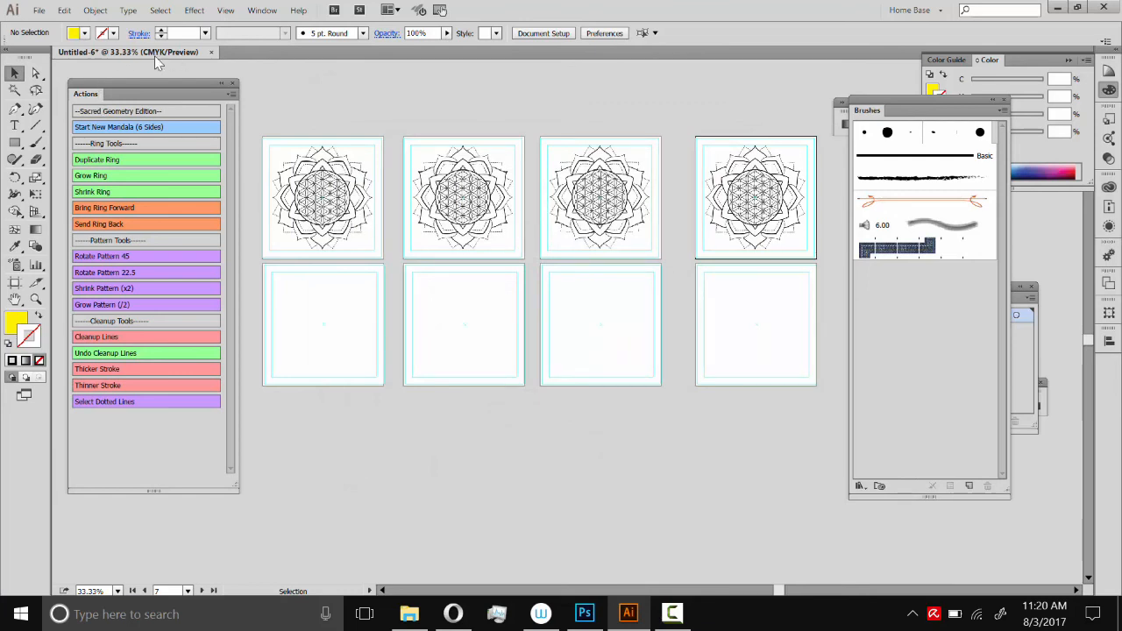
pyautogui.click(196, 127)
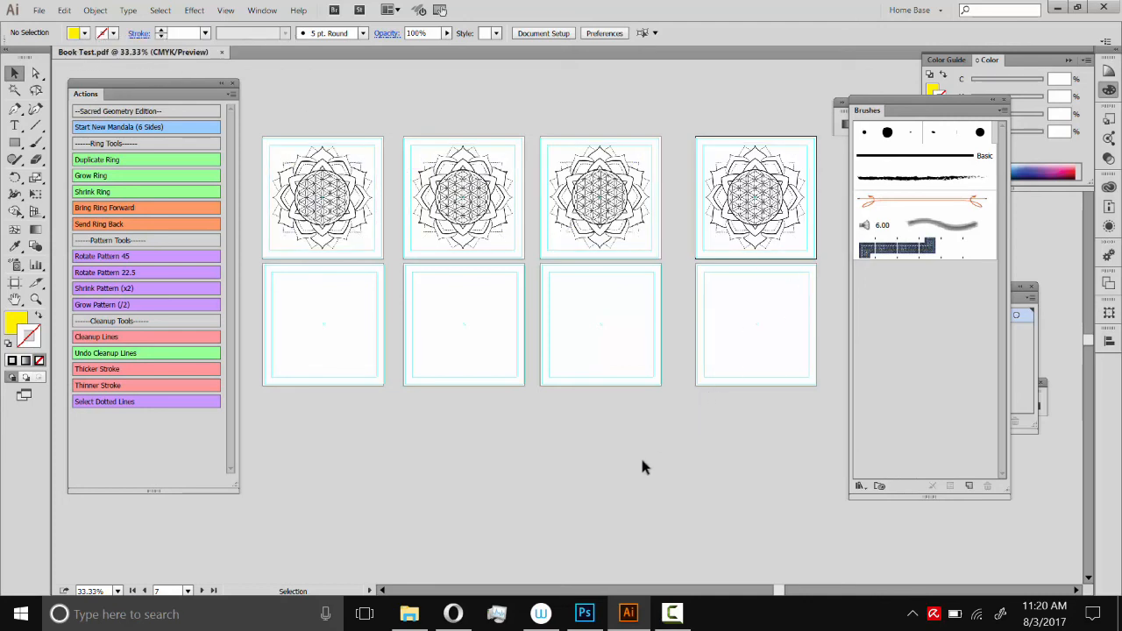
# Step: Open Book Test.pdf from the Coloringbook Images folder in File Explorer and look through its pages
pyautogui.click(409, 613)
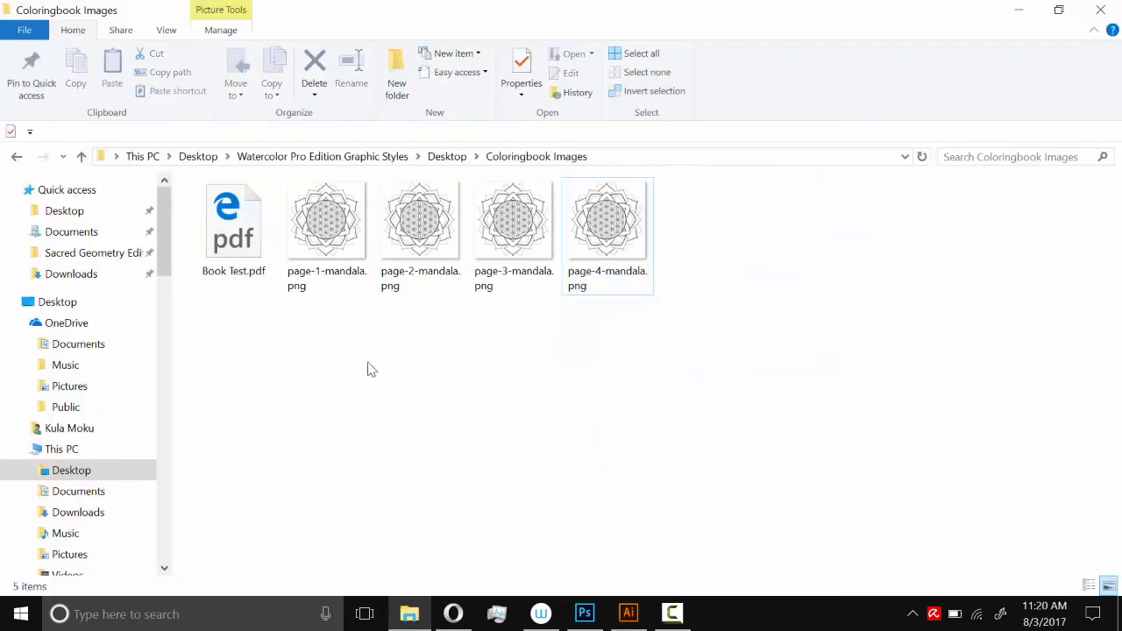
pyautogui.doubleClick(246, 233)
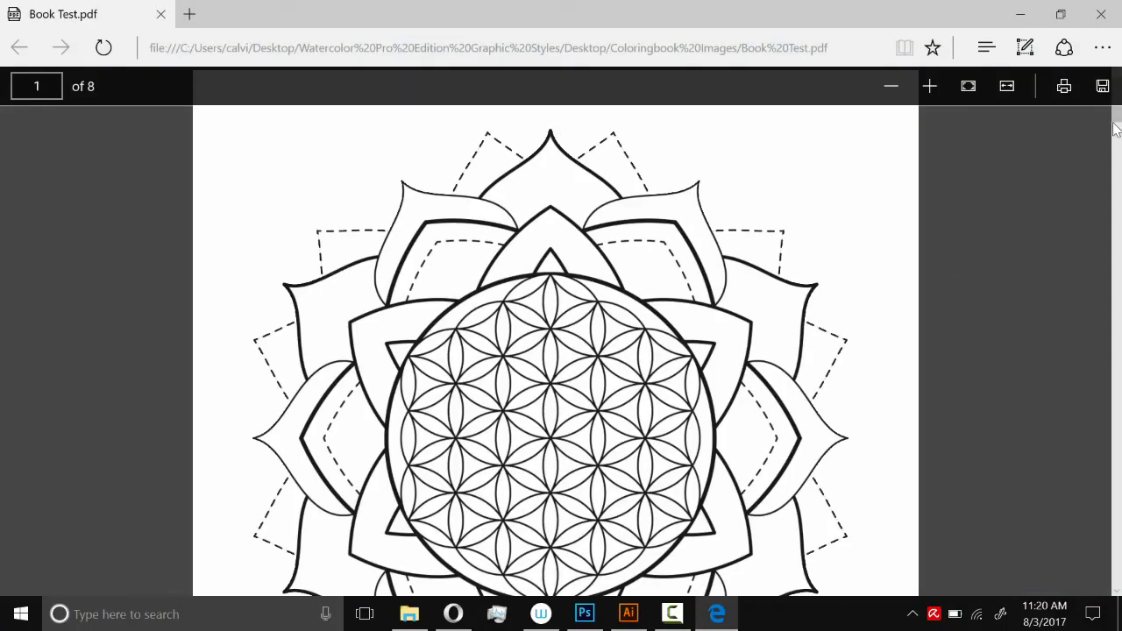
pyautogui.scroll(-5, 1118, 167)
pyautogui.moveTo(1118, 167); pyautogui.dragTo(1119, 112)
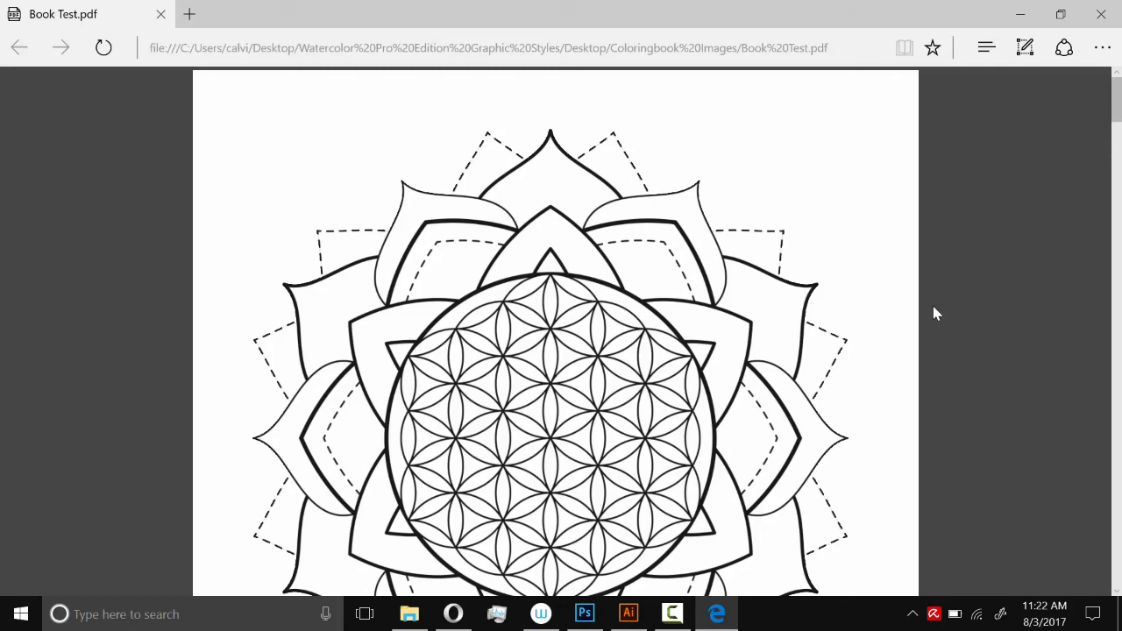
pyautogui.moveTo(668, 621)
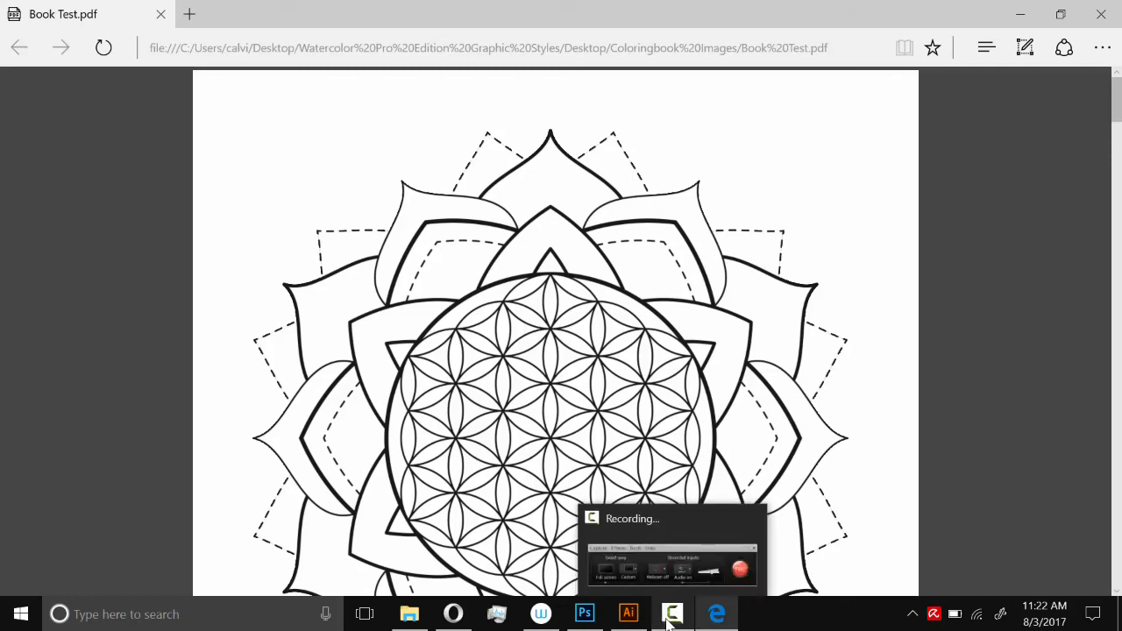